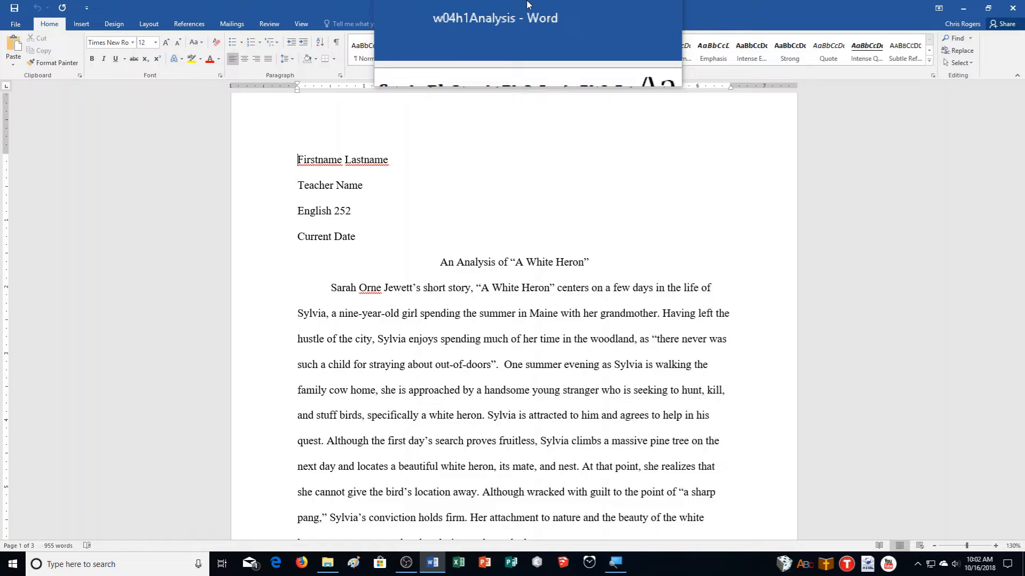
# - Save a copy of the essay in Documents > CA Demonstration as w04h1Analysis followed by the author's name
pyautogui.moveTo(528, 4); pyautogui.dragTo(510, 4)
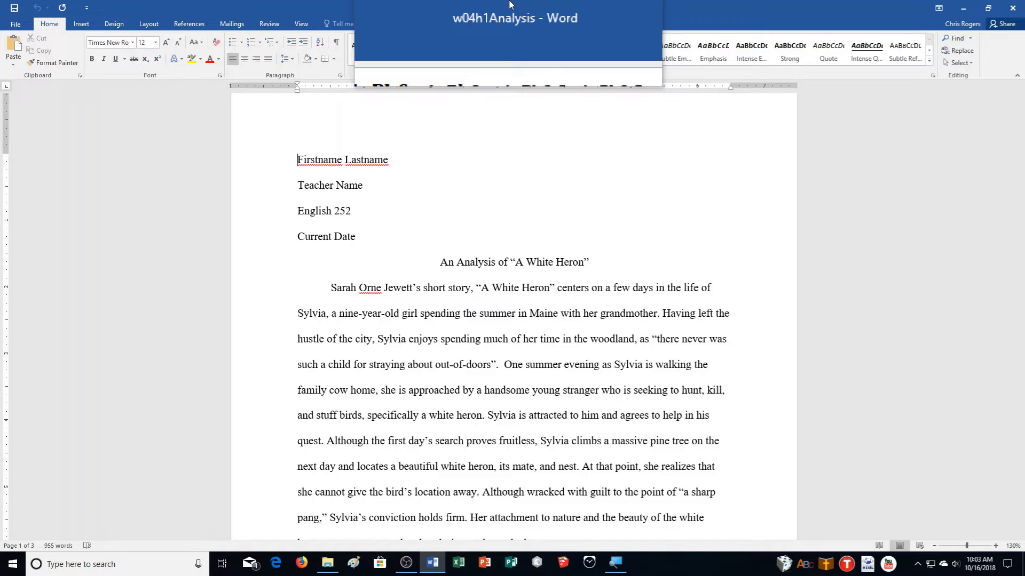
pyautogui.moveTo(510, 4)
pyautogui.mouseDown()
pyautogui.moveTo(525, 4)
pyautogui.moveTo(507, 4)
pyautogui.mouseUp()
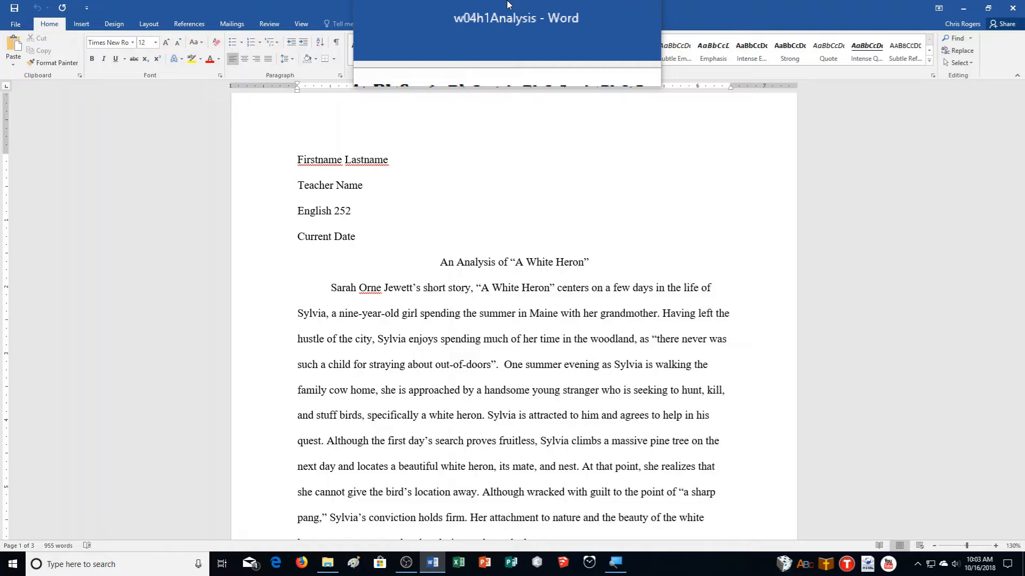
pyautogui.click(15, 24)
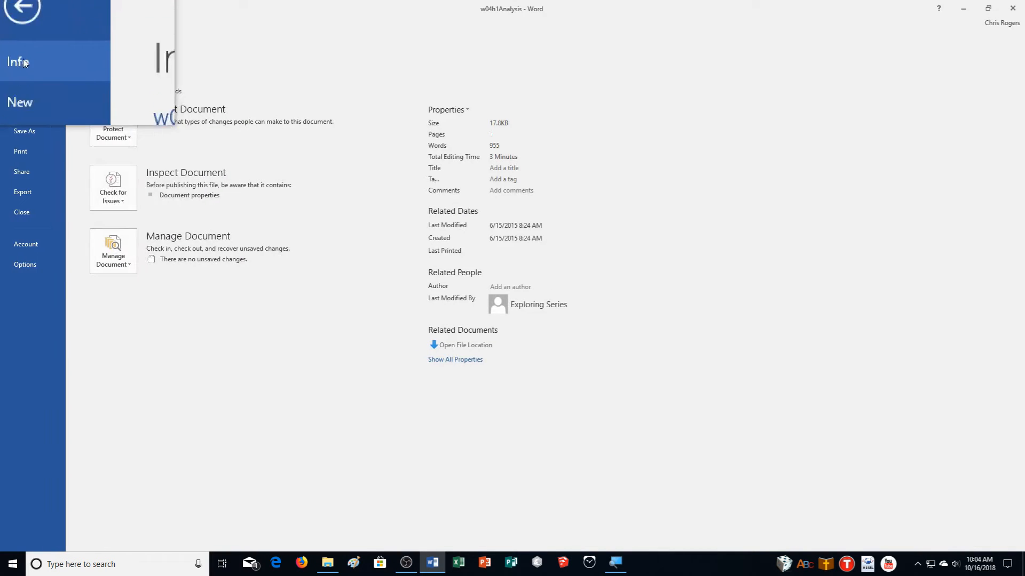
pyautogui.click(19, 133)
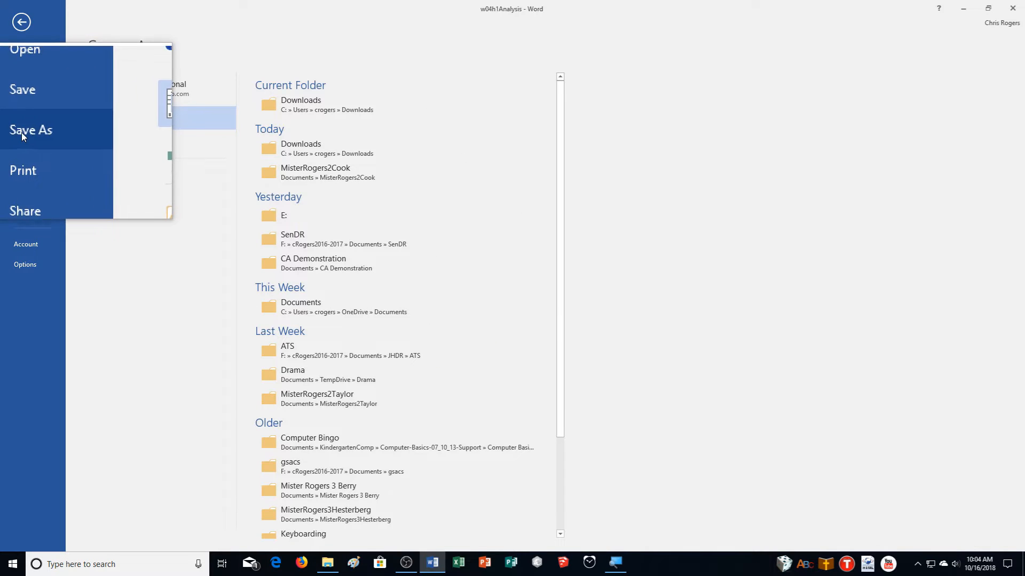
pyautogui.click(123, 169)
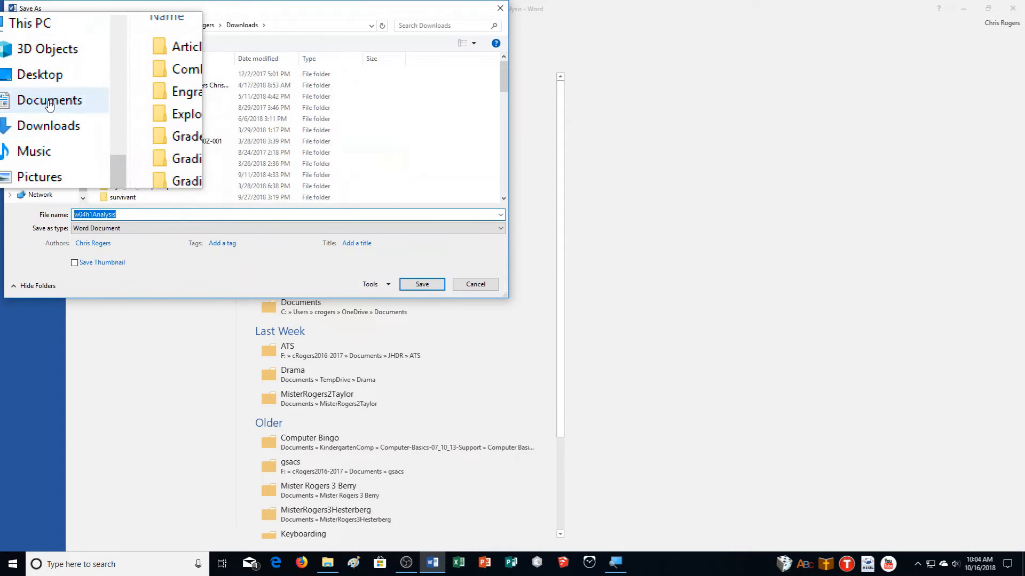
pyautogui.click(49, 104)
pyautogui.doubleClick(136, 98)
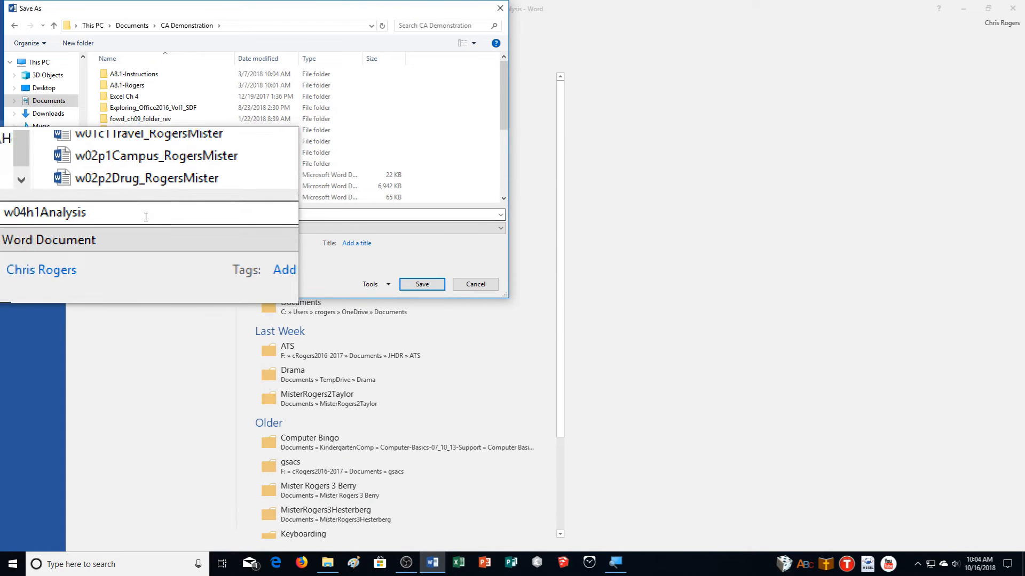
pyautogui.click(122, 214)
pyautogui.click(132, 213)
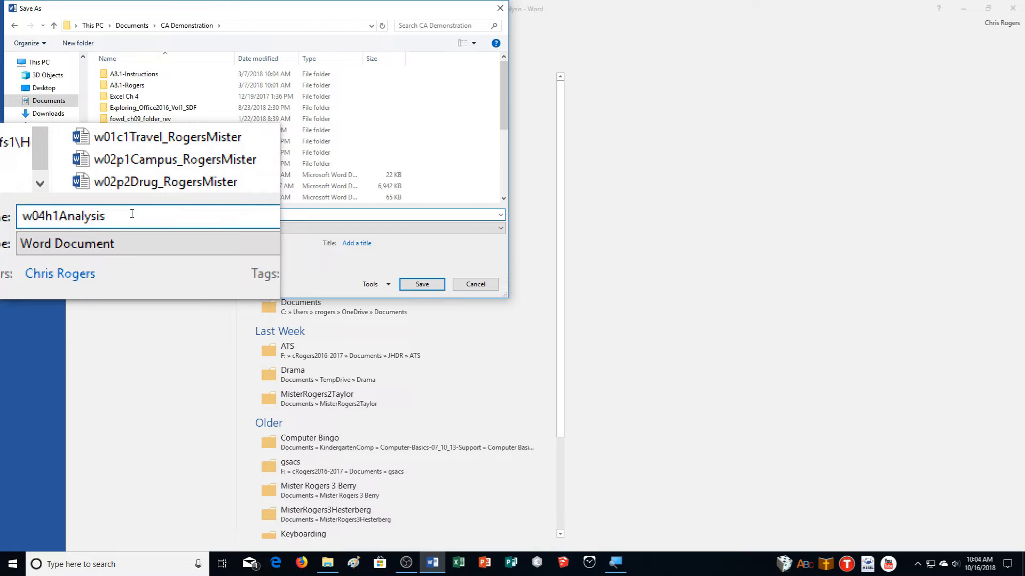
pyautogui.write('_RogersMister')
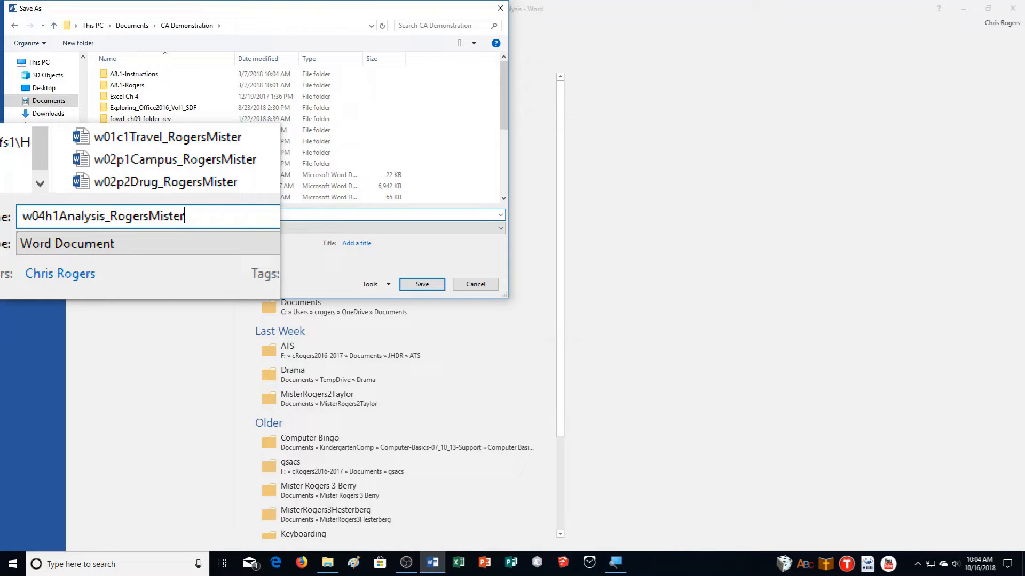
pyautogui.press('Return')
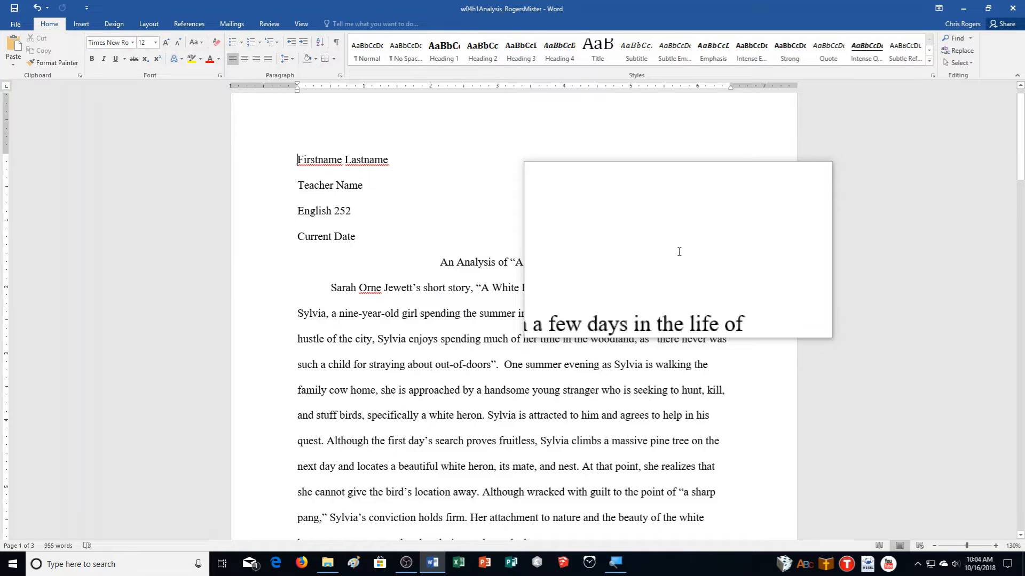
# - Switch the document's citation style from APA to MLA Seventh Edition
pyautogui.click(187, 20)
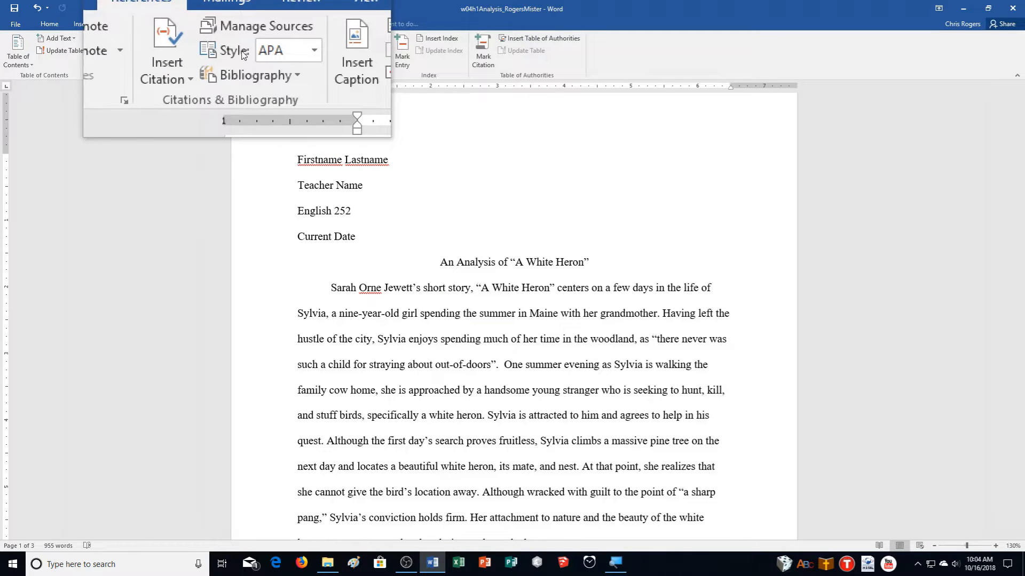
pyautogui.click(274, 56)
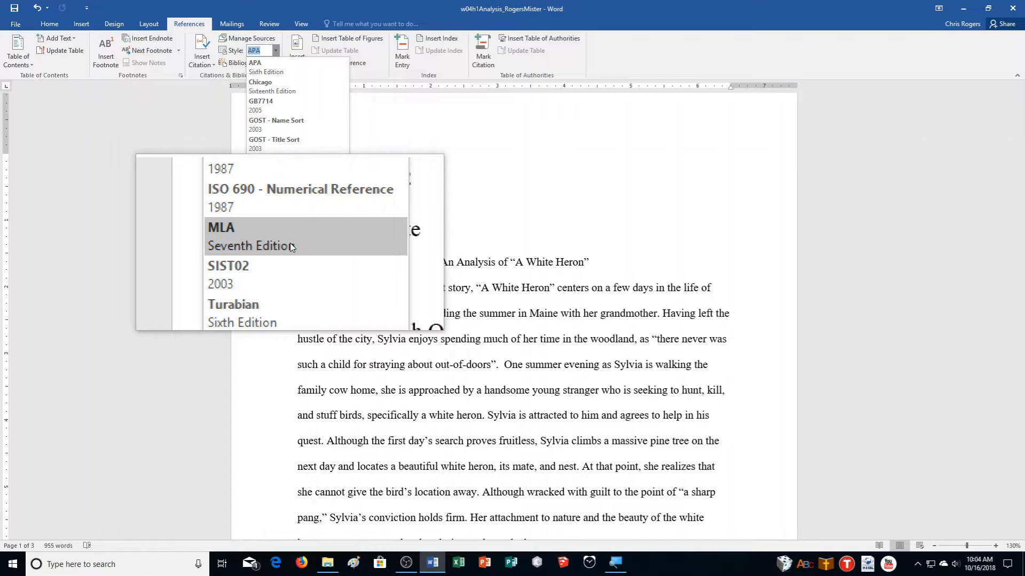
pyautogui.click(291, 244)
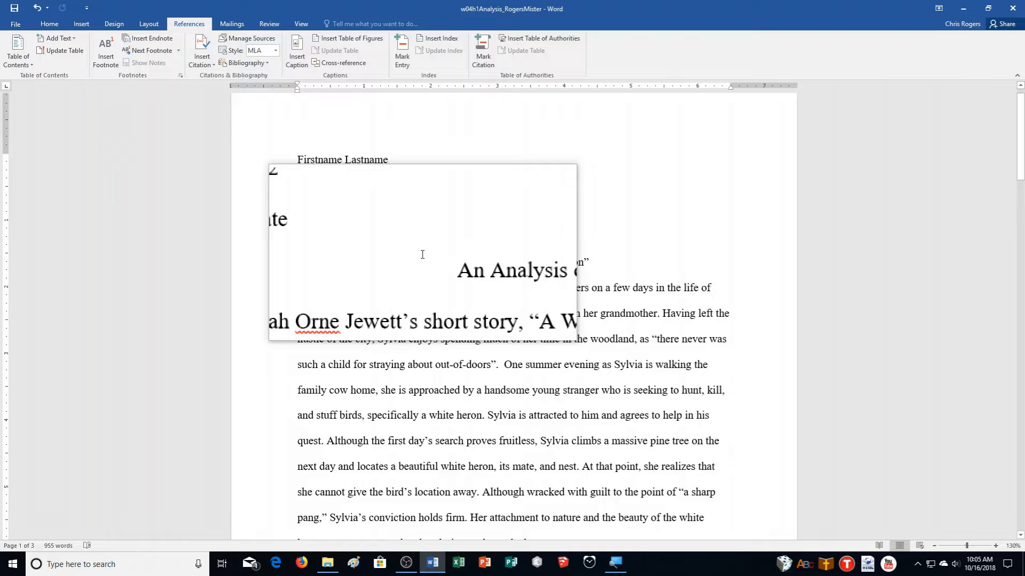
# - Double-space the entire essay with 2.0 line spacing
pyautogui.click(50, 24)
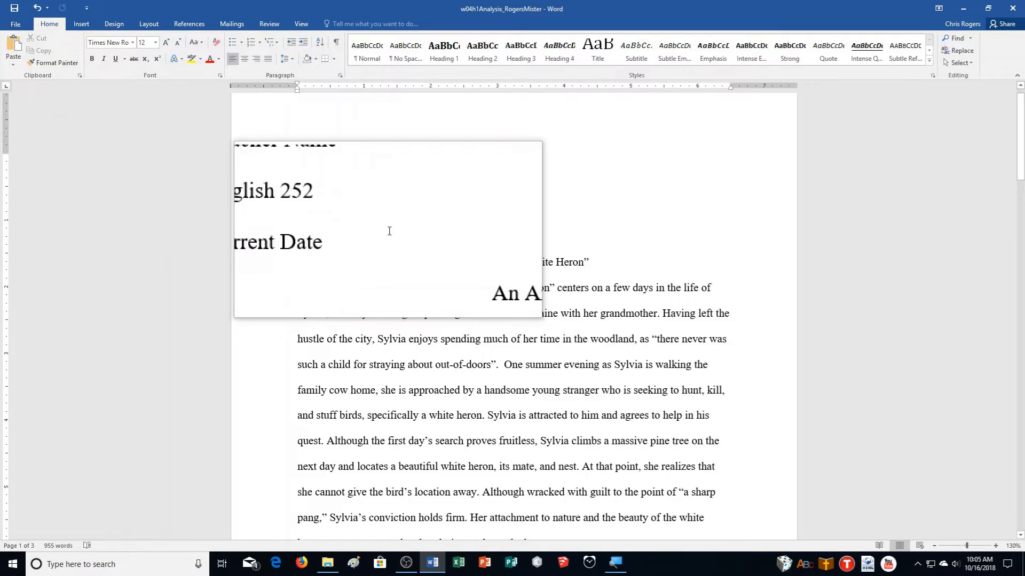
pyautogui.hotkey('ctrl', 'a')
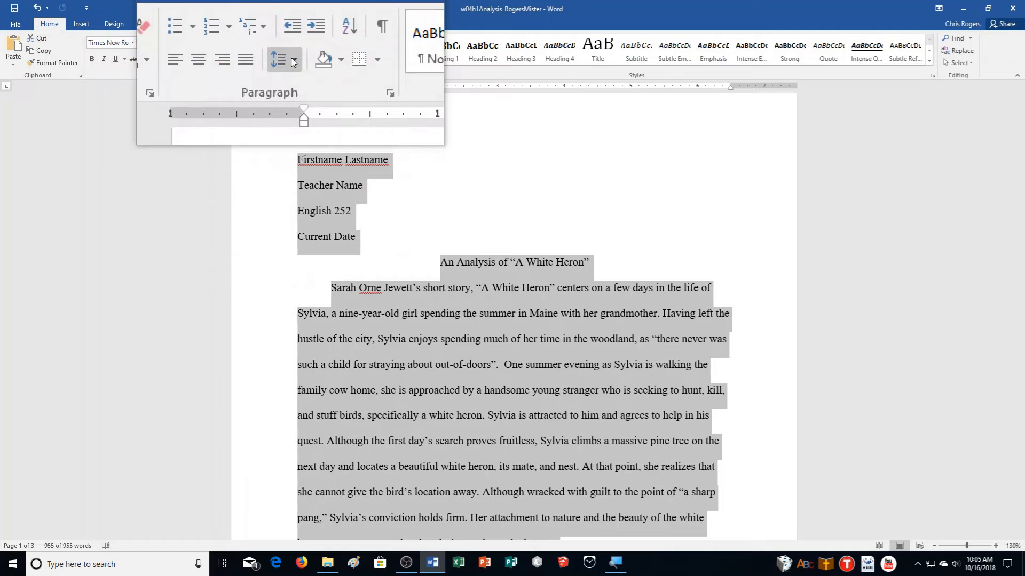
pyautogui.click(293, 62)
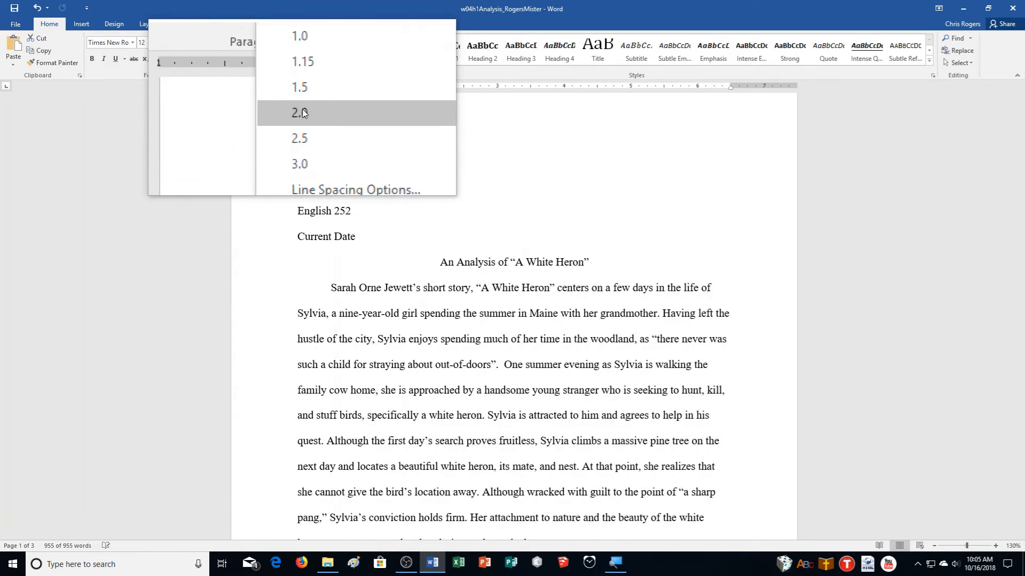
pyautogui.click(302, 113)
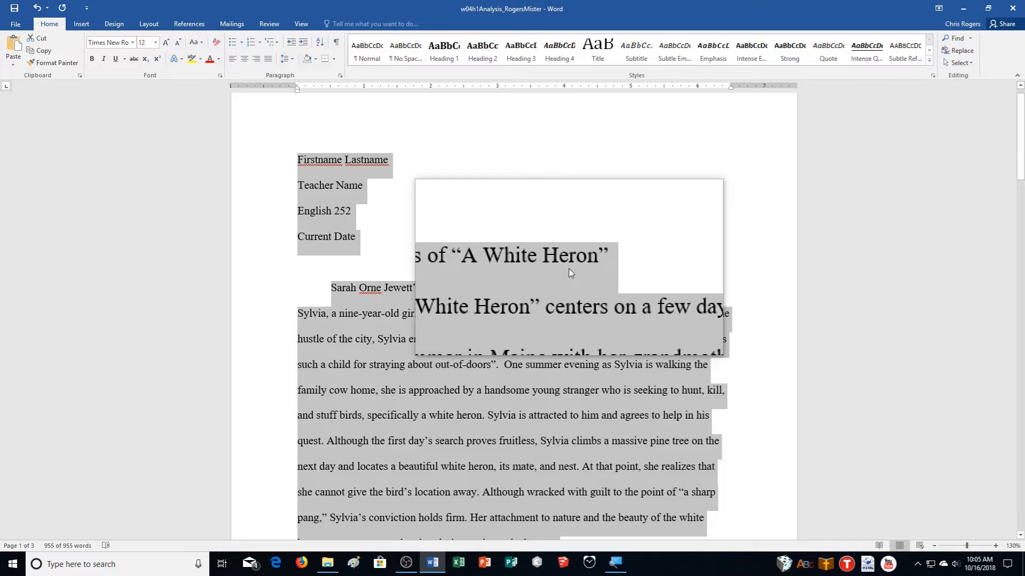
# - Set the spacing after paragraphs to 0 pt for the whole essay
pyautogui.click(148, 24)
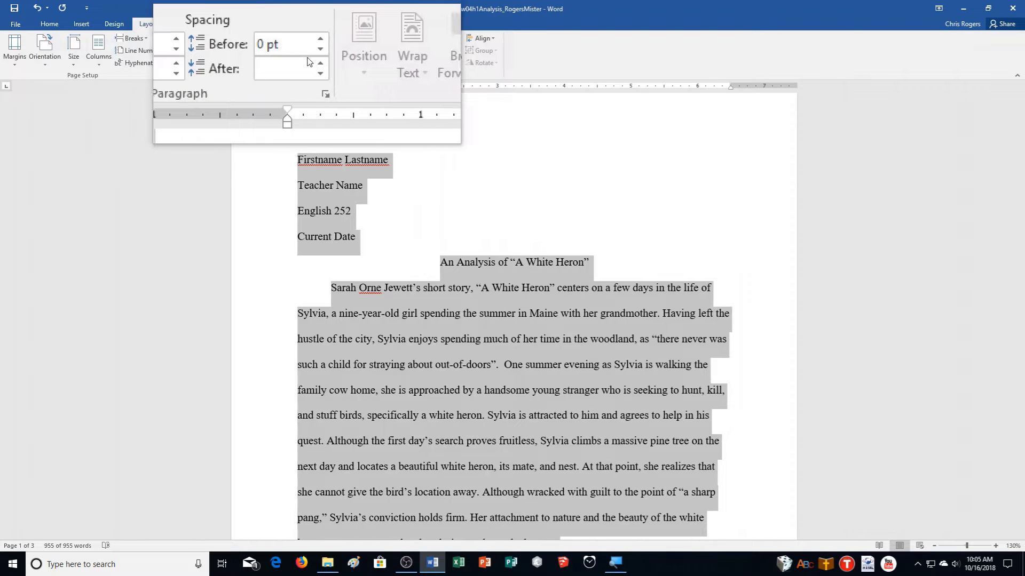
pyautogui.click(314, 68)
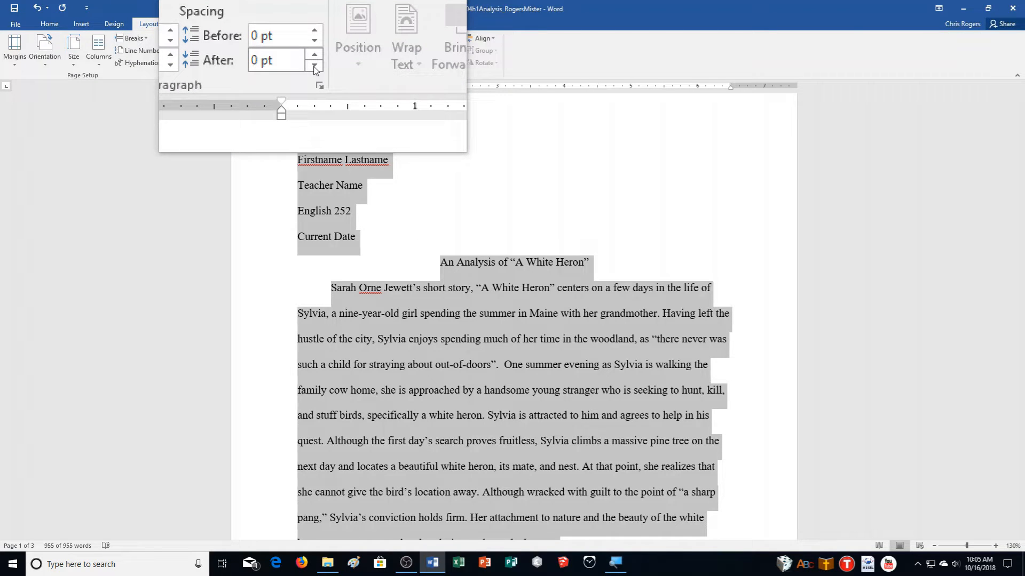
pyautogui.click(14, 57)
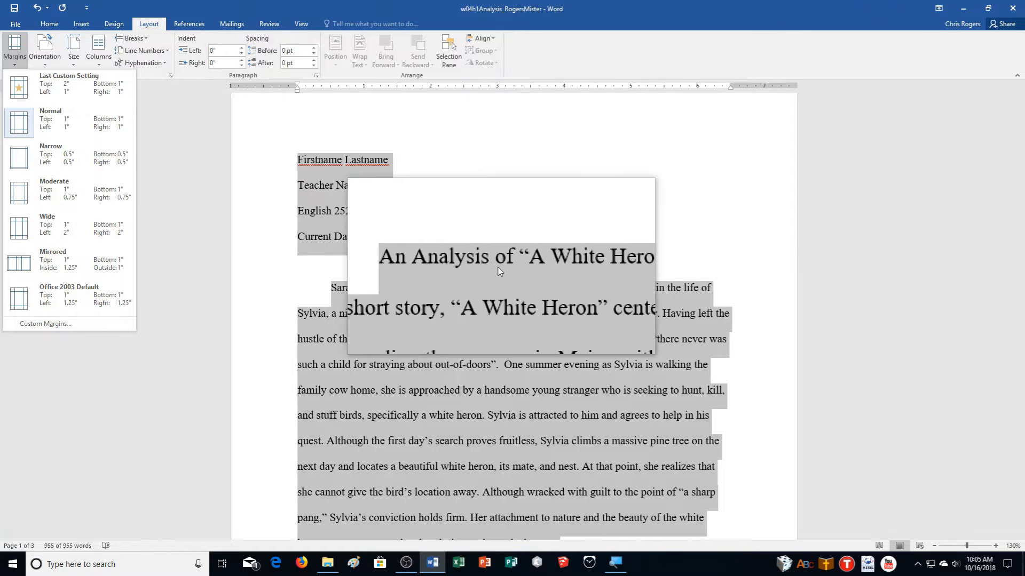
pyautogui.click(485, 261)
pyautogui.scroll(-5, 754, 327)
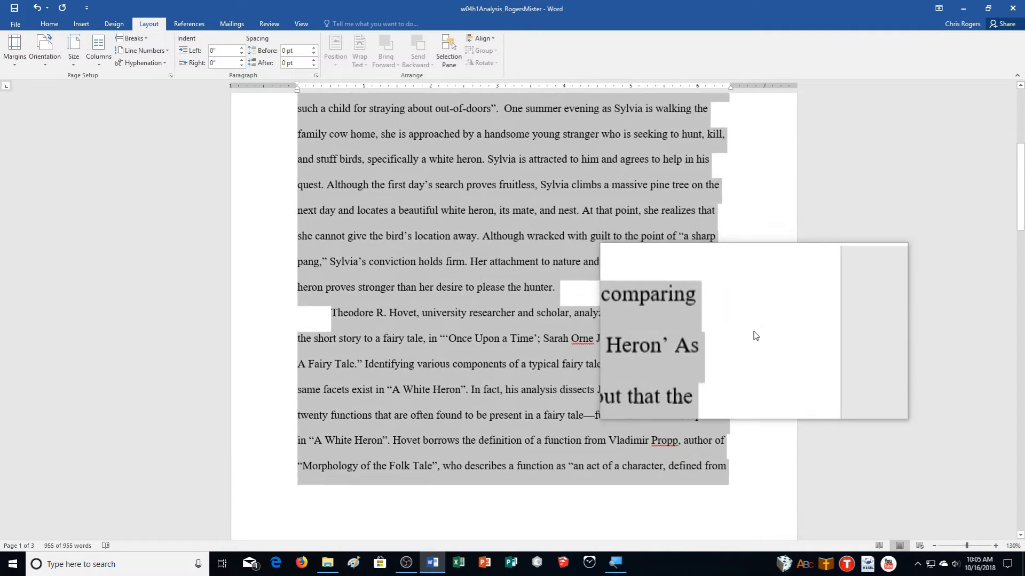
pyautogui.scroll(-5, 754, 328)
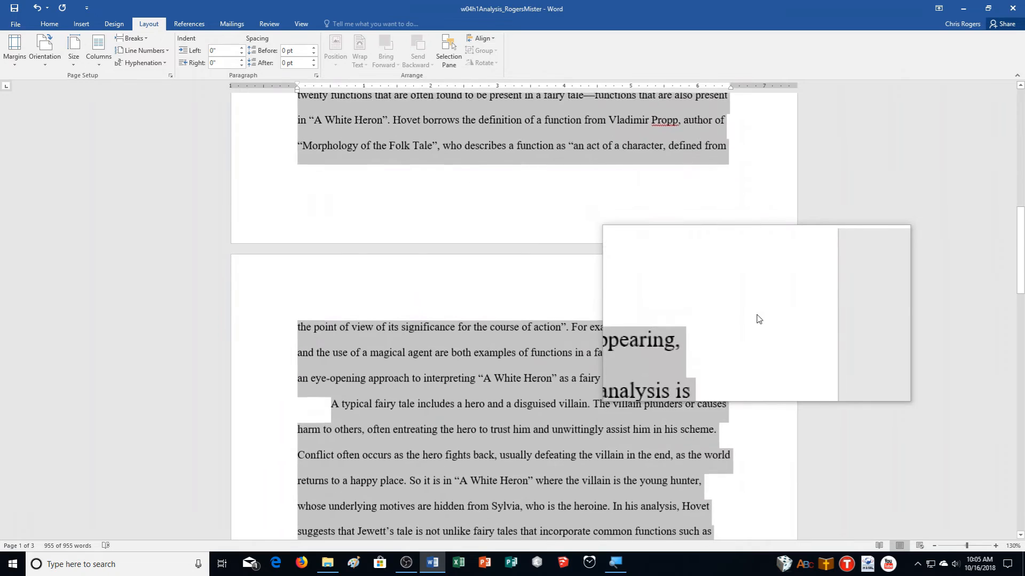
pyautogui.scroll(-8, 758, 319)
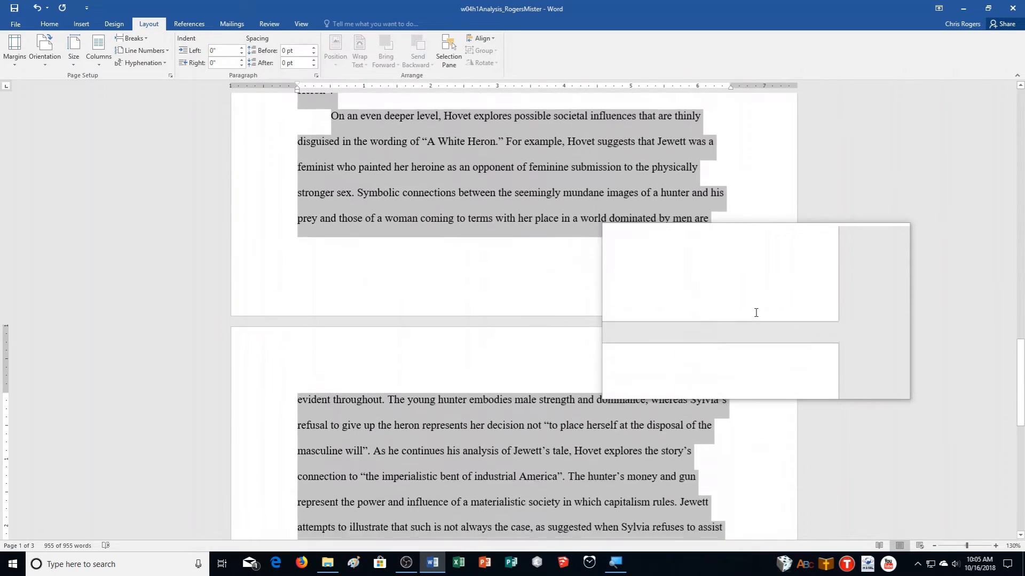
pyautogui.scroll(-6, 757, 317)
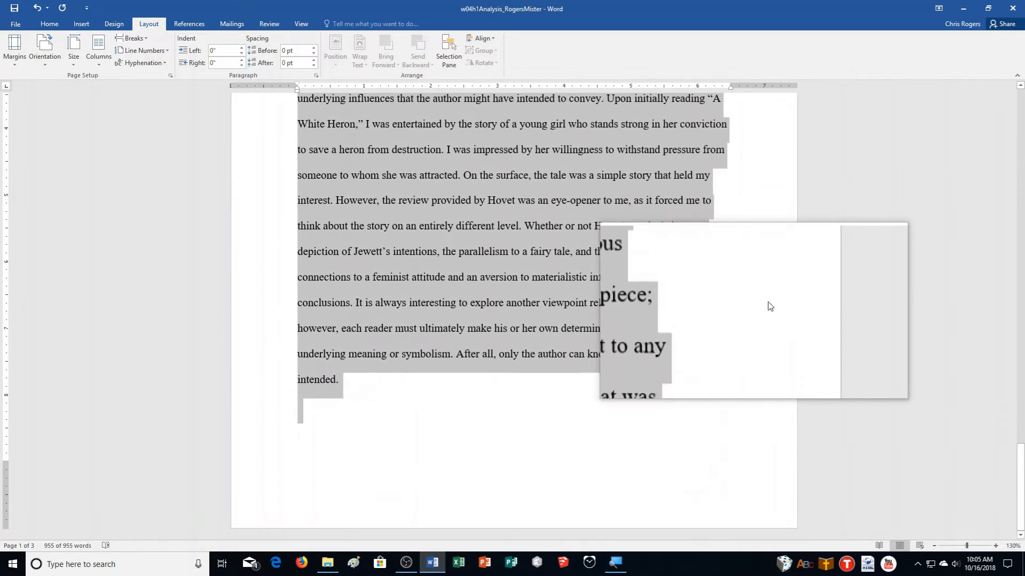
pyautogui.moveTo(1020, 478); pyautogui.dragTo(997, 99)
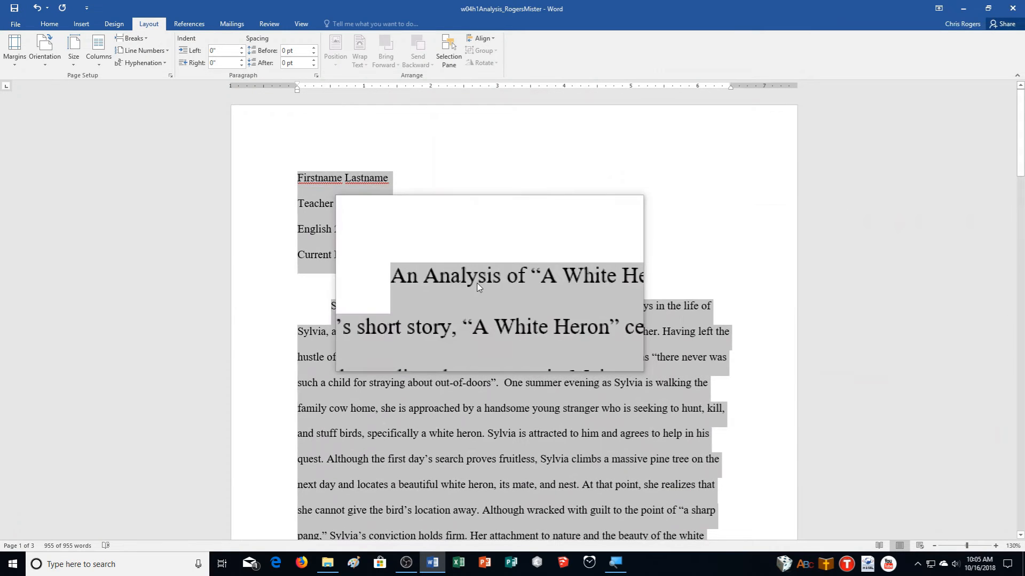
pyautogui.click(49, 23)
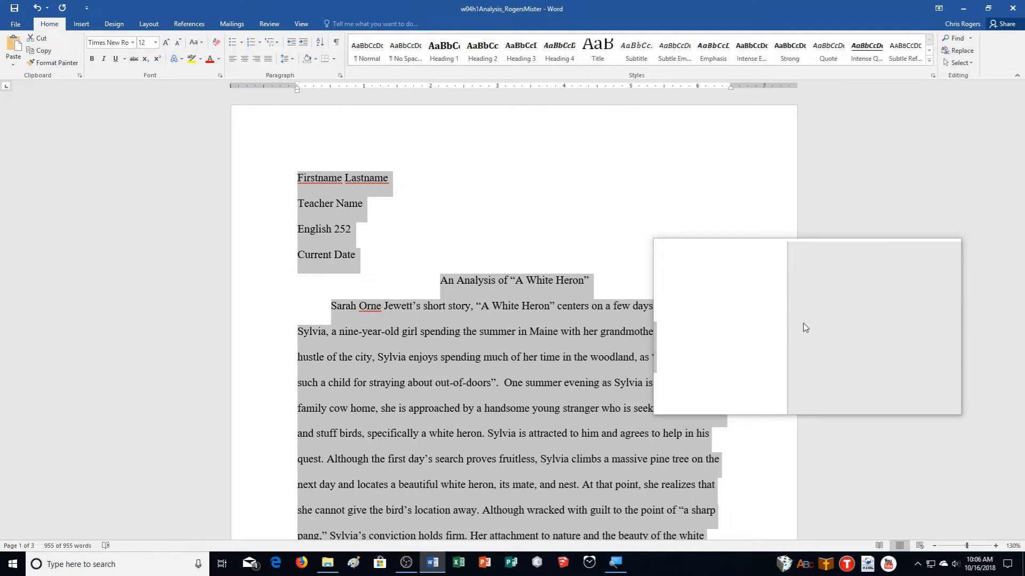
# - Insert a header, right-align it and type the author's surname
pyautogui.click(80, 24)
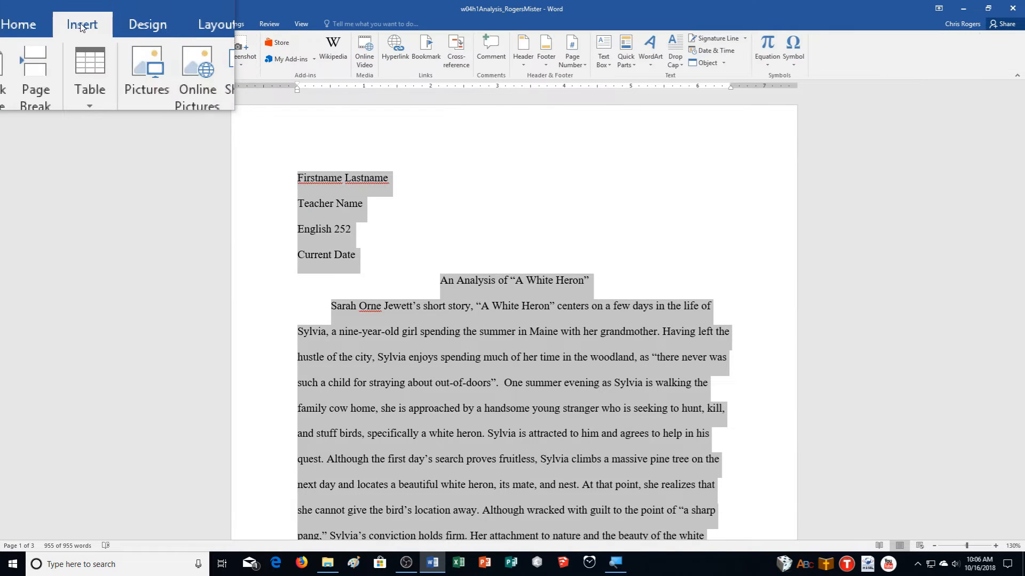
pyautogui.click(531, 60)
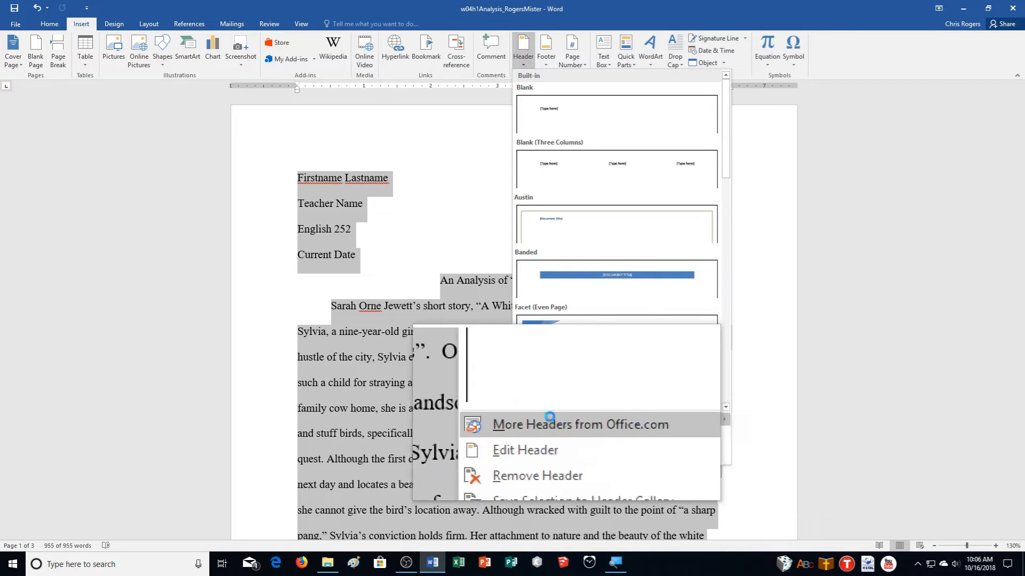
pyautogui.click(534, 371)
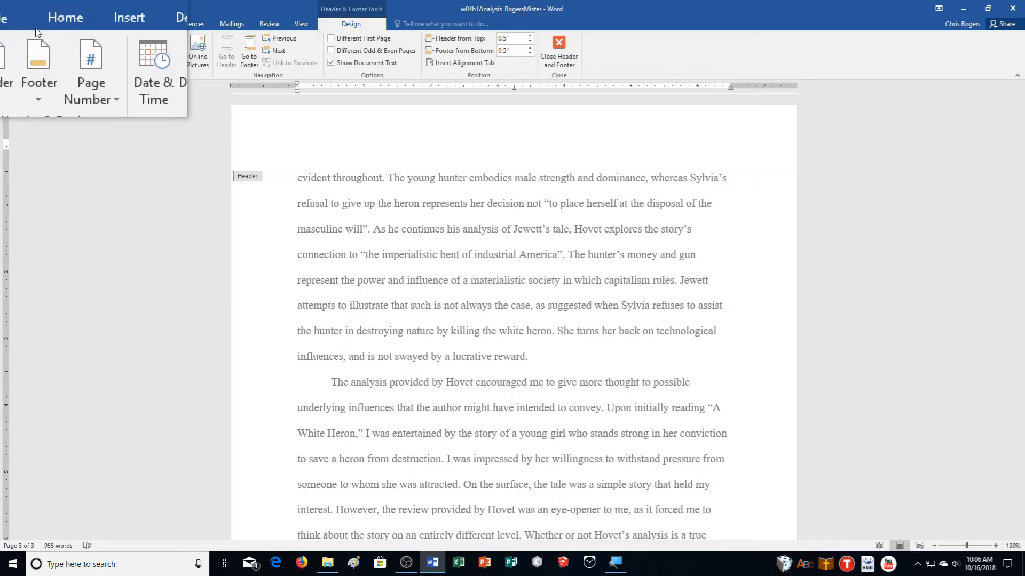
pyautogui.click(50, 23)
pyautogui.click(256, 59)
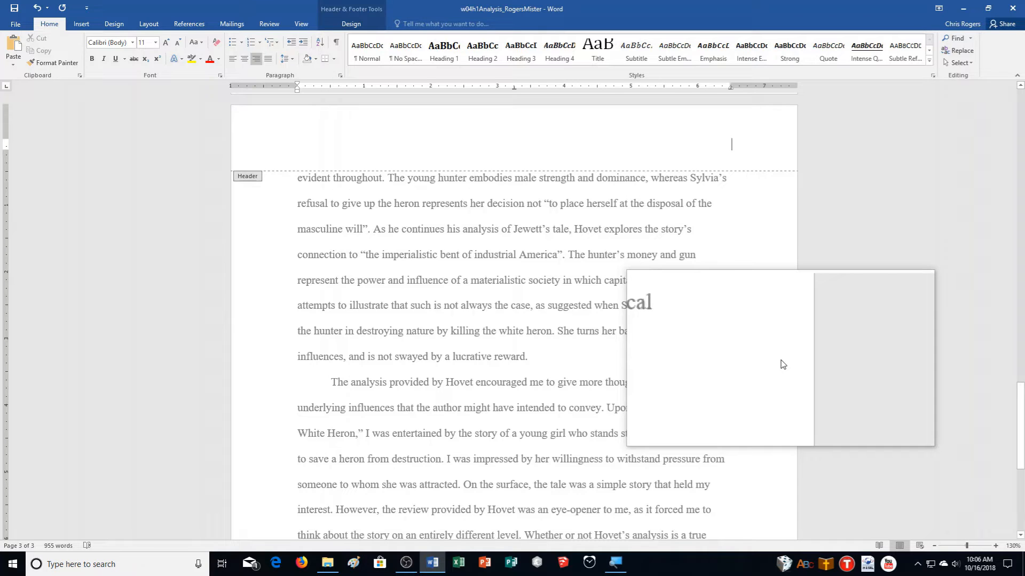
pyautogui.write('Rogers')
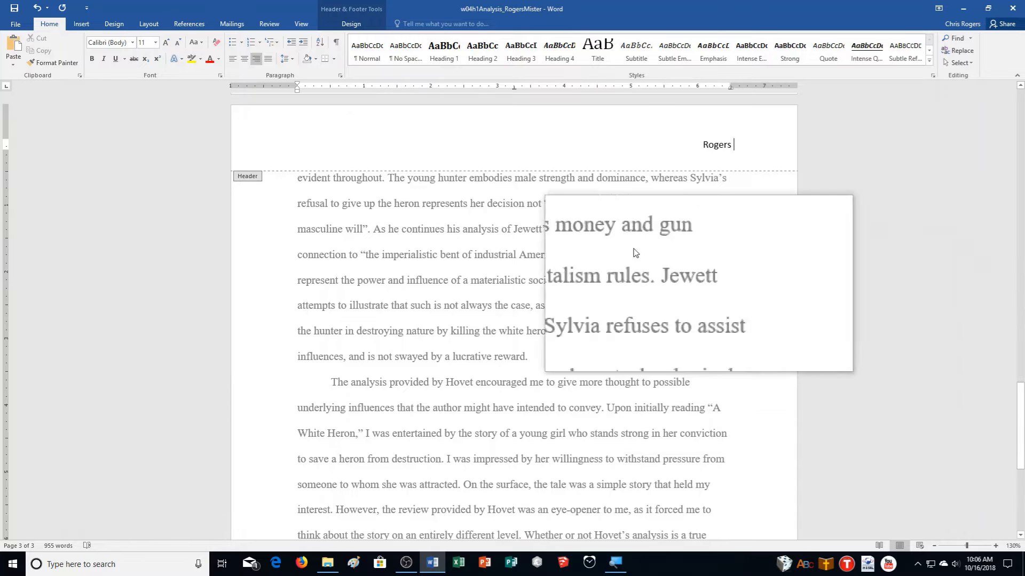
# - Add a Plain Number 3 page number after the surname, then return to page 1's header
pyautogui.click(368, 24)
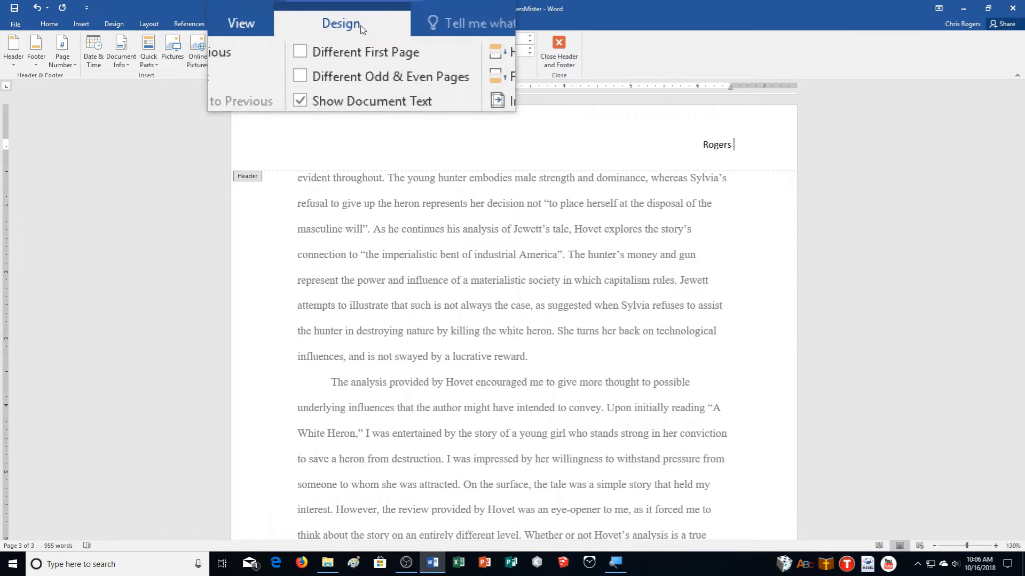
pyautogui.click(62, 59)
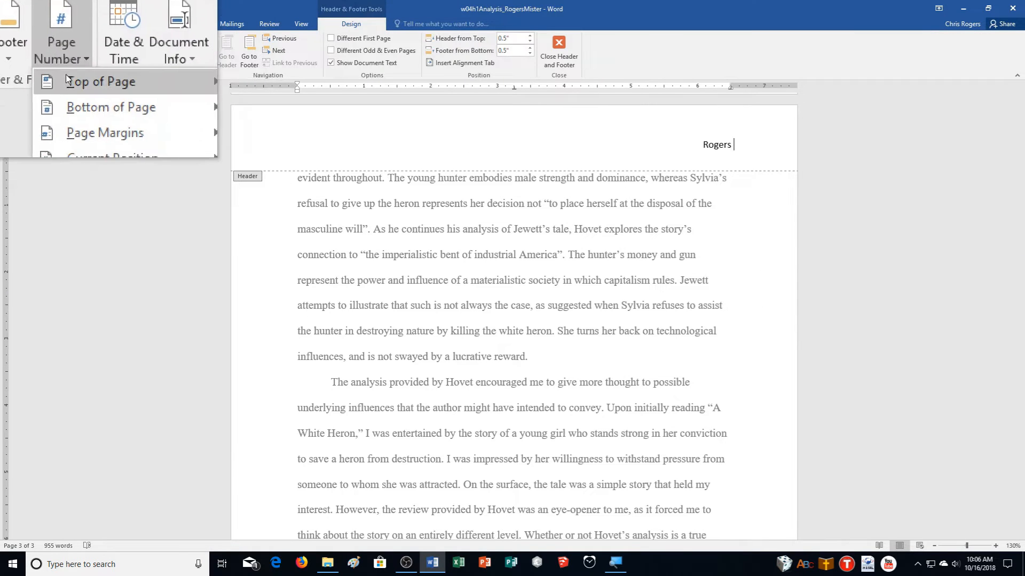
pyautogui.moveTo(66, 75)
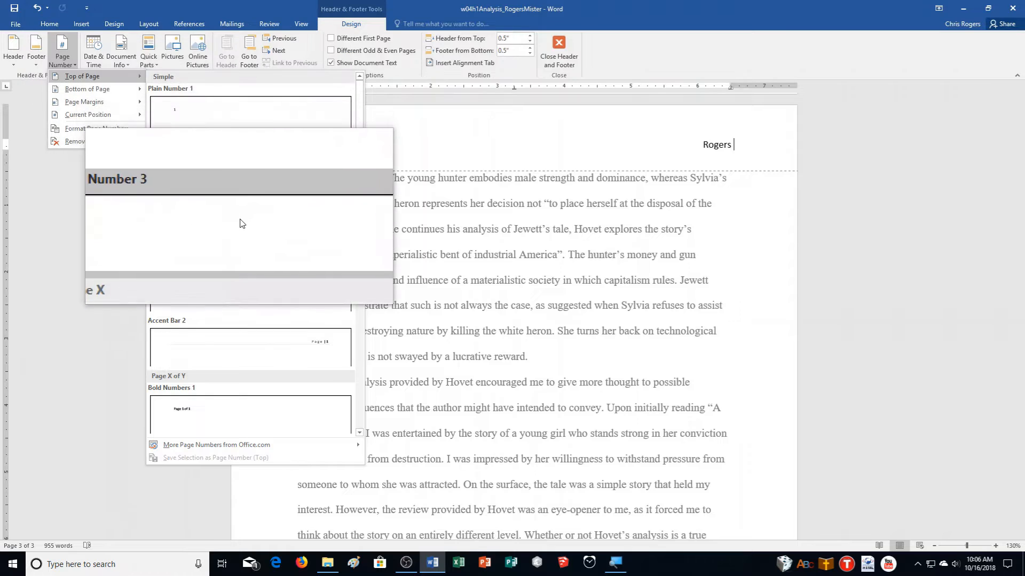
pyautogui.click(241, 222)
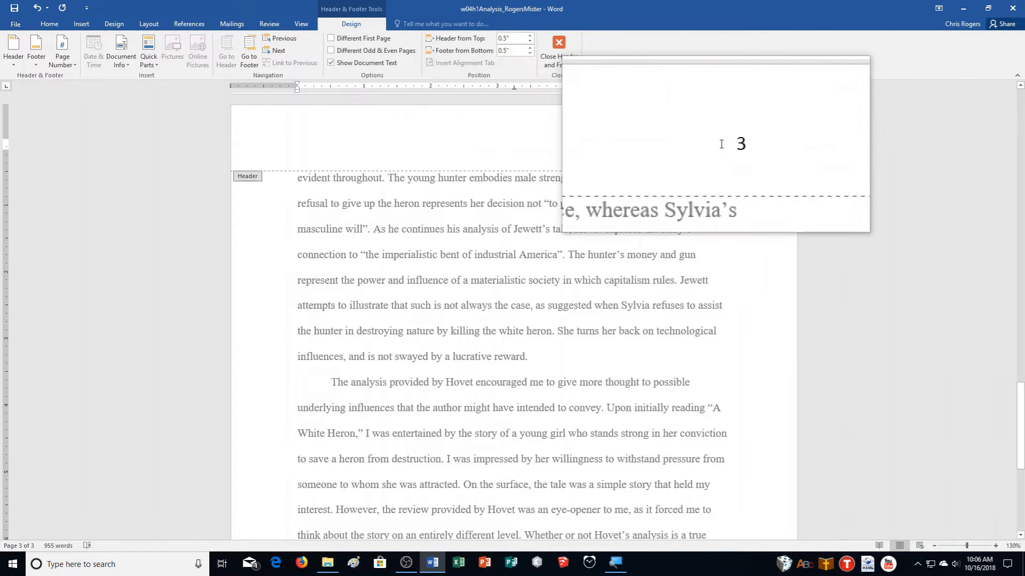
pyautogui.moveTo(1020, 427); pyautogui.dragTo(1020, 245)
pyautogui.moveTo(1021, 174); pyautogui.dragTo(1021, 128)
pyautogui.click(694, 143)
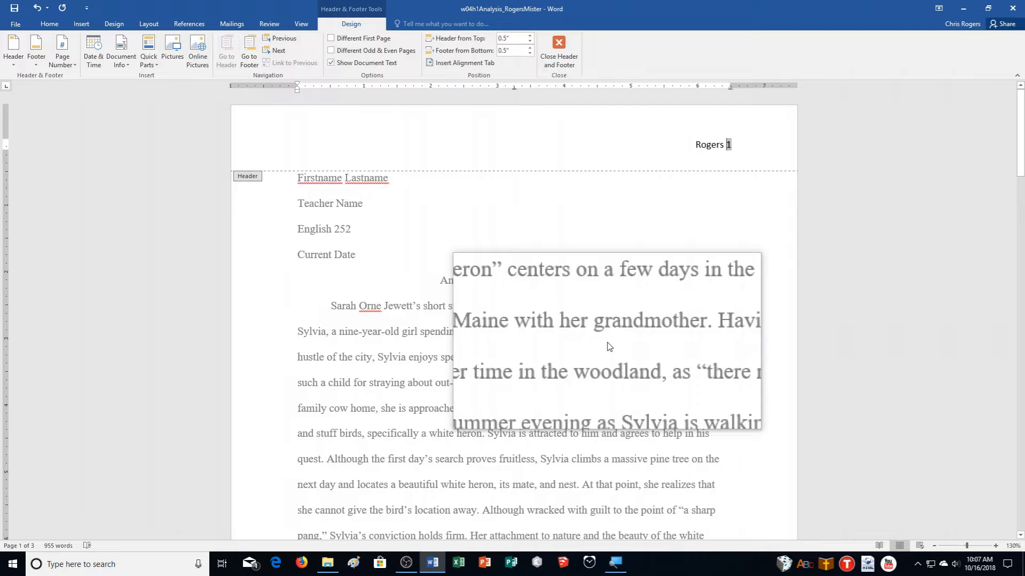
# - Format the header text as Times New Roman, enlarged to 12 pt, and return to the body
pyautogui.moveTo(689, 141); pyautogui.dragTo(781, 141)
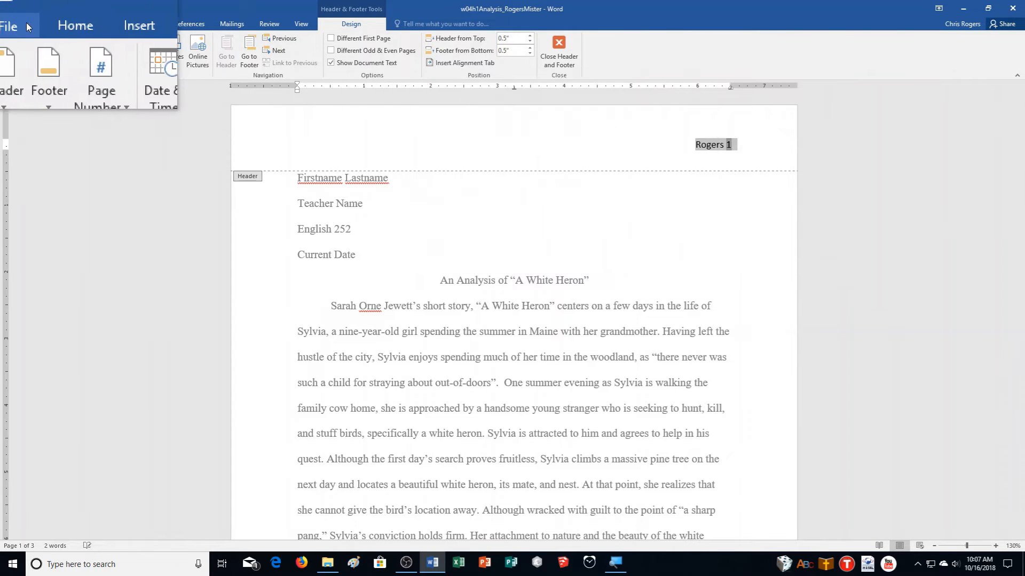
pyautogui.click(49, 24)
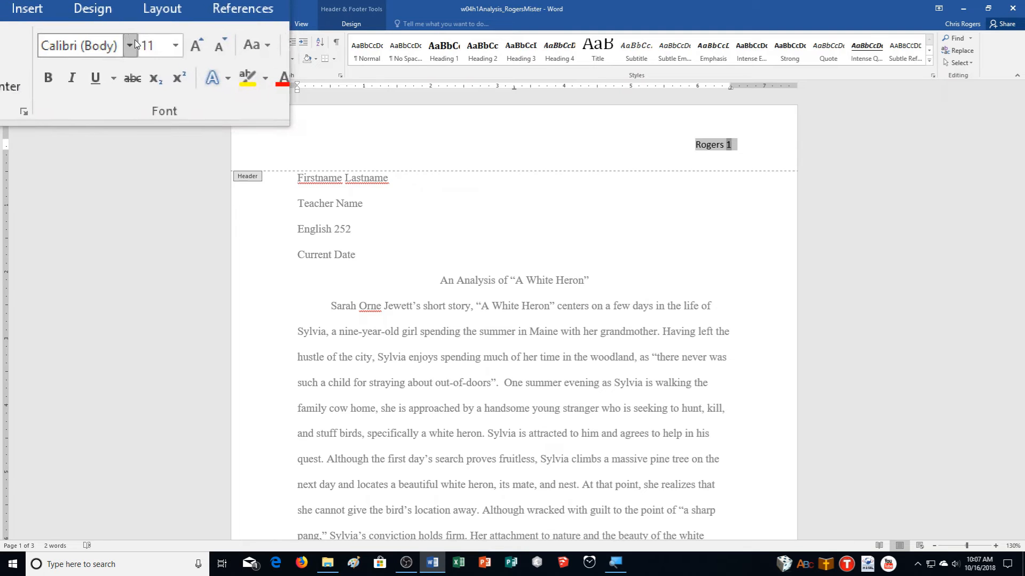
pyautogui.click(135, 40)
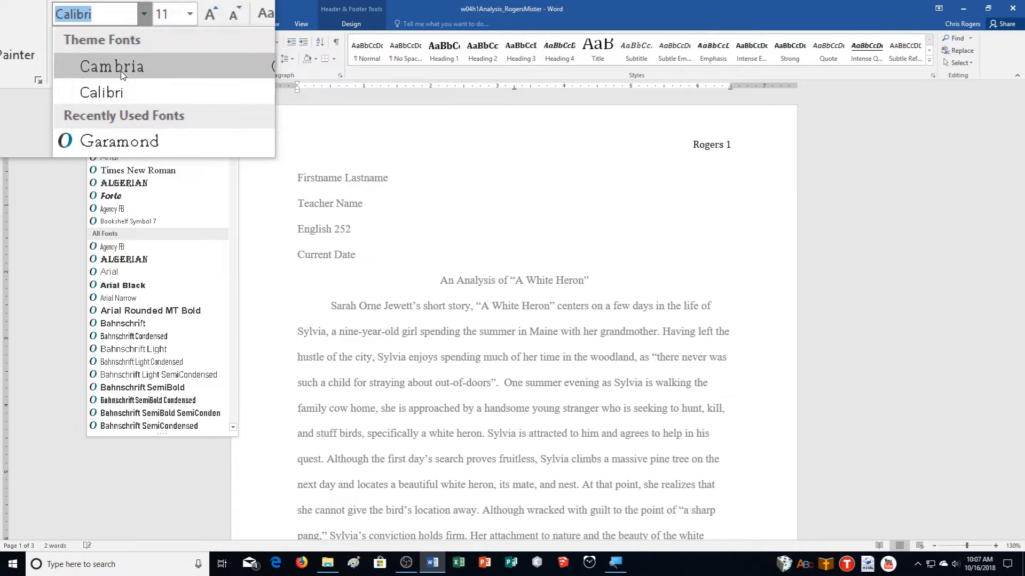
pyautogui.write('Times New Ro')
pyautogui.press('Return')
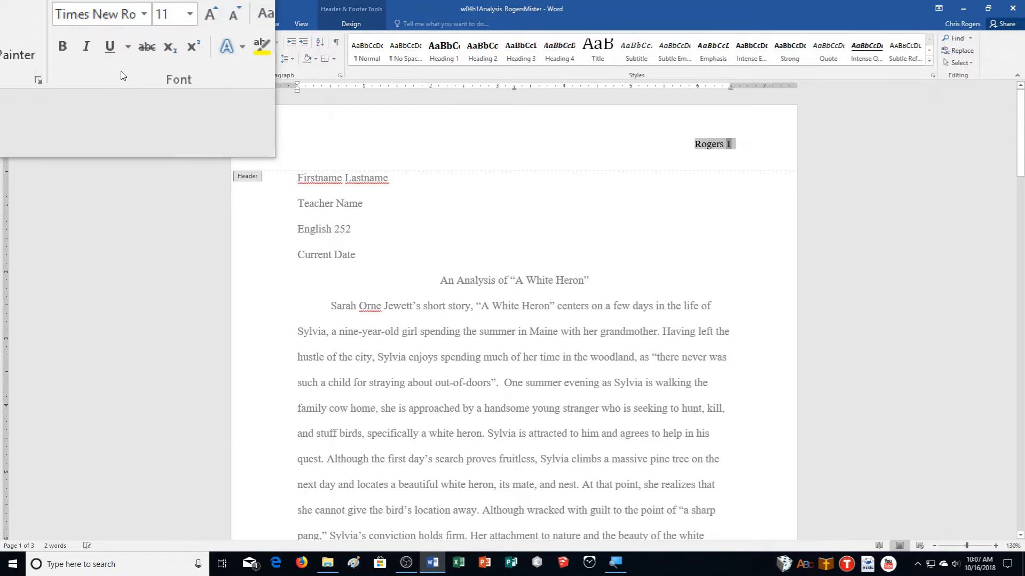
pyautogui.click(169, 43)
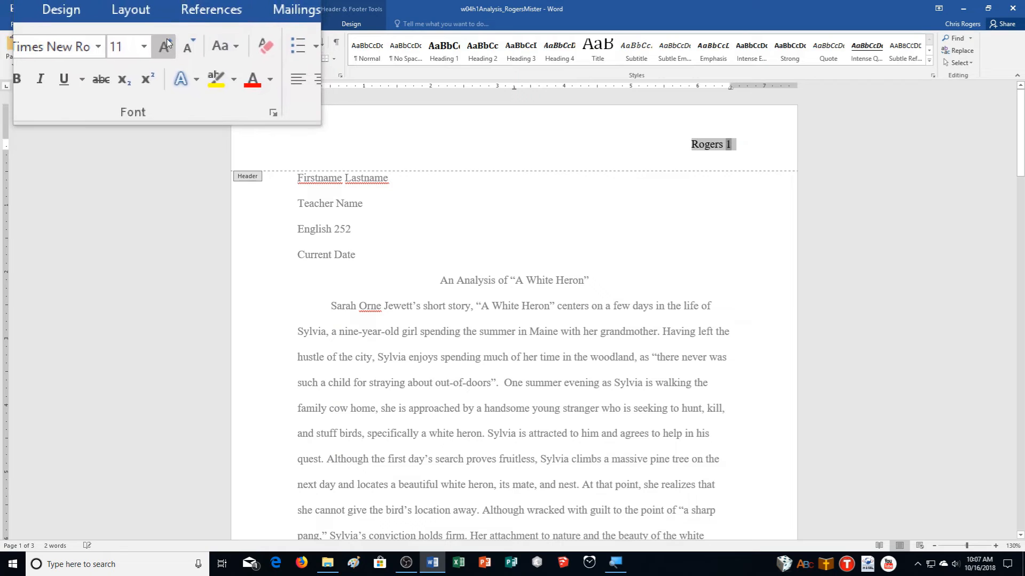
pyautogui.doubleClick(658, 300)
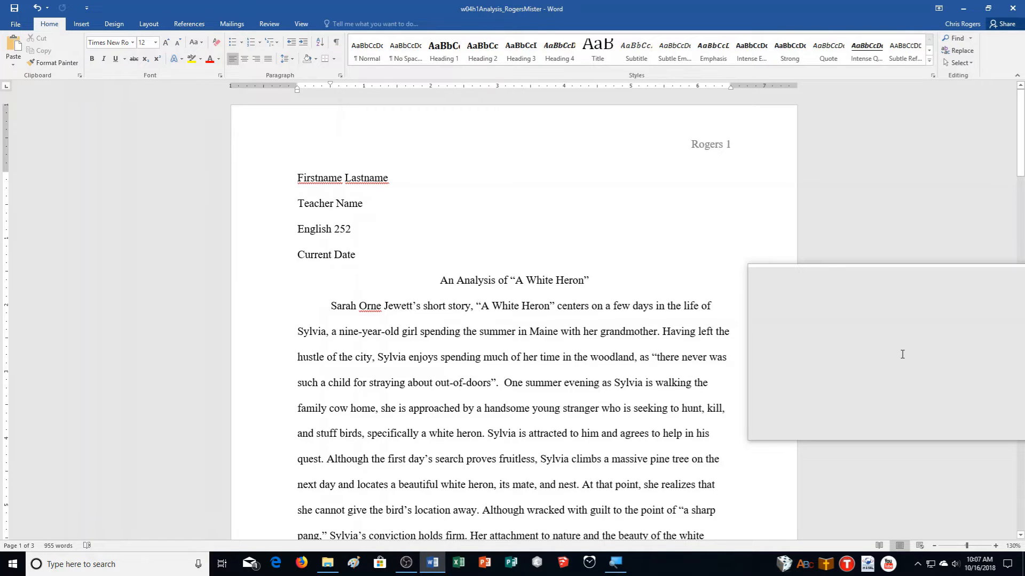
pyautogui.scroll(-3, 902, 354)
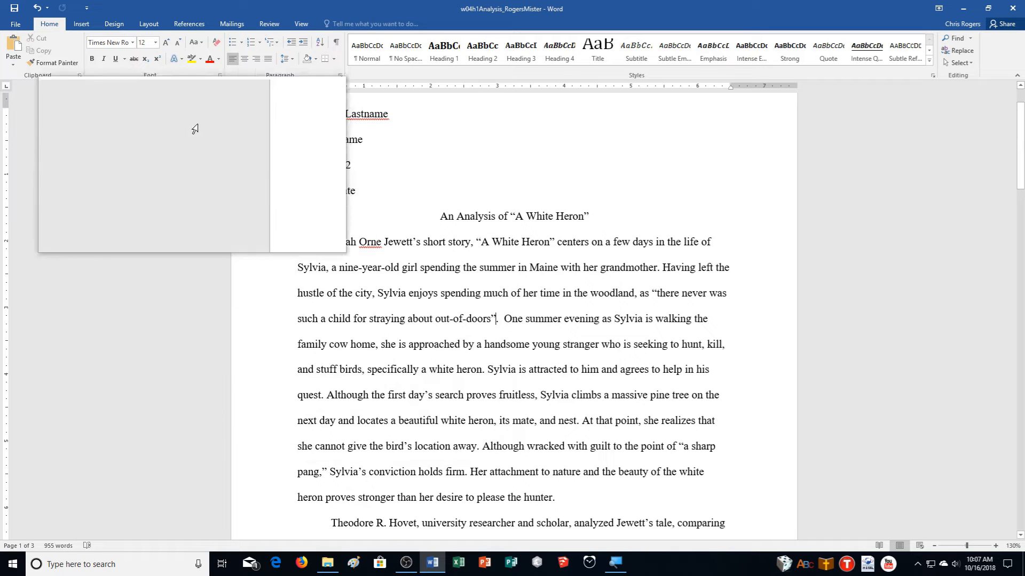
# - Start a new citation source and change its type from Web site to Book
pyautogui.click(184, 24)
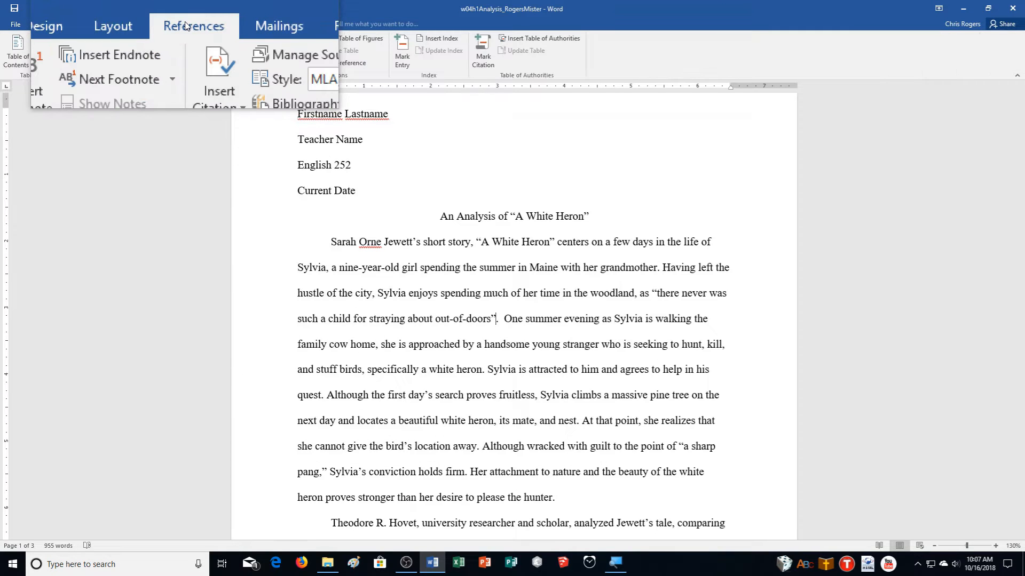
pyautogui.click(205, 71)
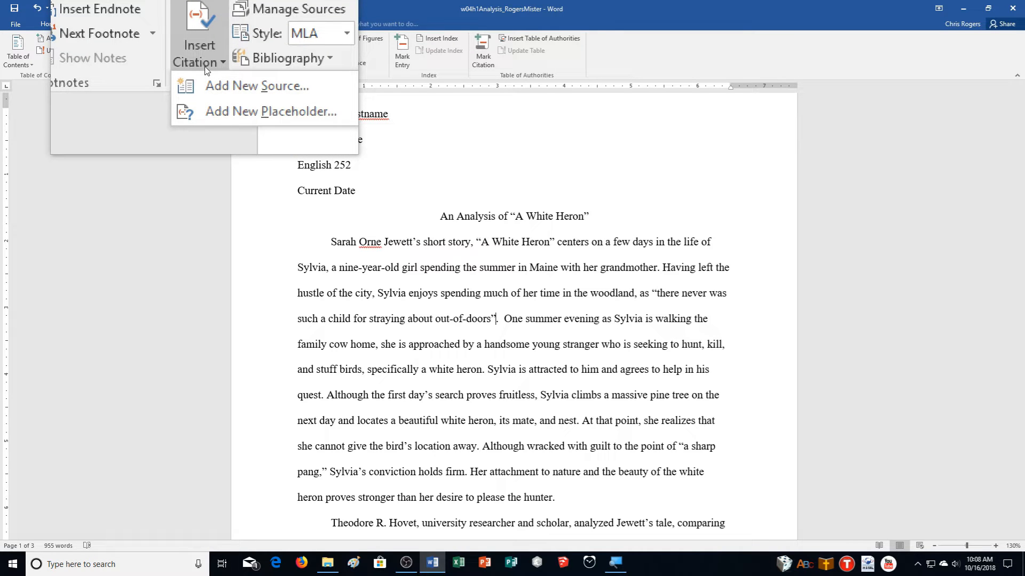
pyautogui.click(213, 75)
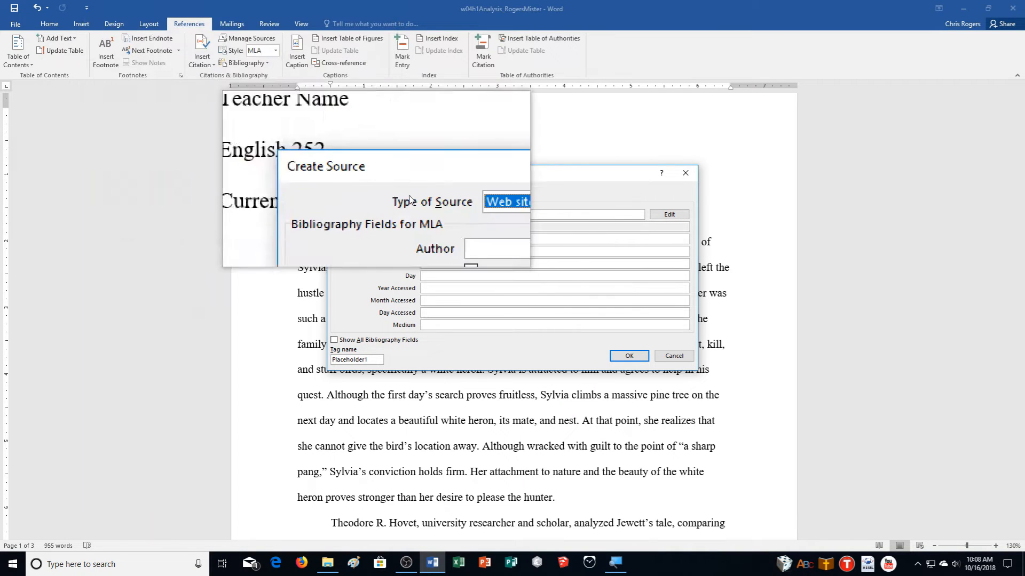
pyautogui.click(506, 196)
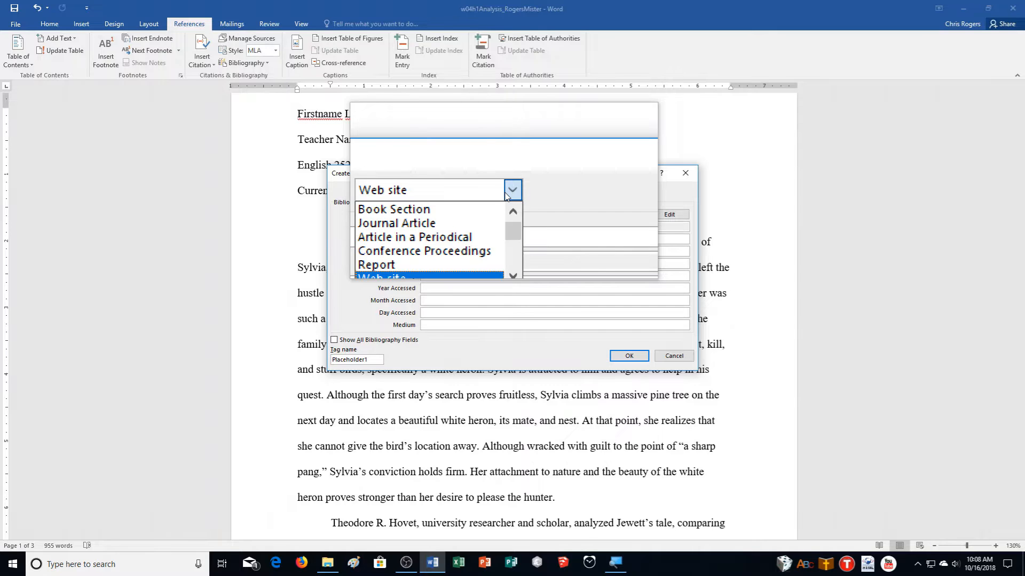
pyautogui.scroll(1, 466, 214)
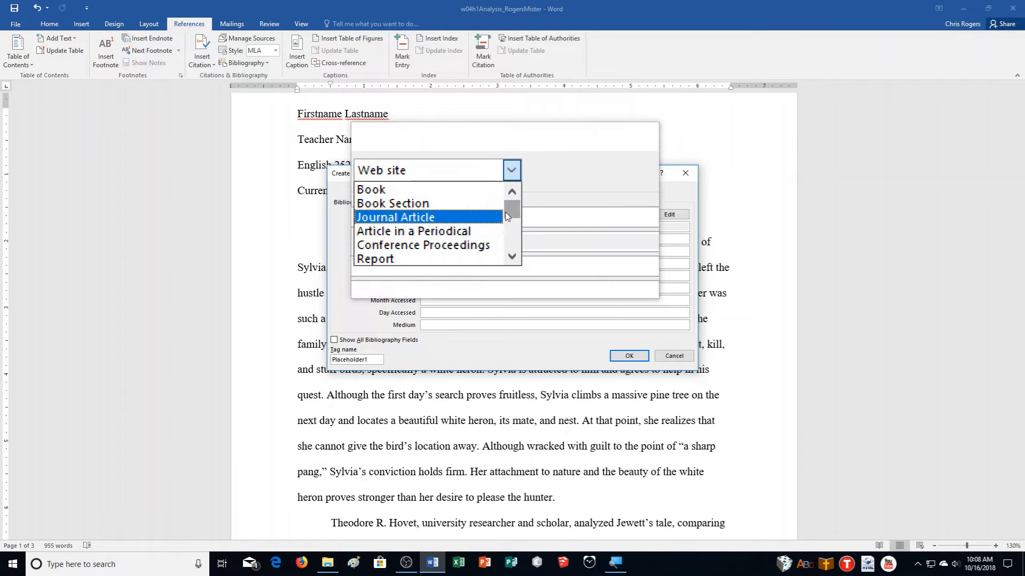
pyautogui.scroll(-4, 505, 215)
pyautogui.scroll(3, 501, 211)
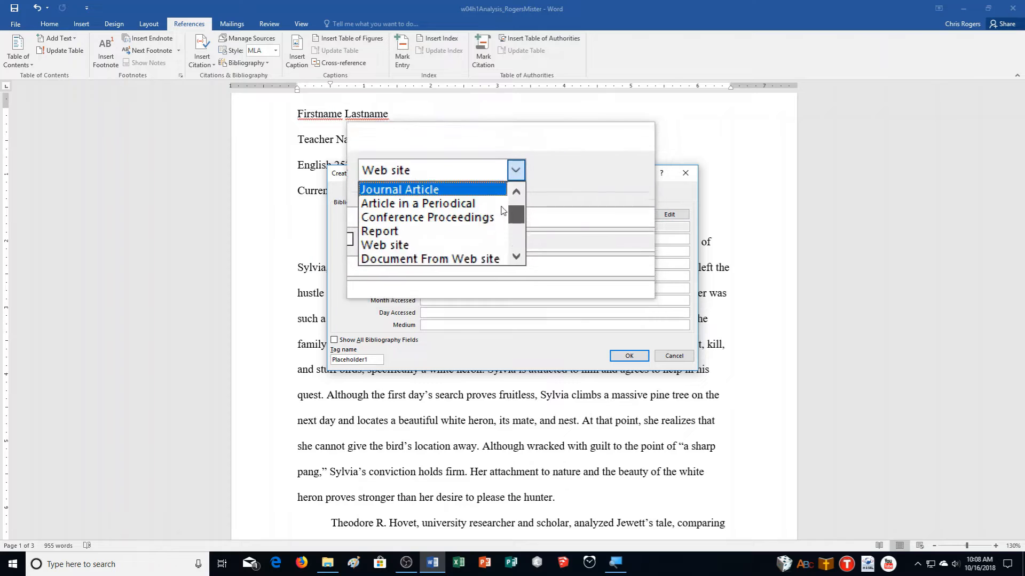
pyautogui.scroll(2, 464, 206)
pyautogui.click(448, 202)
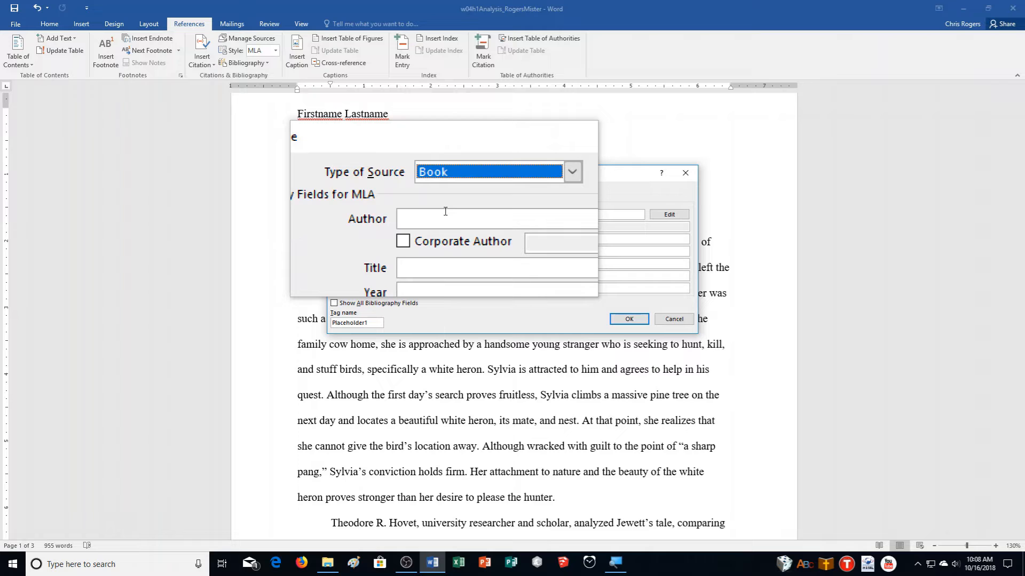
# - Enter the author and the title 'A White Heron' for the new Book source
pyautogui.click(445, 212)
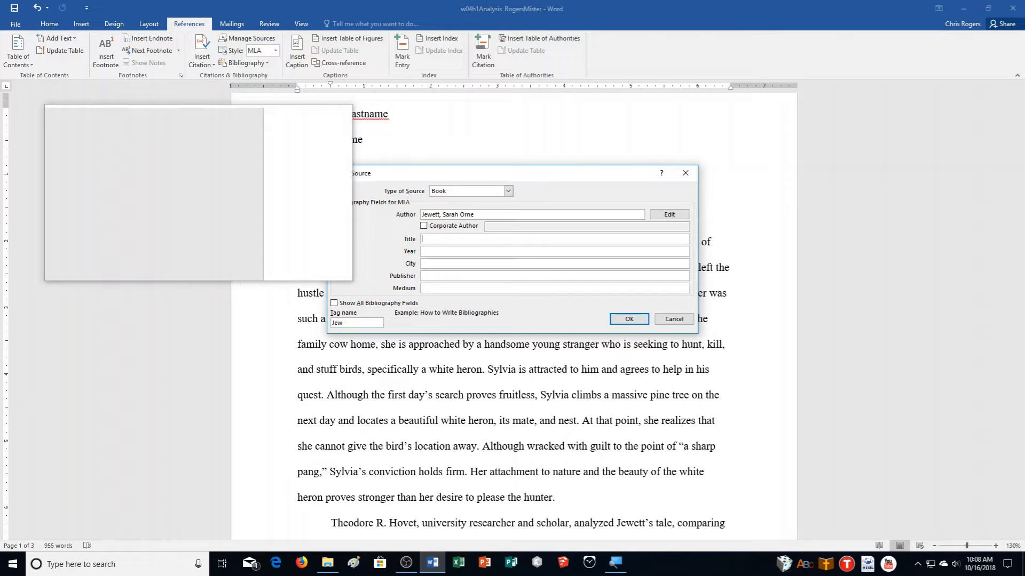
pyautogui.write('hite Heron')
pyautogui.press('Tab')
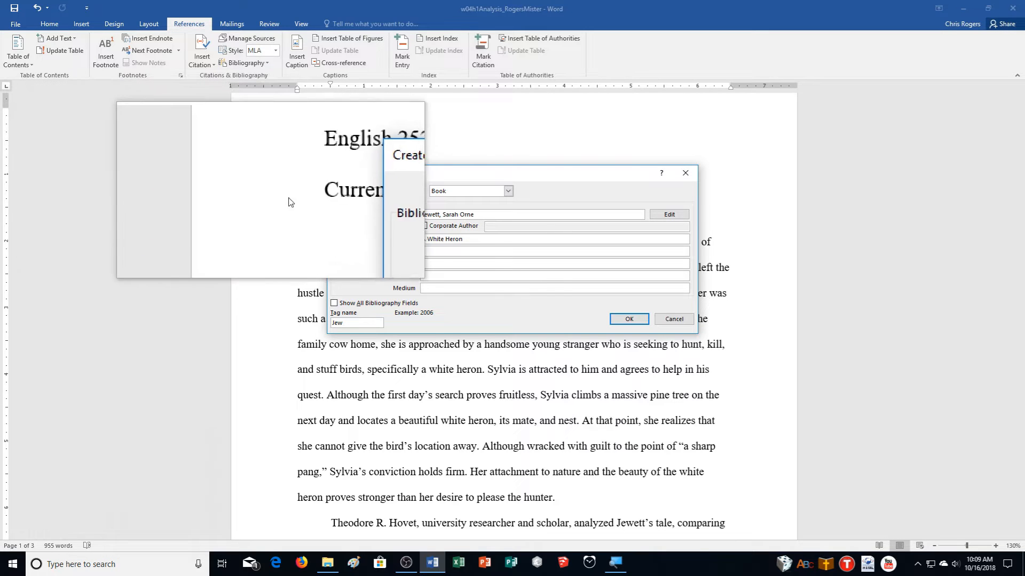
pyautogui.click(494, 239)
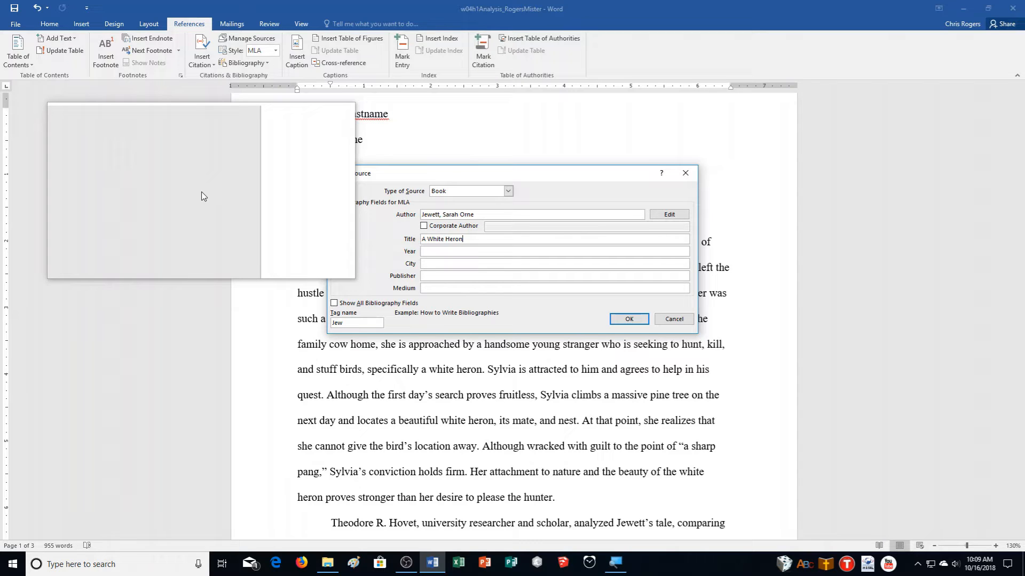
# - Fill in year 2009, city New York and publisher McGraw-Hill, then show all bibliography fields
pyautogui.press('Tab')
pyautogui.write('2009')
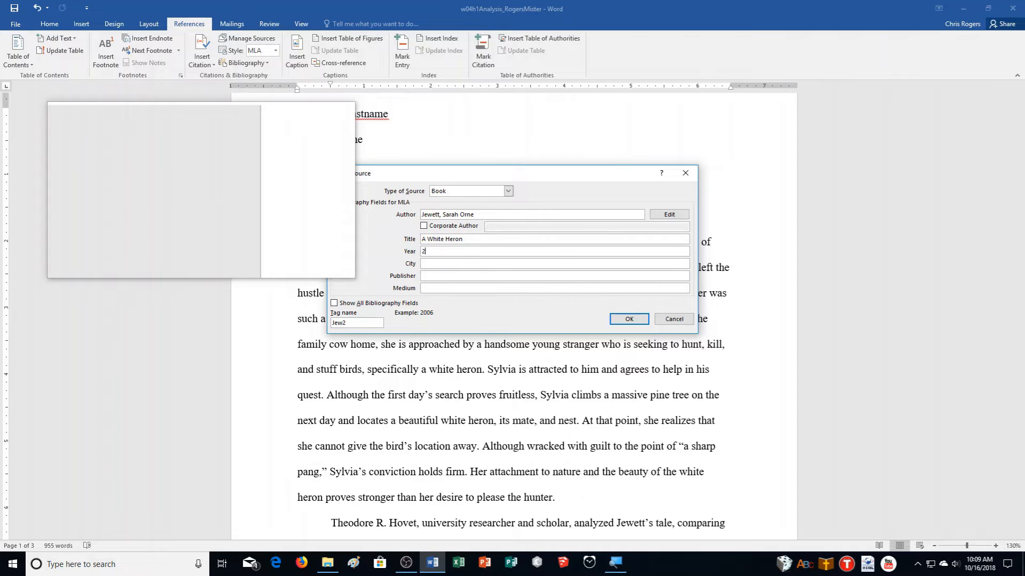
pyautogui.press('Tab')
pyautogui.write('531-537')
pyautogui.press('Tab')
pyautogui.write('New Y')
pyautogui.press('BackSpace')
pyautogui.press('BackSpace')
pyautogui.press('BackSpace')
pyautogui.press('BackSpace')
pyautogui.press('BackSpace')
pyautogui.hotkey('shift', 'Tab')
pyautogui.press('BackSpace')
pyautogui.write('New York')
pyautogui.press('Tab')
pyautogui.write('McGraw')
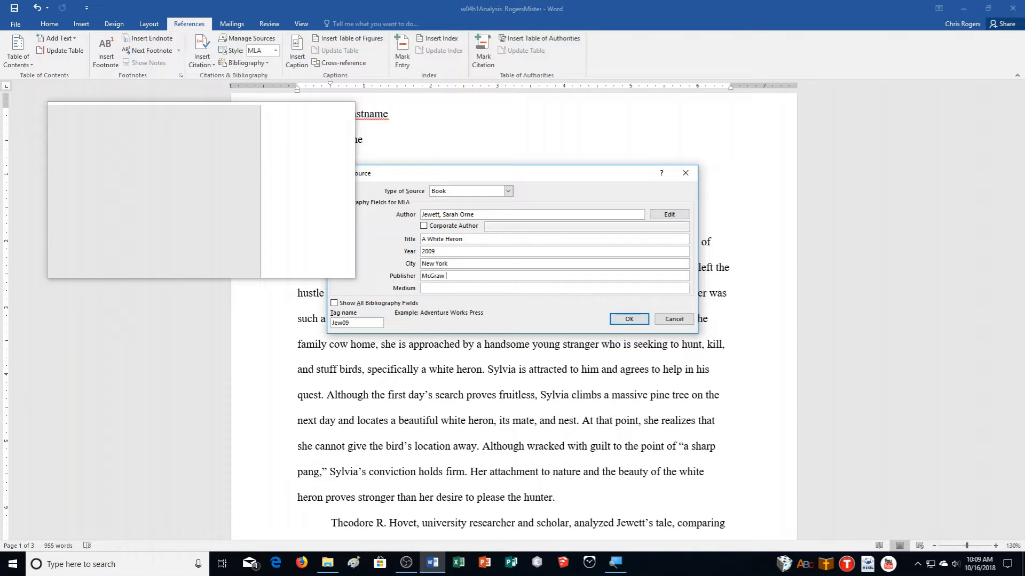
pyautogui.write('-Hill')
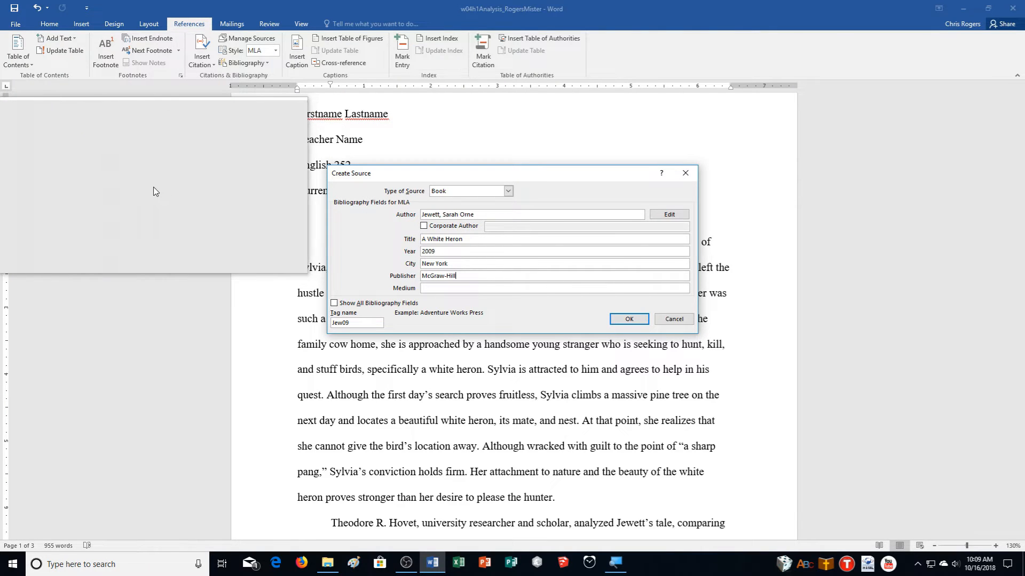
pyautogui.click(331, 313)
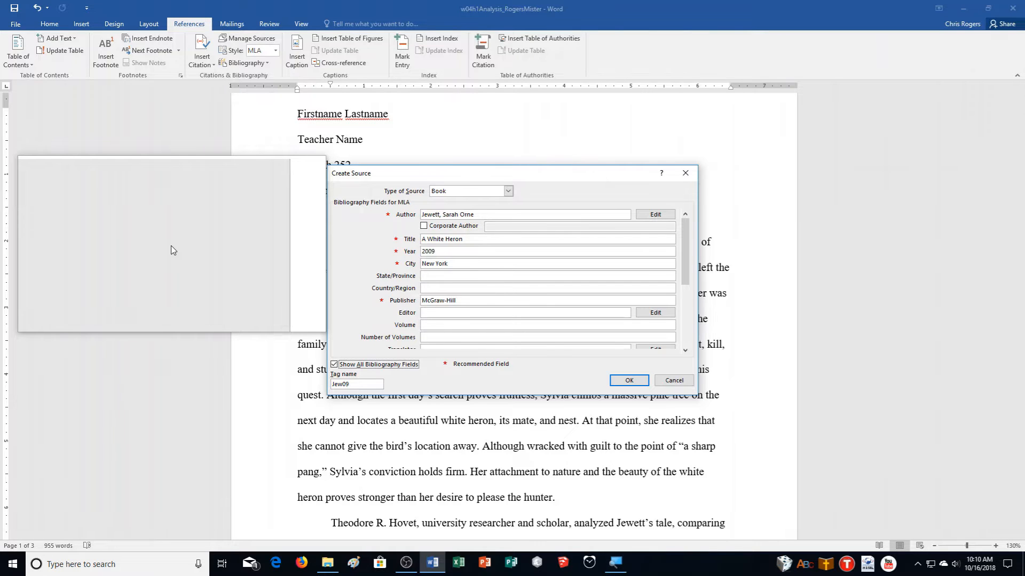
# - Add George Perkins and Barbara Perkins as the source's two editors
pyautogui.click(447, 314)
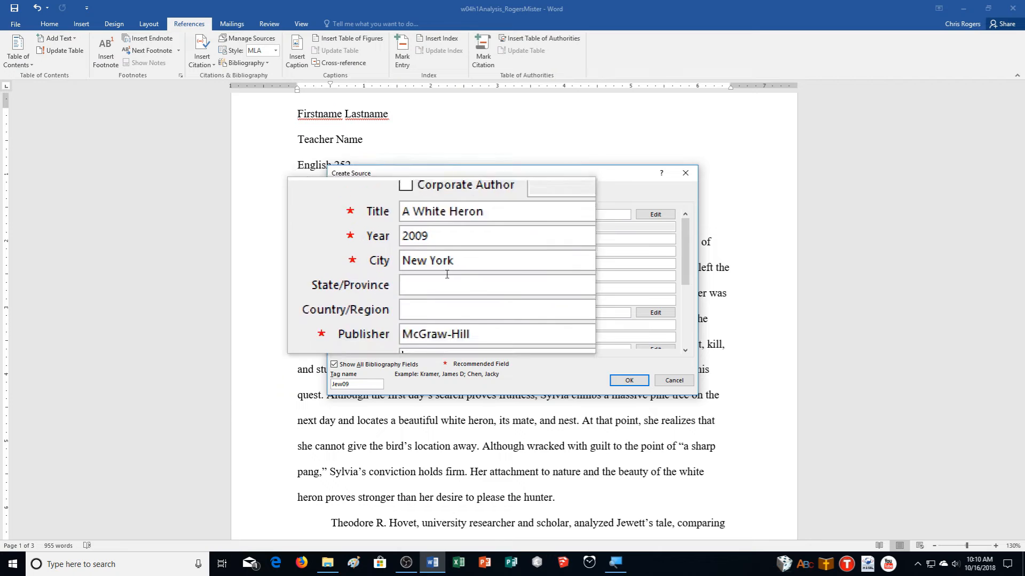
pyautogui.write('Perkins, George')
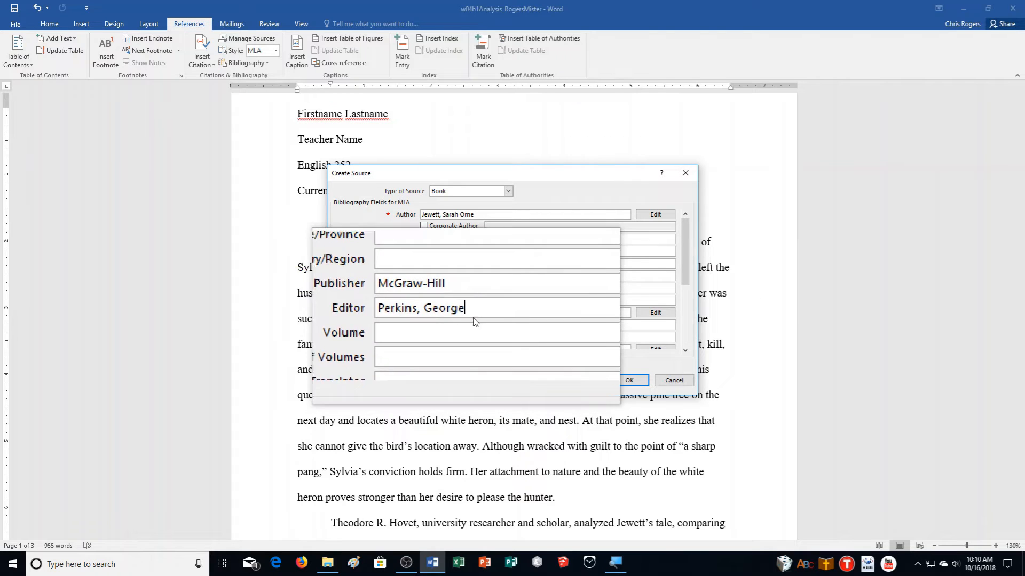
pyautogui.click(655, 312)
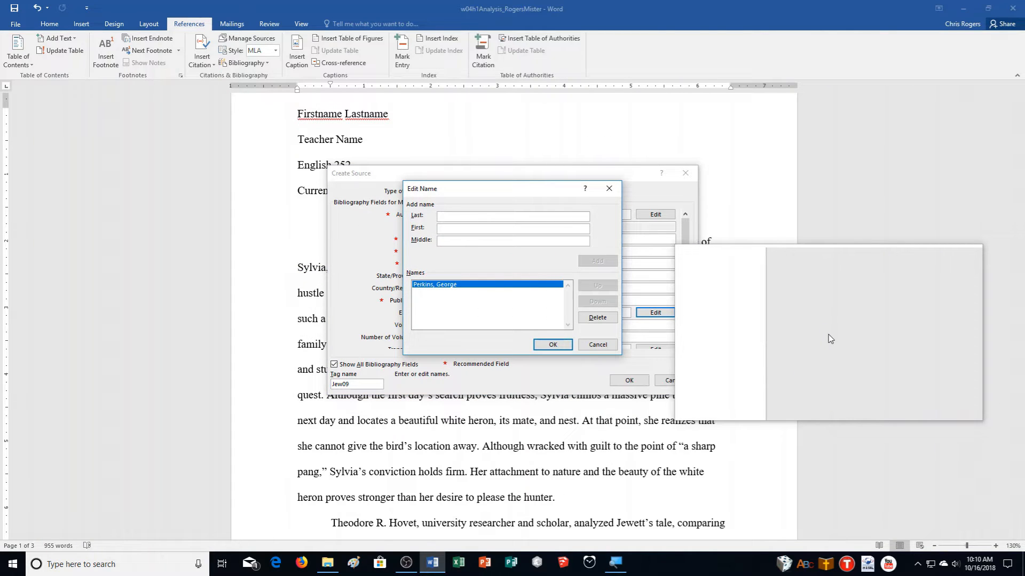
pyautogui.write('Perks')
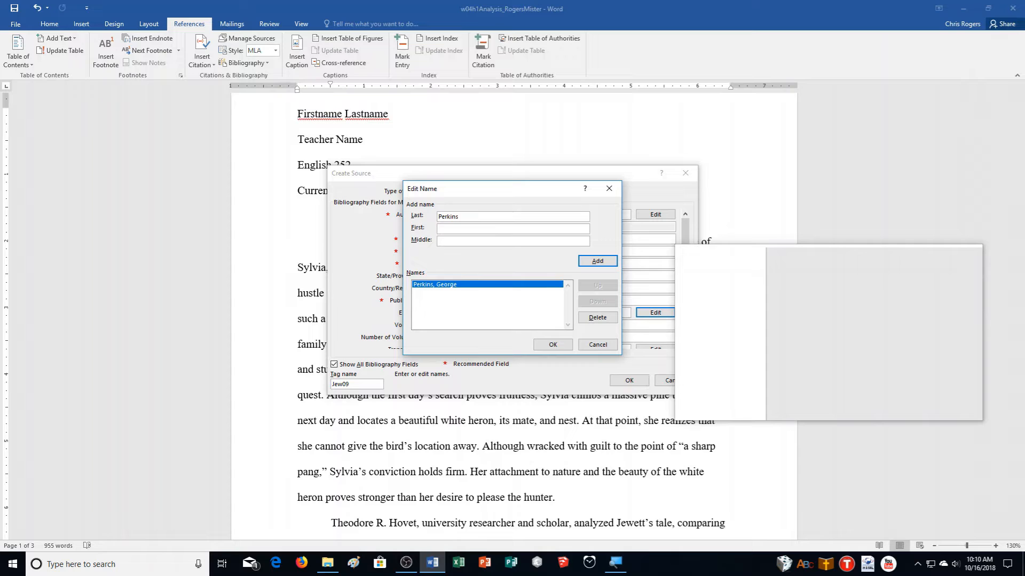
pyautogui.write('Barbara')
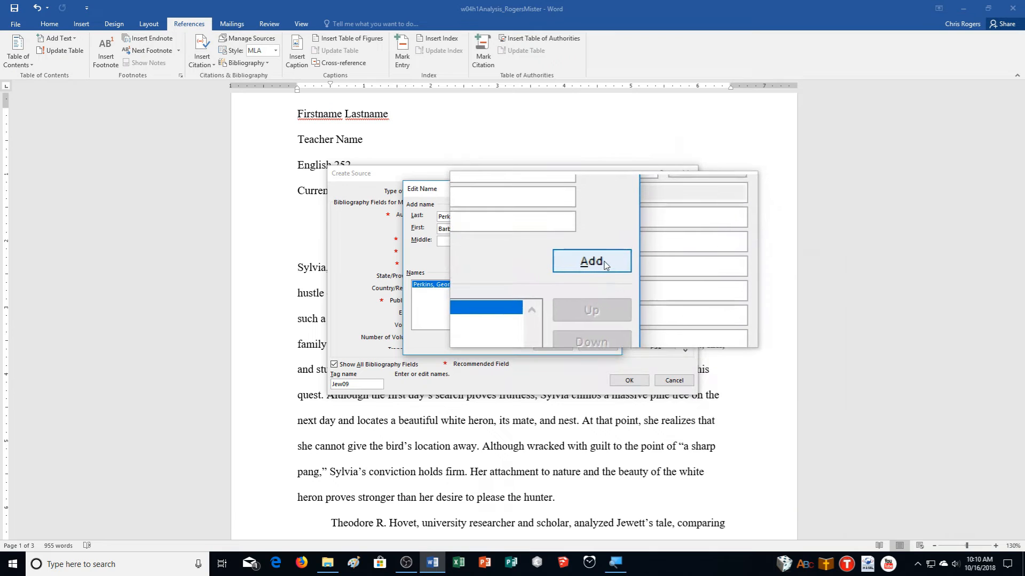
pyautogui.click(603, 261)
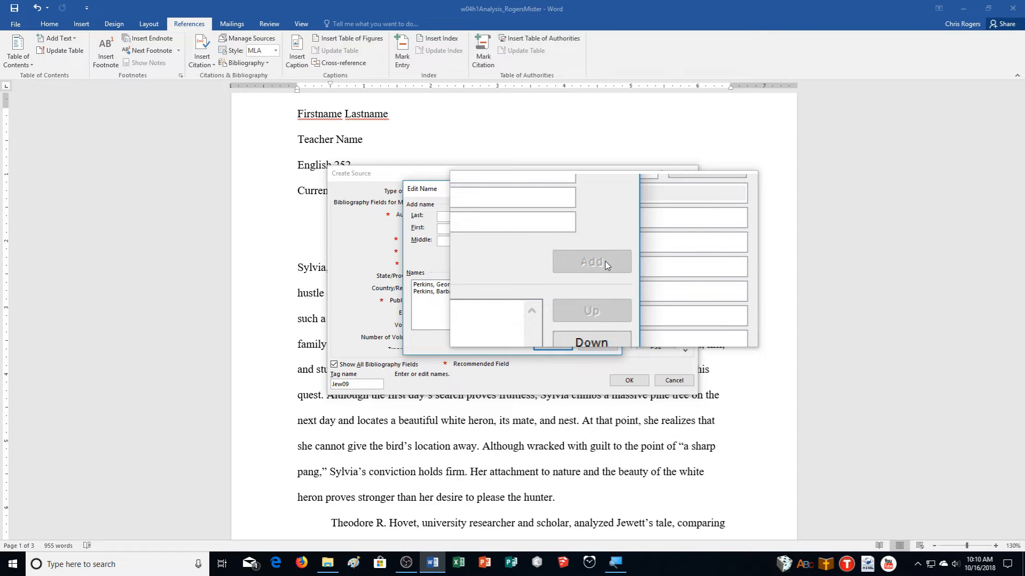
pyautogui.click(555, 345)
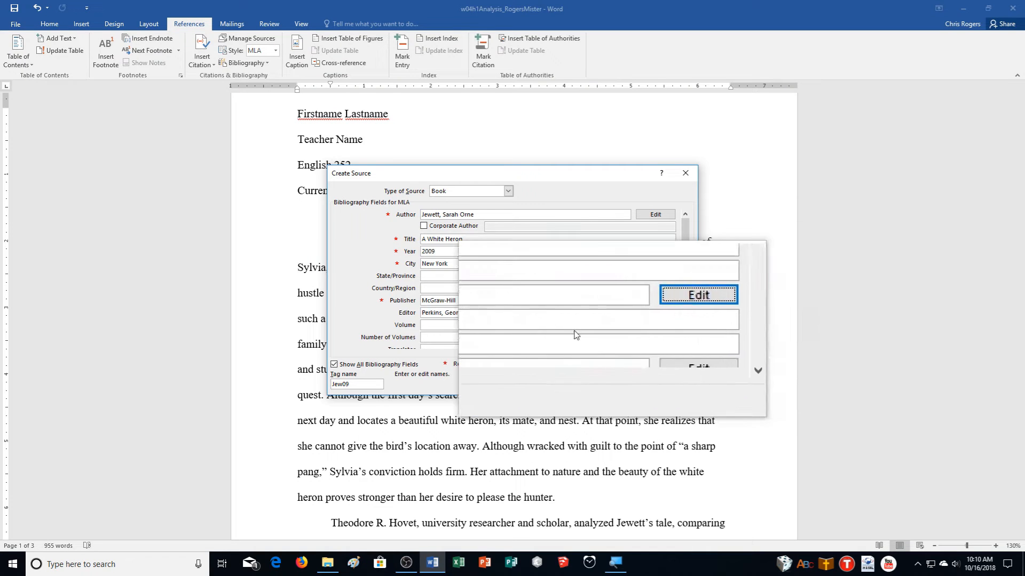
pyautogui.click(439, 327)
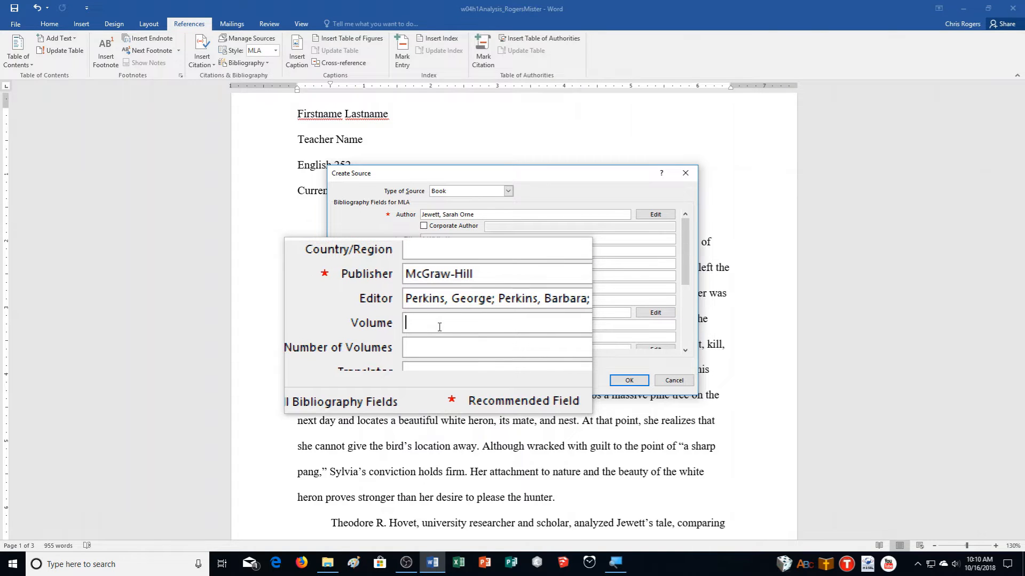
# - Set the volume to 2 and save the source, inserting (Jewett) after the first quotation
pyautogui.write('2')
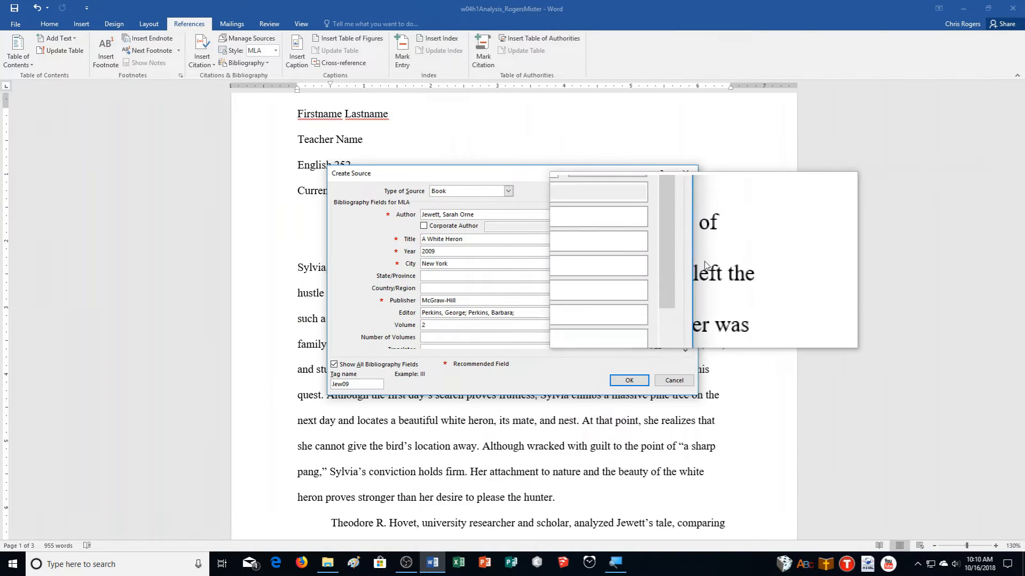
pyautogui.moveTo(688, 271); pyautogui.dragTo(689, 335)
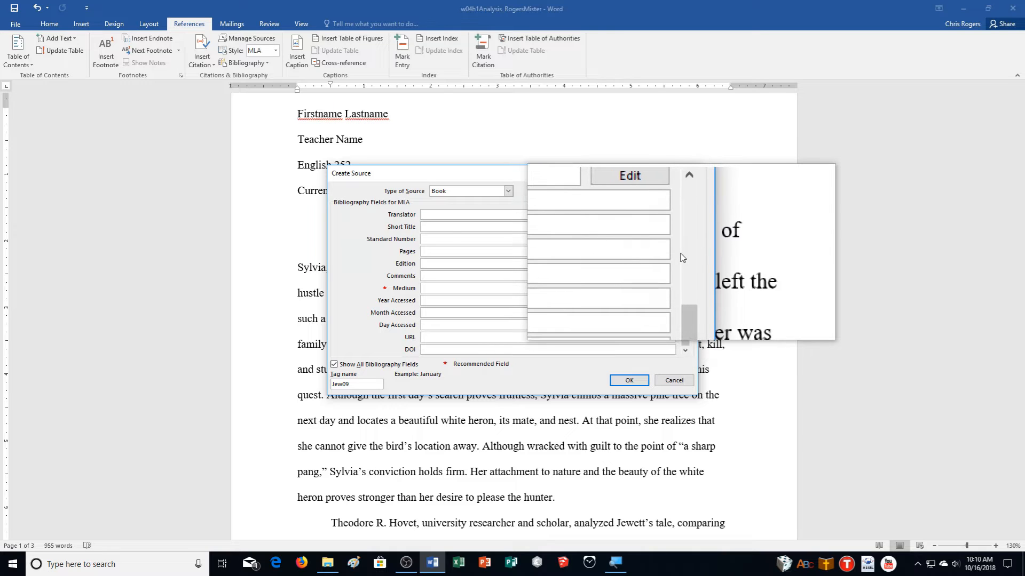
pyautogui.click(683, 256)
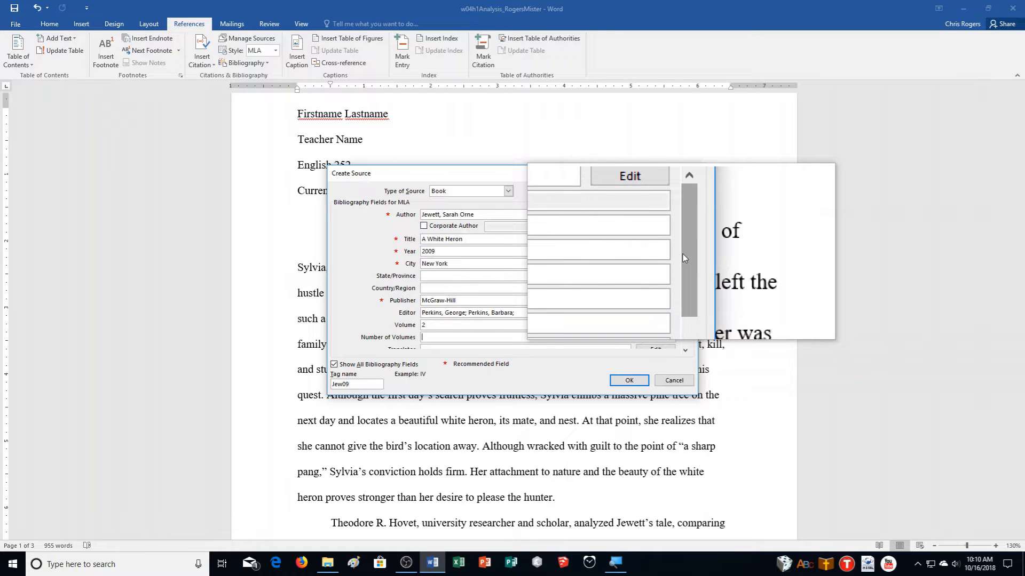
pyautogui.click(683, 254)
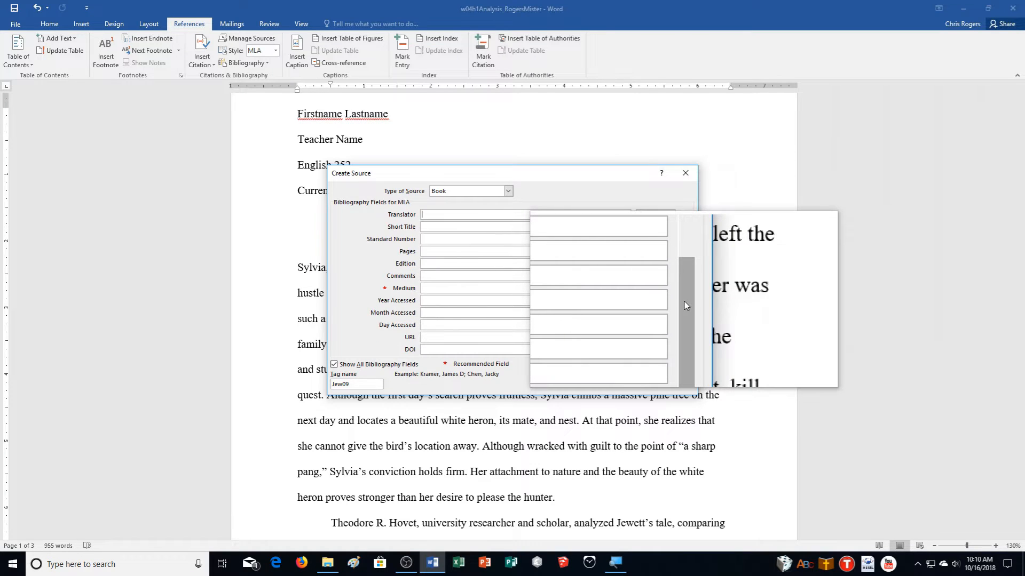
pyautogui.click(684, 257)
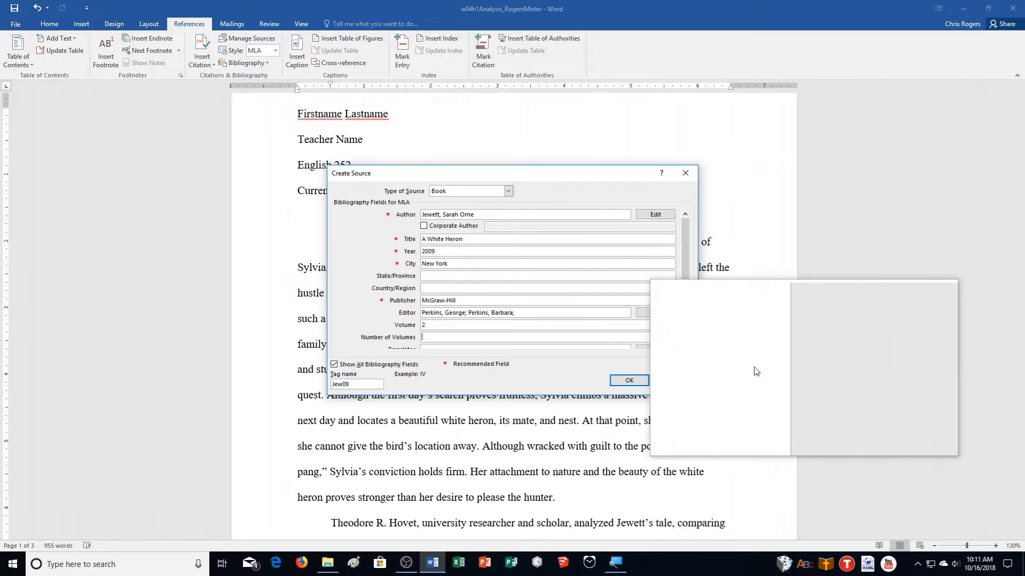
pyautogui.click(627, 387)
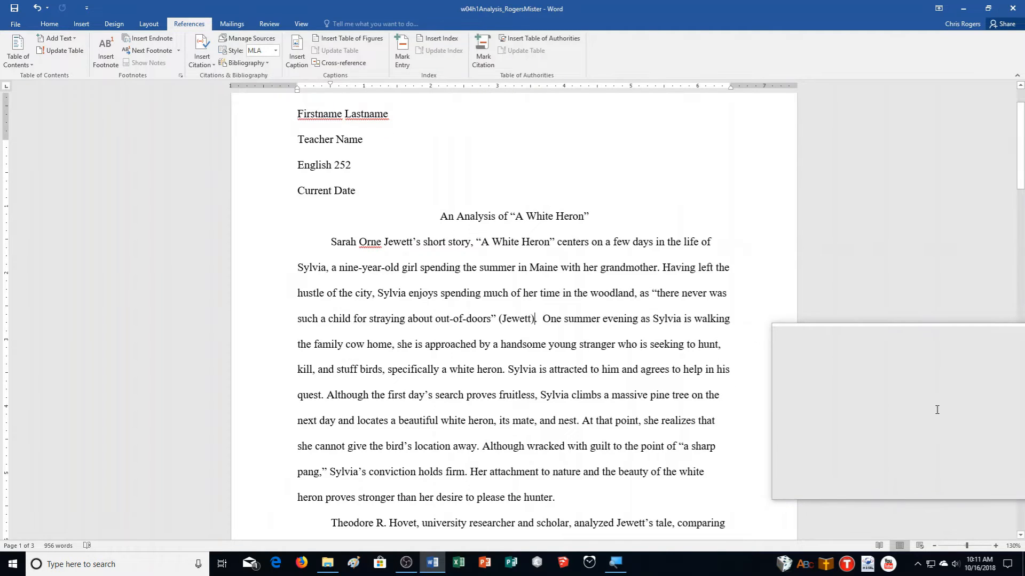
pyautogui.scroll(1, 936, 409)
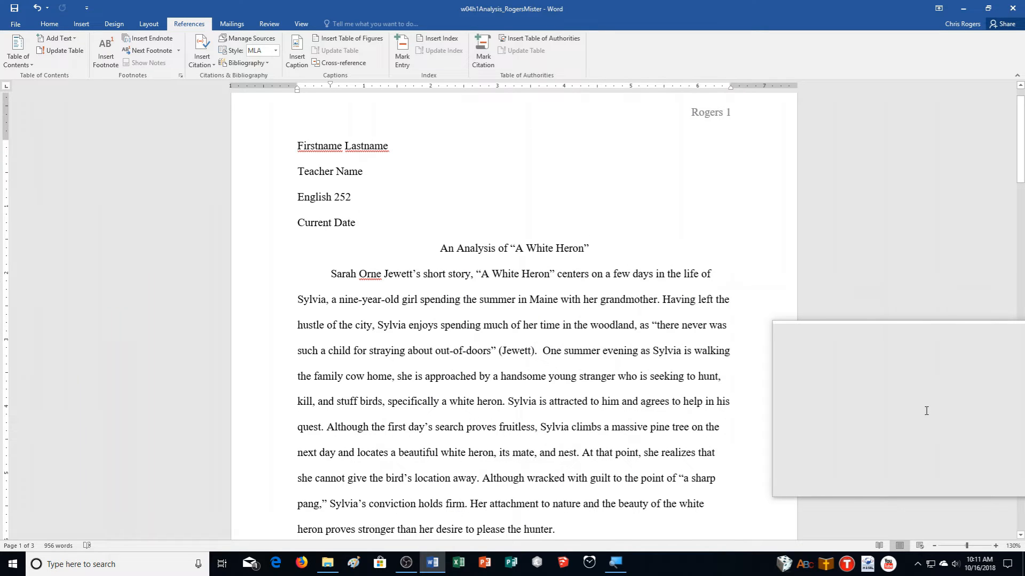
pyautogui.scroll(-3, 926, 411)
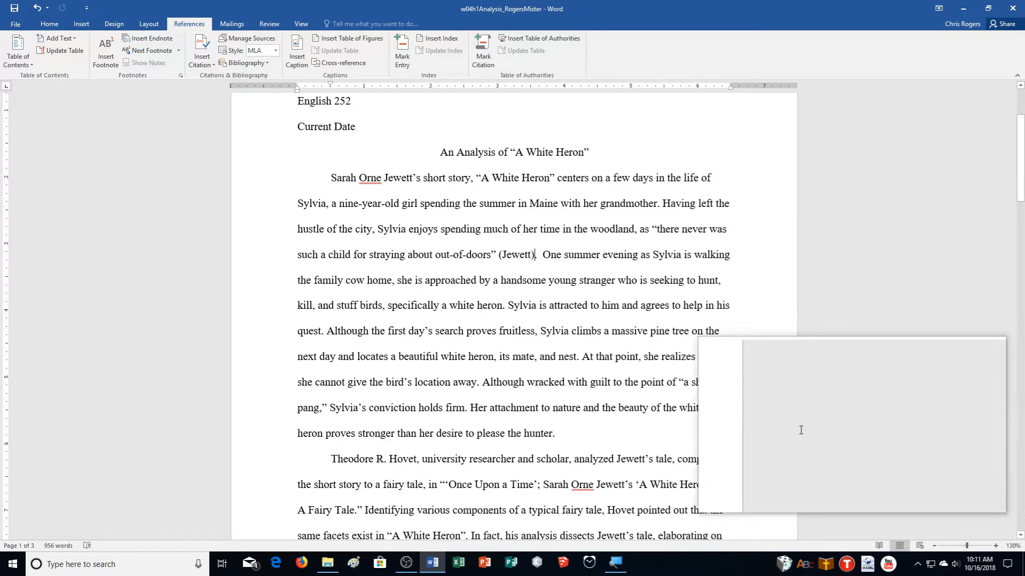
pyautogui.click(462, 407)
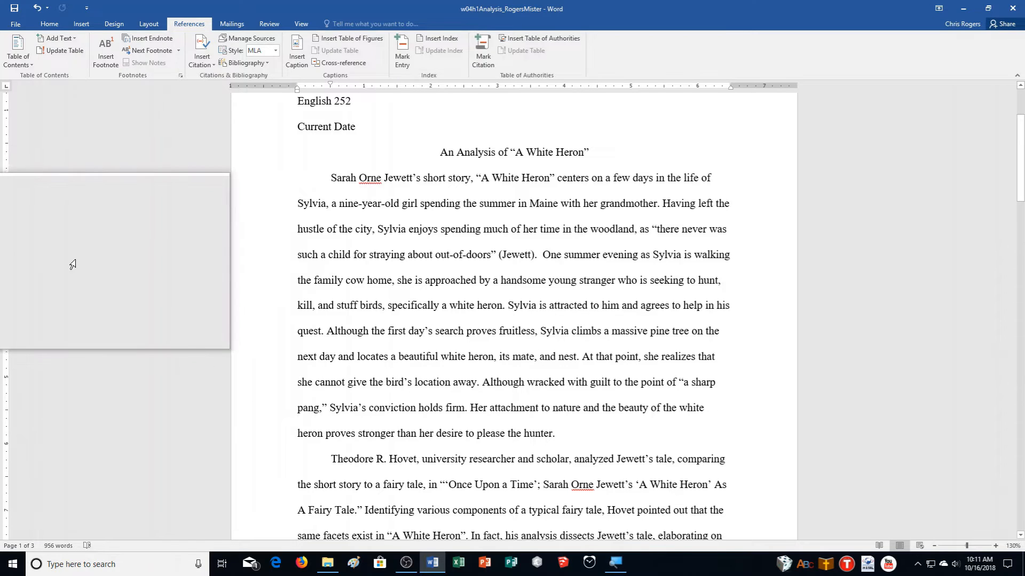
# - Cite the Jewett, Sarah Orne source after 'holds firm' in the first paragraph
pyautogui.click(200, 59)
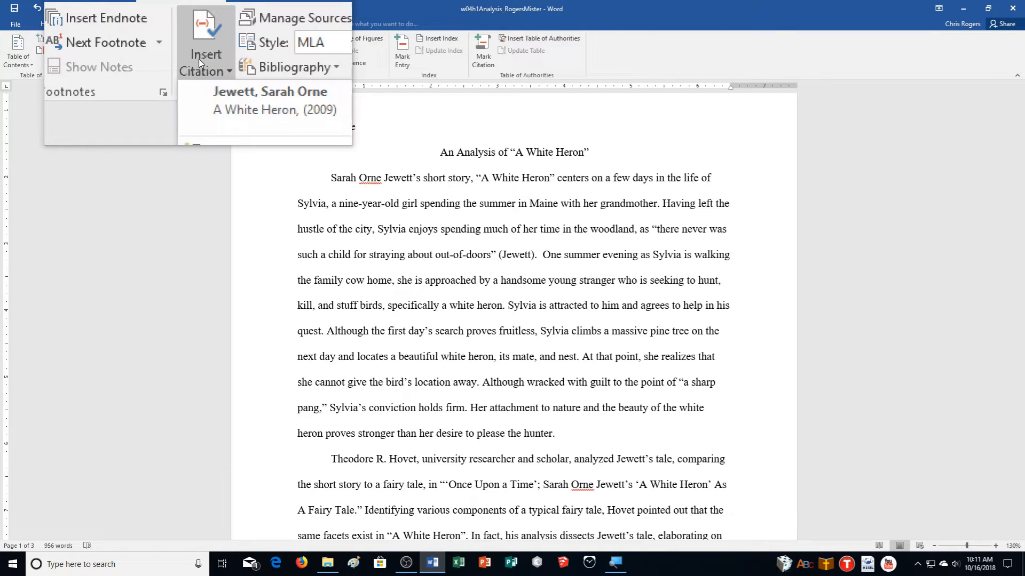
pyautogui.click(233, 87)
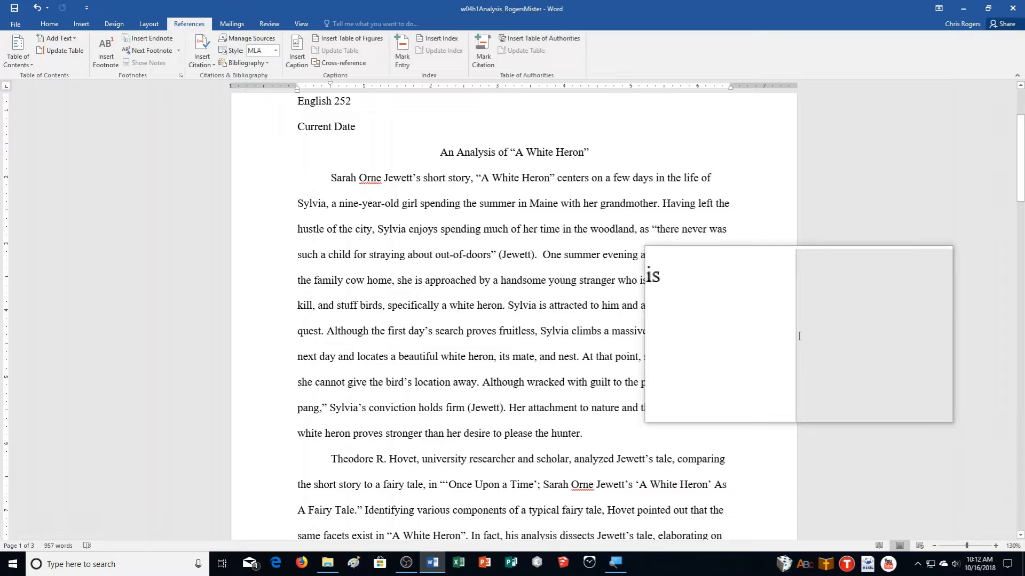
pyautogui.scroll(-10, 799, 336)
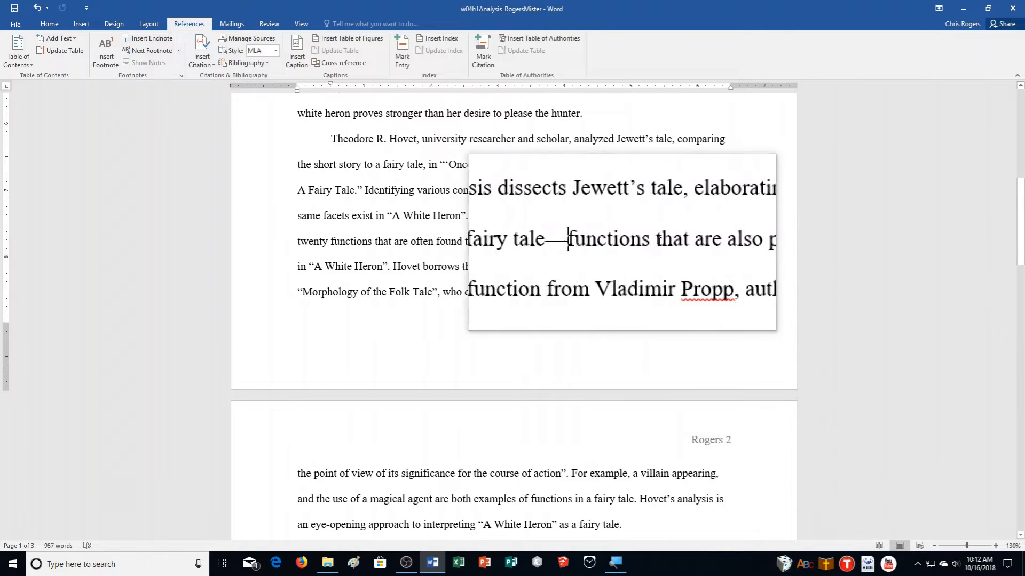
pyautogui.moveTo(622, 242); pyautogui.dragTo(735, 242)
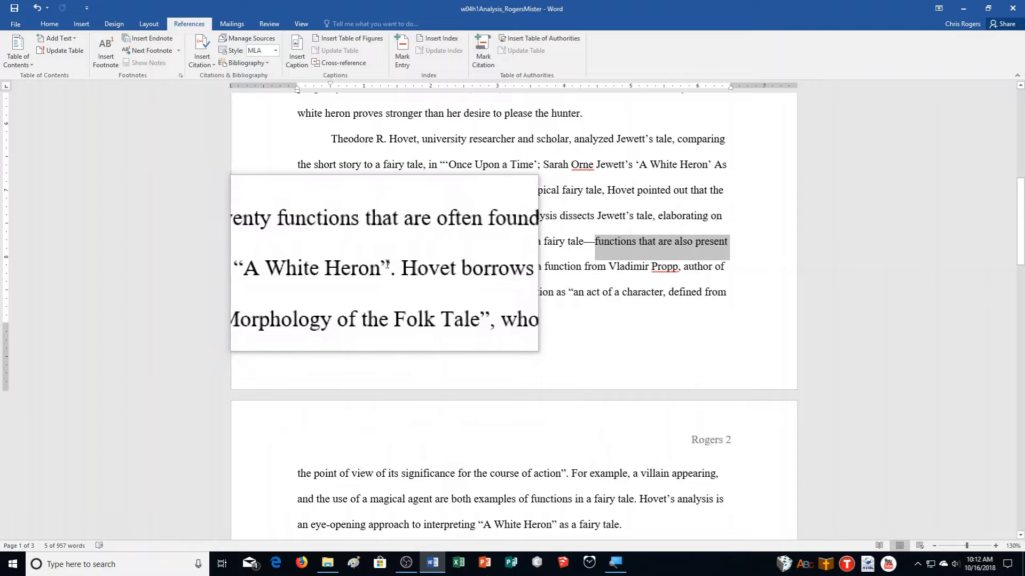
pyautogui.click(387, 267)
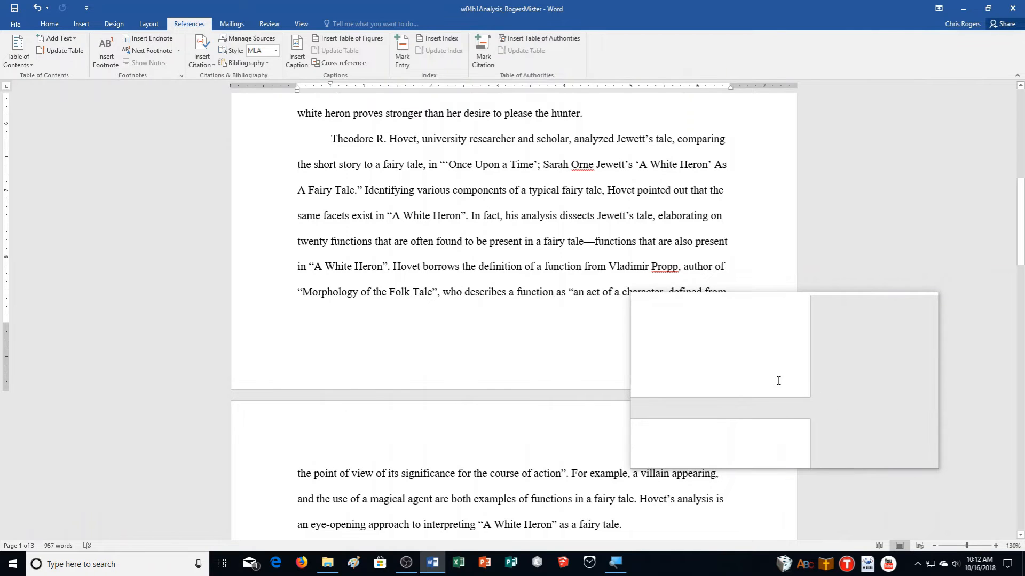
# - Start a new citation source with type Article in a Periodical
pyautogui.click(214, 62)
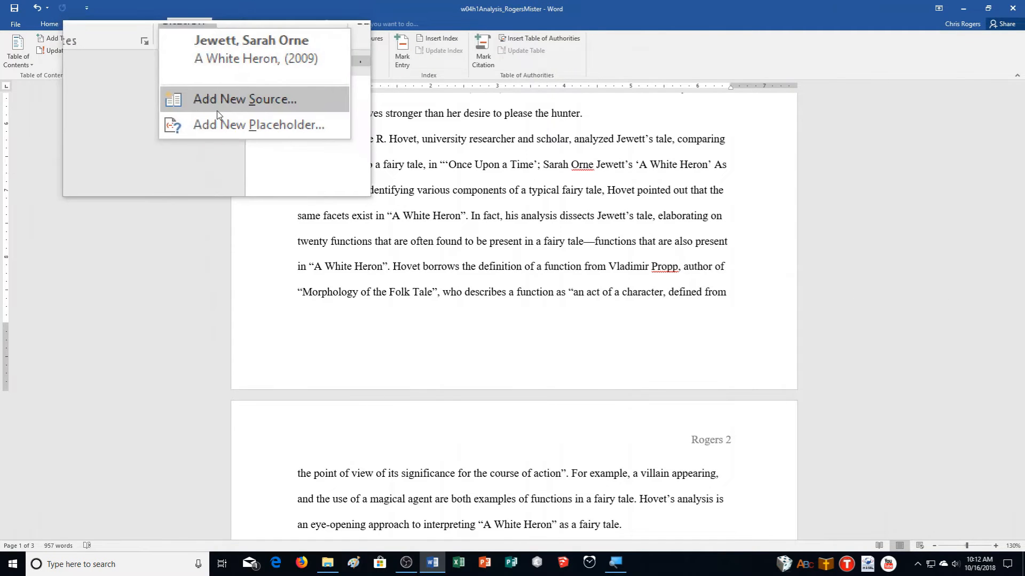
pyautogui.click(231, 103)
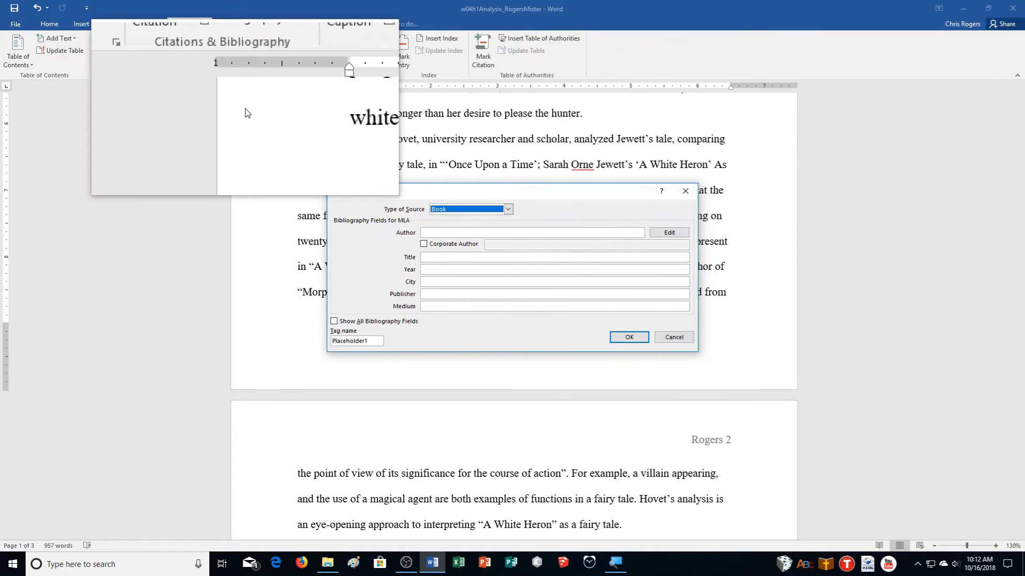
pyautogui.click(464, 210)
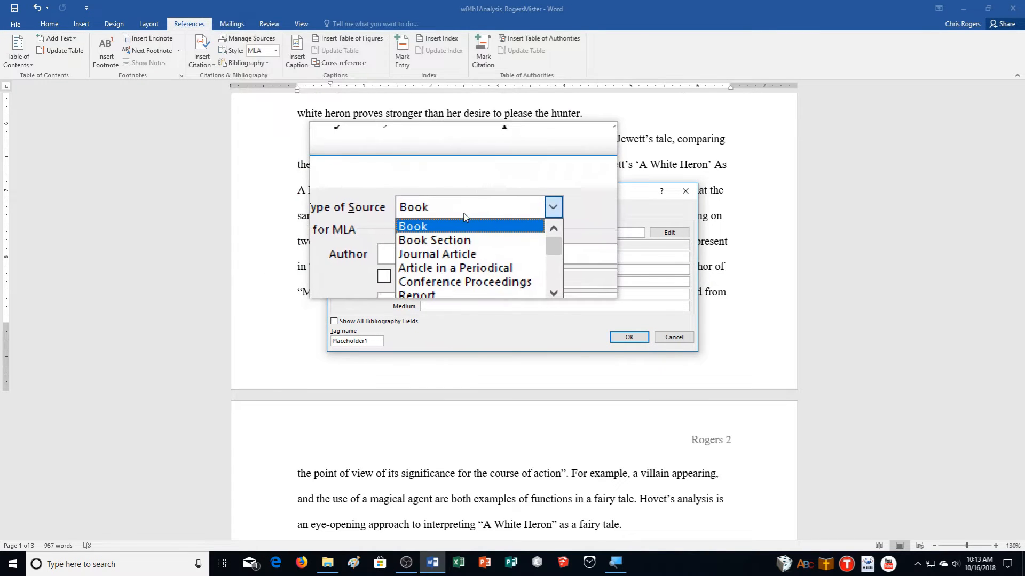
pyautogui.click(467, 238)
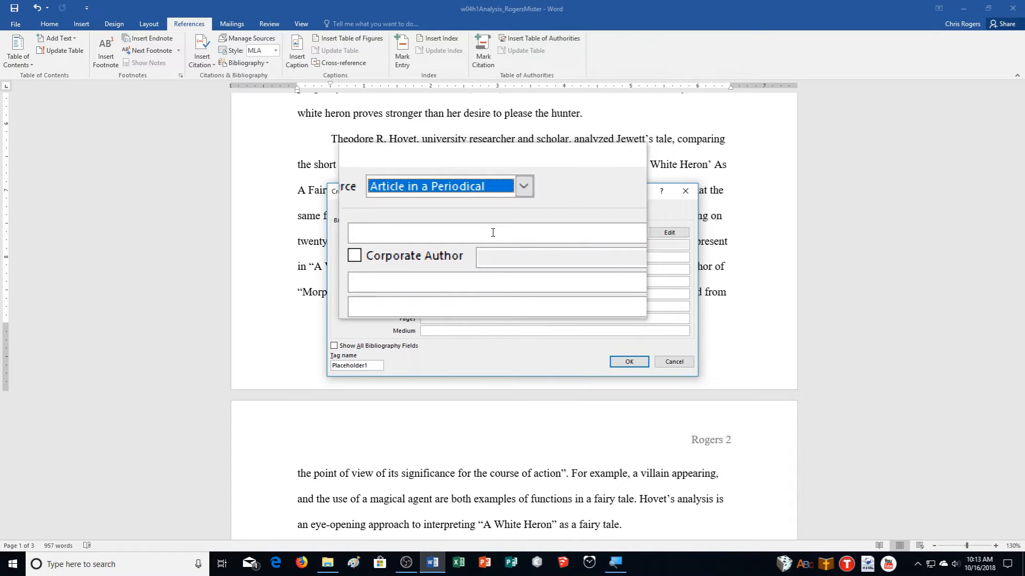
# - Enter author 'Hovet, Theodor' and a partial 'Once Upon a Time' title, inserting the (Hovet) citation
pyautogui.click(471, 232)
pyautogui.write('Hovet, Theod')
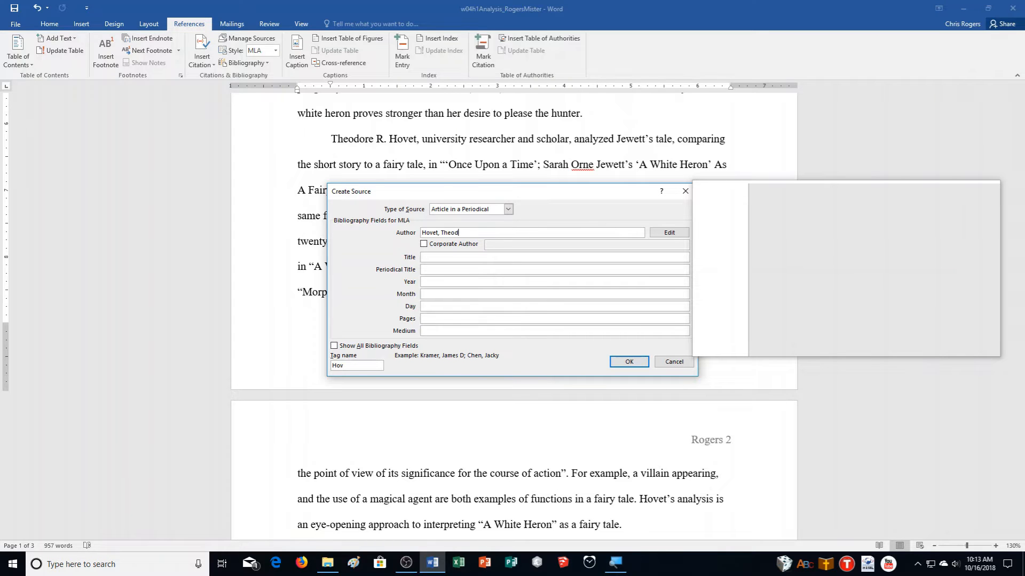
pyautogui.write('or')
pyautogui.press('Tab')
pyautogui.press('Tab')
pyautogui.press('Tab')
pyautogui.write('Open')
pyautogui.press('BackSpace')
pyautogui.press('BackSpace')
pyautogui.write("nce Upon a Time: Sarah Orne Jewett's")
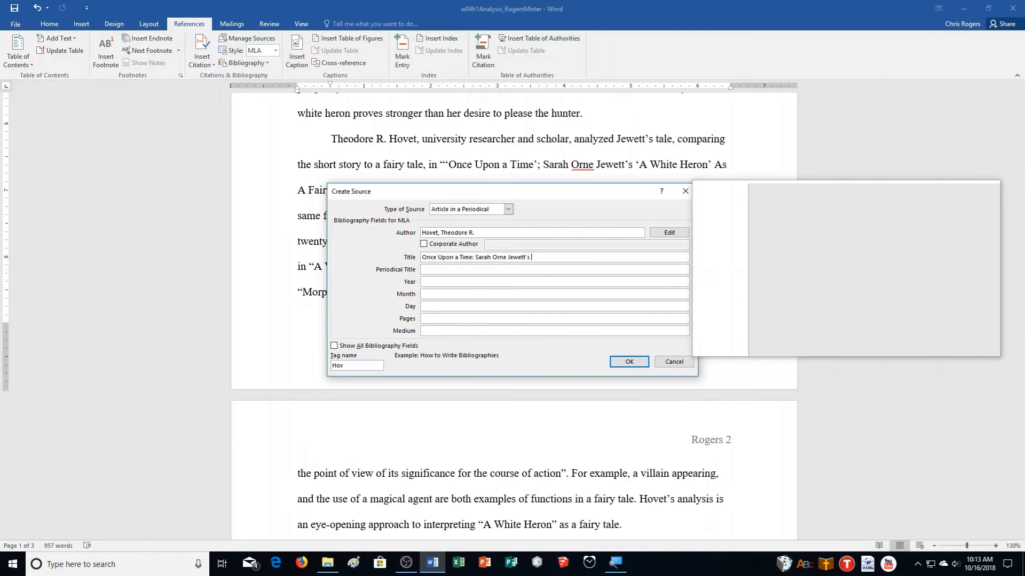
pyautogui.press('Return')
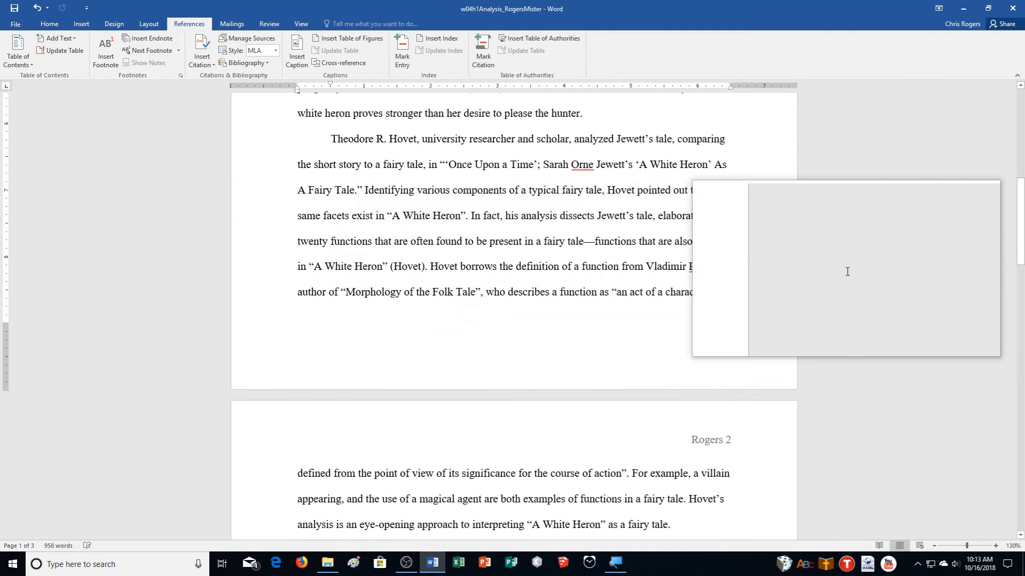
# - Undo the (Hovet) citation that was just inserted
pyautogui.hotkey('ctrl', 'z')
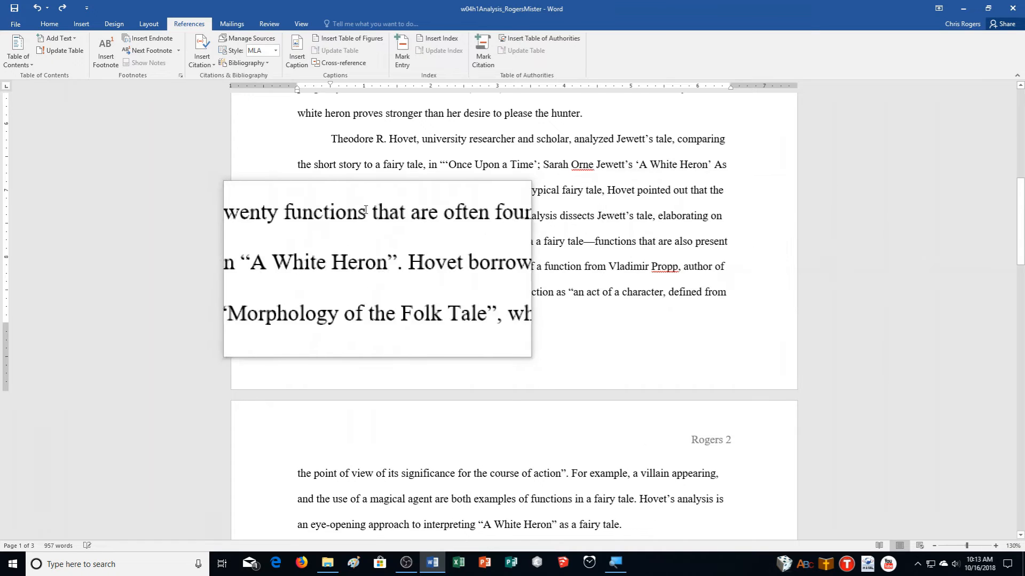
pyautogui.click(201, 56)
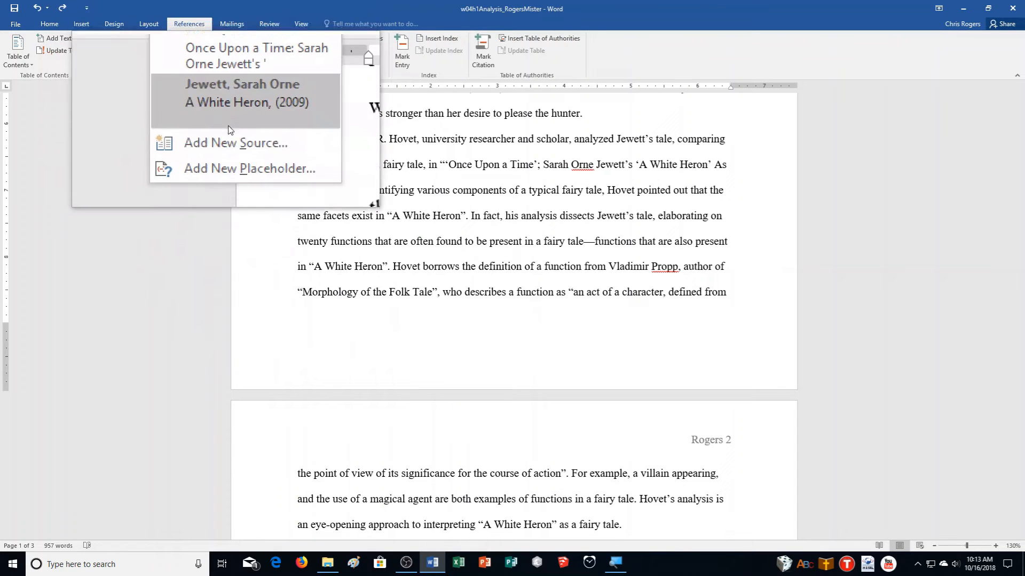
pyautogui.rightClick(226, 84)
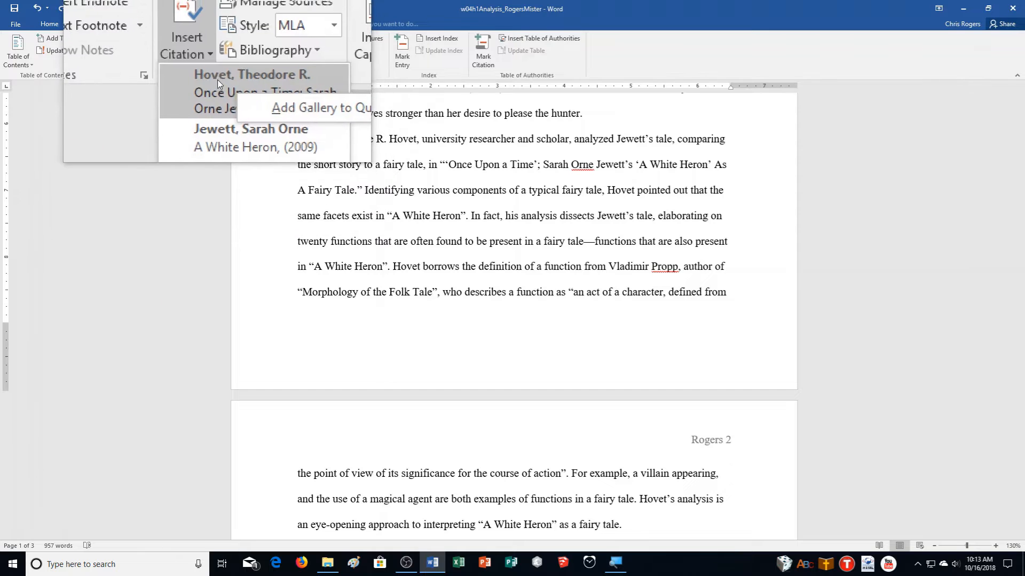
pyautogui.click(292, 80)
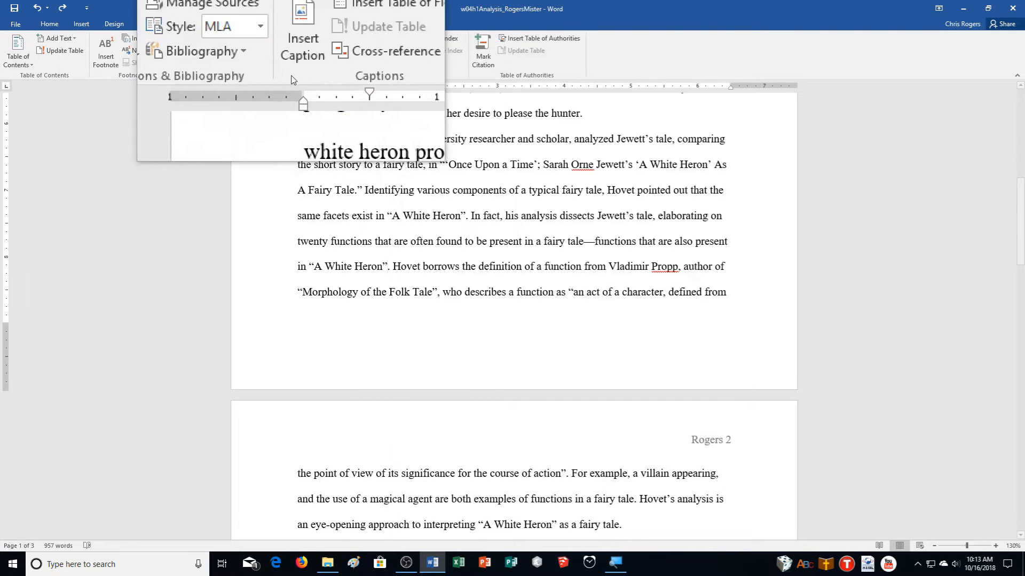
# - Delete the Hovet source from Source Manager's Current List, then begin adding a new source
pyautogui.click(195, 58)
pyautogui.rightClick(211, 87)
pyautogui.click(250, 40)
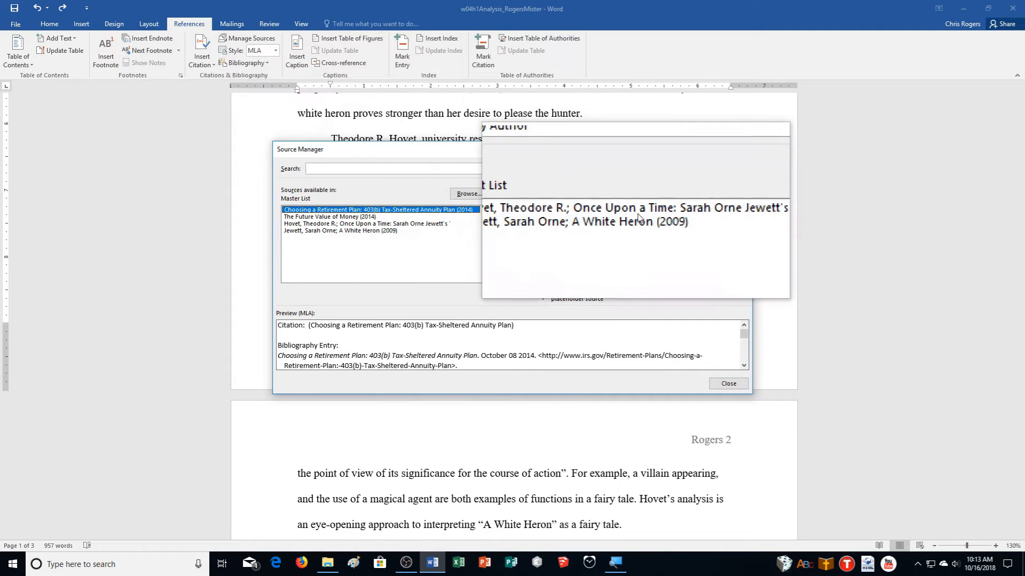
pyautogui.click(587, 210)
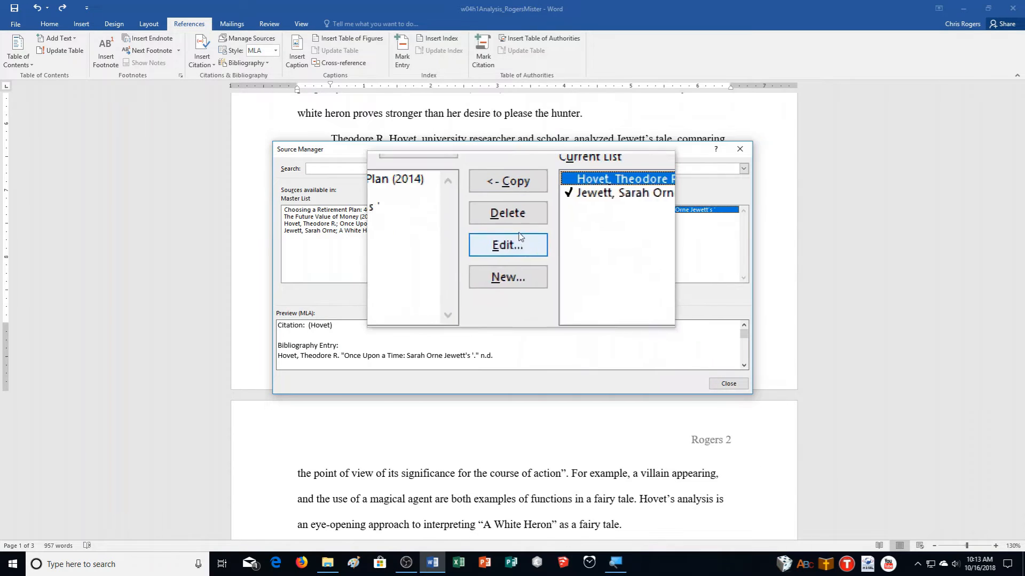
pyautogui.click(515, 229)
pyautogui.click(728, 383)
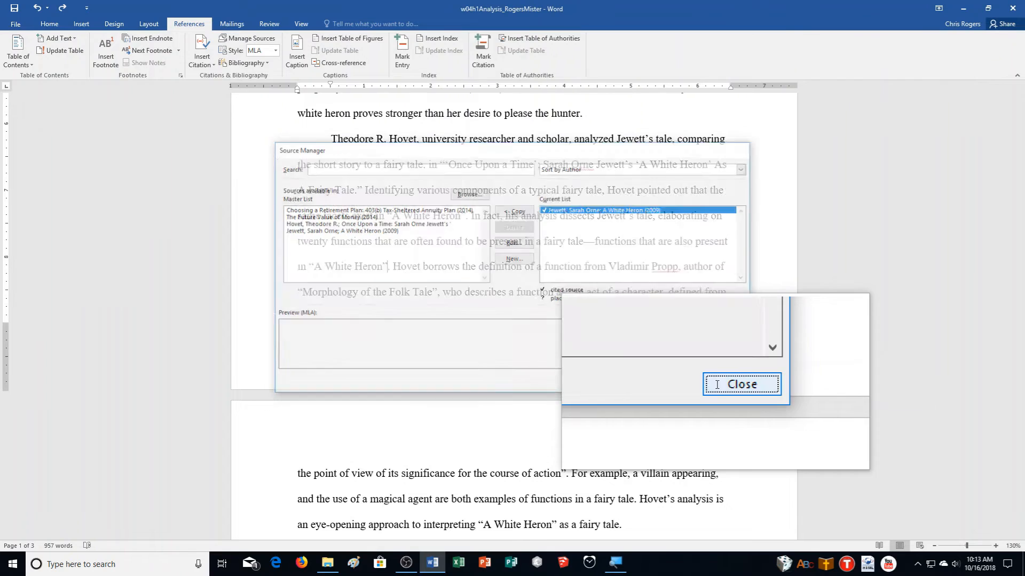
pyautogui.click(209, 65)
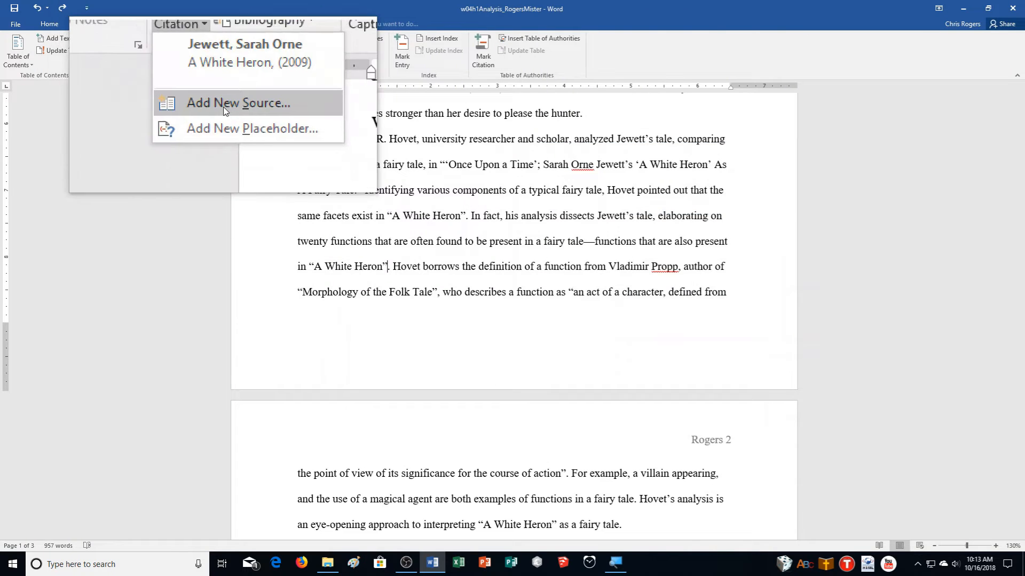
pyautogui.click(223, 109)
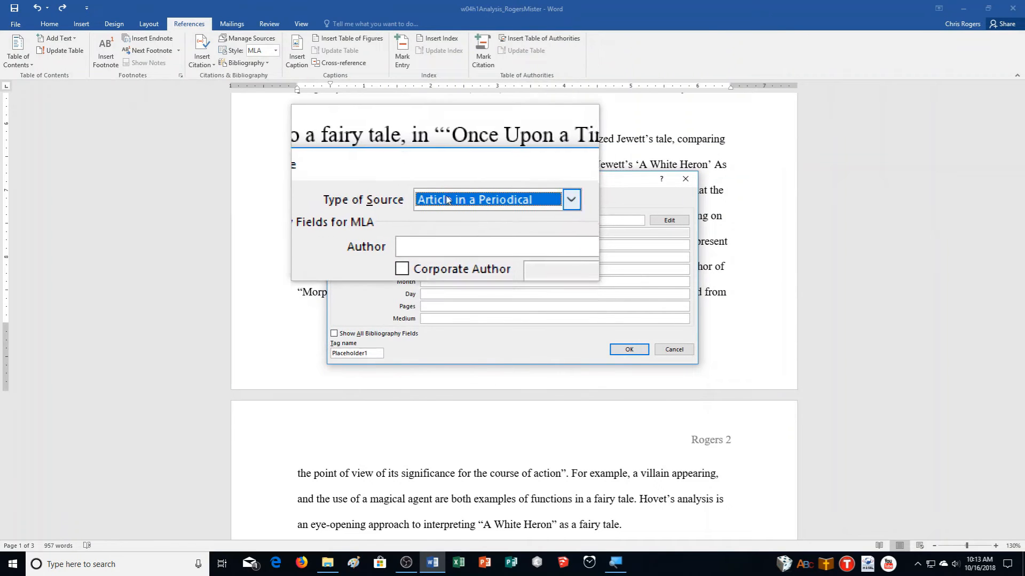
# - Enter author 'Hovet, Theodore R.' and title 'Once Upon a Time: Sarah Orne Jewett's 'A White Heron' as a Fairy Tale'
pyautogui.click(452, 221)
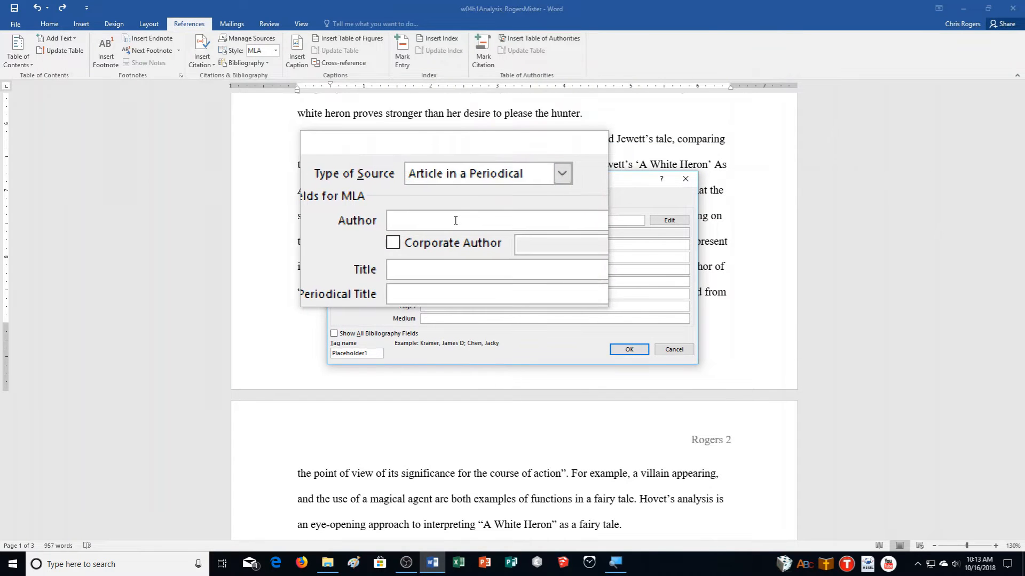
pyautogui.write('Hovet, Theodore R.')
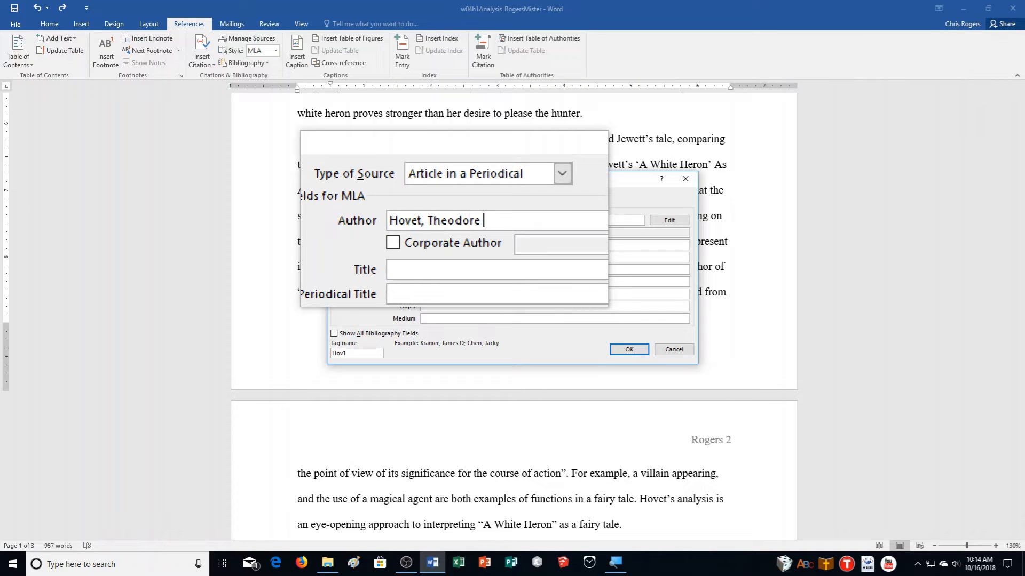
pyautogui.press('Tab')
pyautogui.press('Tab')
pyautogui.press('Tab')
pyautogui.write('On')
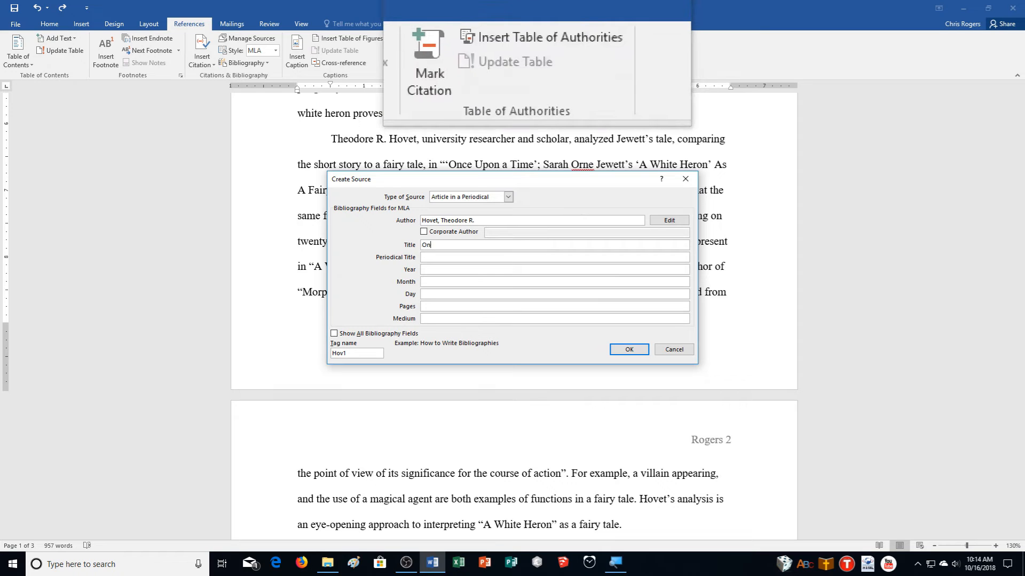
pyautogui.write("ce Upon a Time: Sarah Orne Jewett's 'A White Heron' as a ")
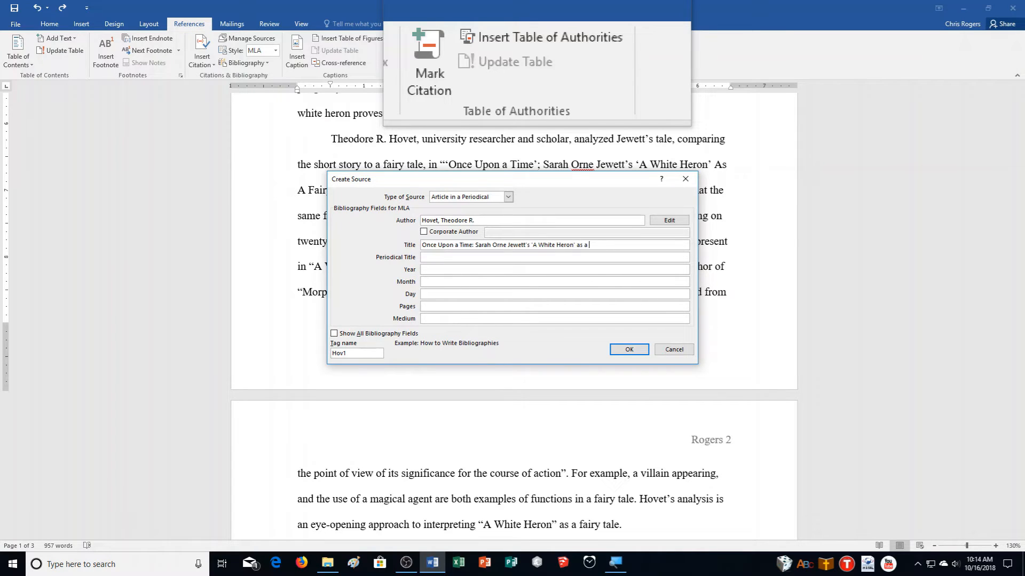
pyautogui.write('Fairy Tale')
# - Fill in periodical Studies in Short Fiction, year 2011, month Sept., and pages 63-68
pyautogui.press('Tab')
pyautogui.write('Studies in S')
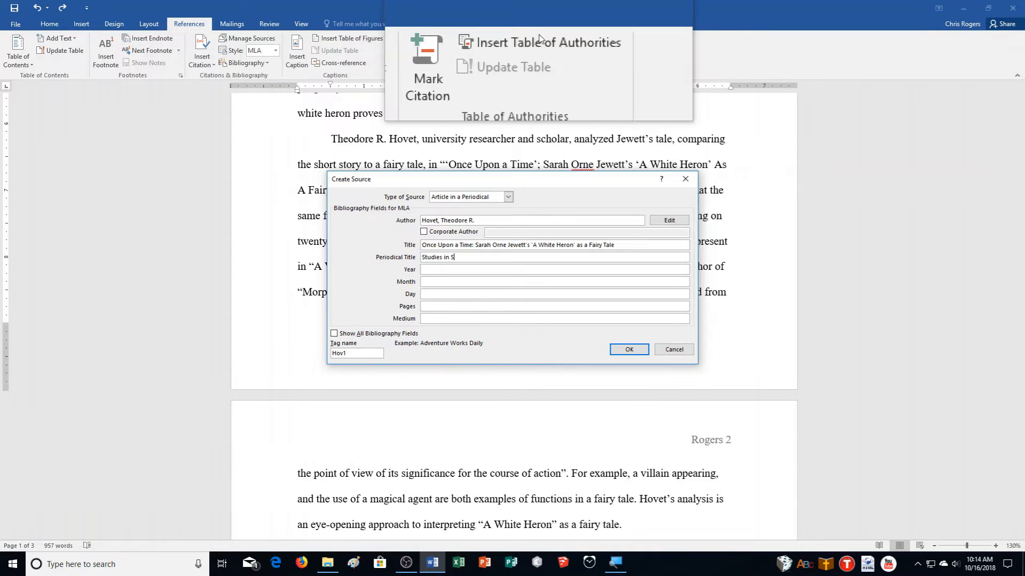
pyautogui.write('hort Fiction')
pyautogui.press('Tab')
pyautogui.write('201')
pyautogui.press('Tab')
pyautogui.write('Sept.')
pyautogui.press('Tab')
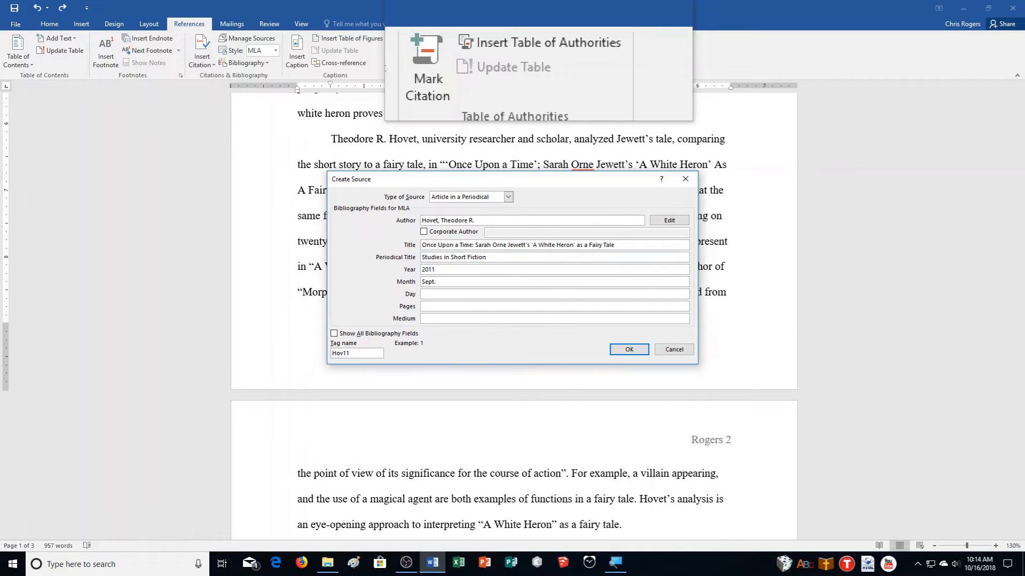
pyautogui.press('Tab')
pyautogui.write('63-68')
# - Show all bibliography fields, add volume 15 and issue 1, and insert the Hovet citation
pyautogui.click(360, 333)
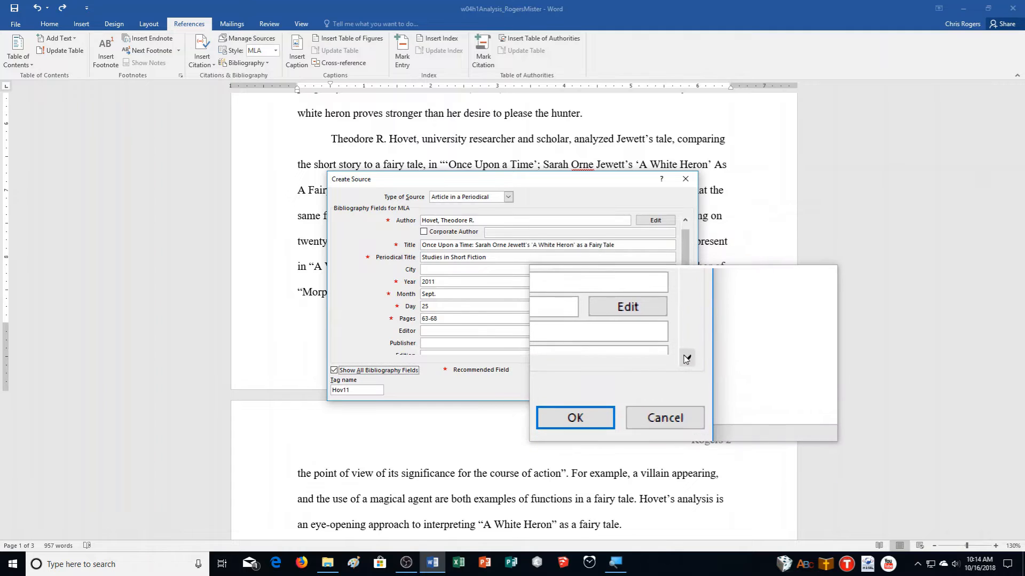
pyautogui.click(685, 352)
pyautogui.doubleClick(686, 356)
pyautogui.click(433, 331)
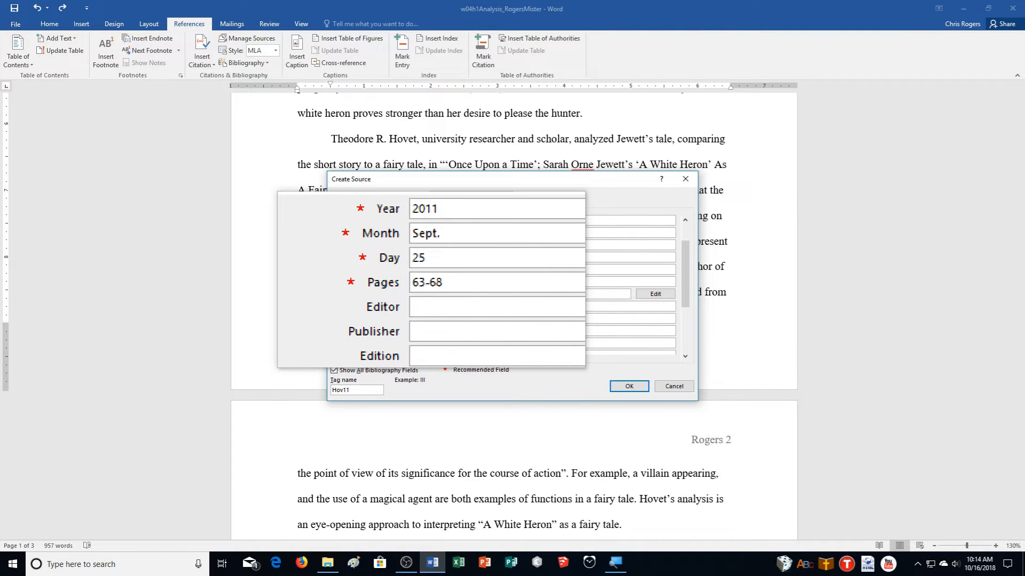
pyautogui.write('15')
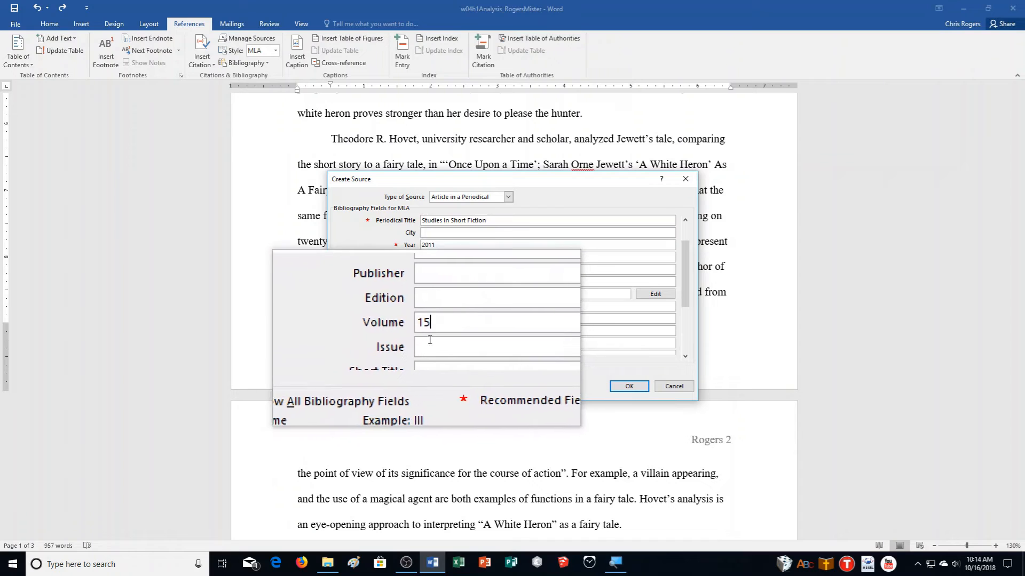
pyautogui.click(438, 342)
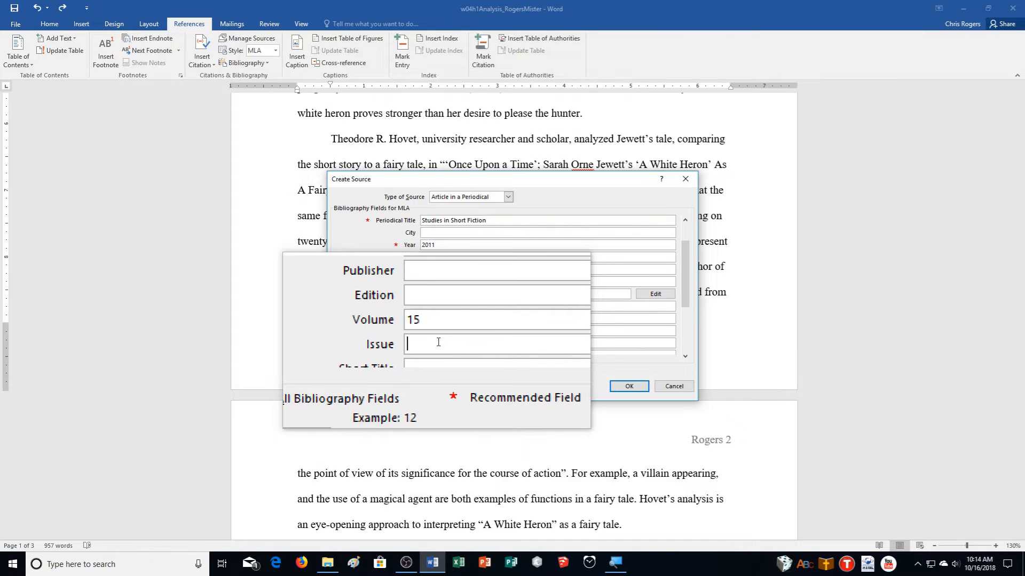
pyautogui.write('1')
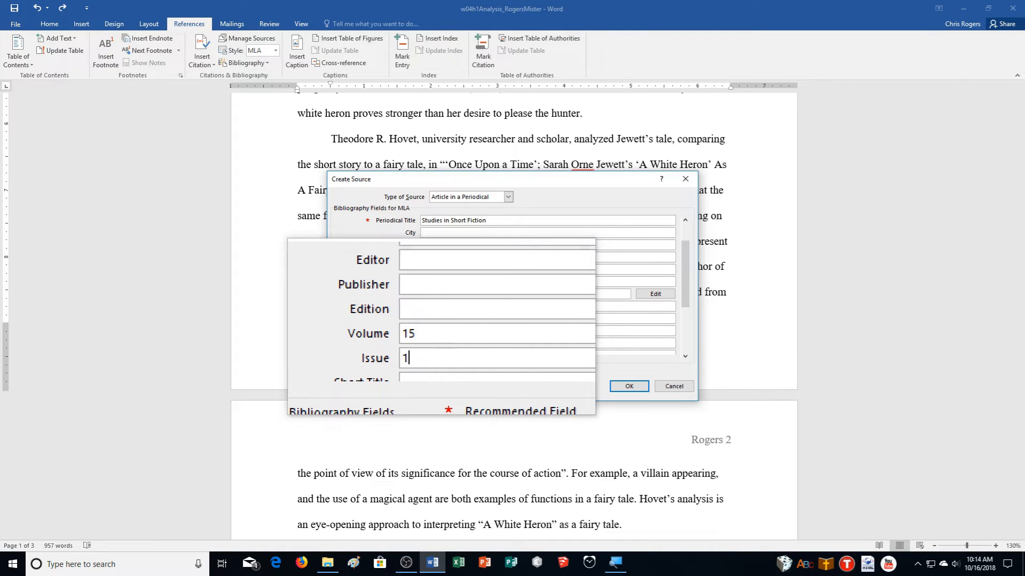
pyautogui.click(633, 385)
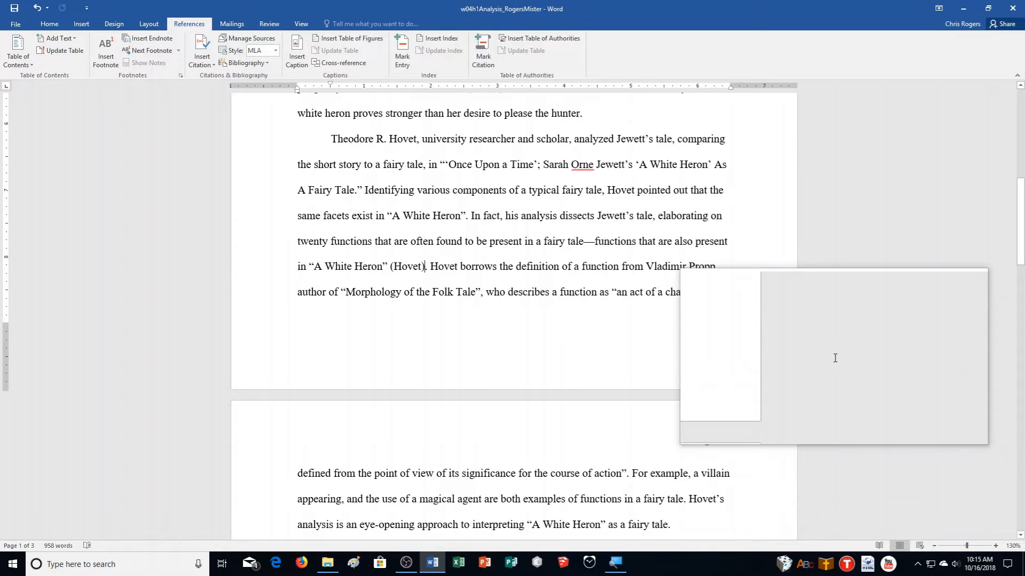
# - Edit the first Jewett citation to include page 532
pyautogui.scroll(5, 835, 358)
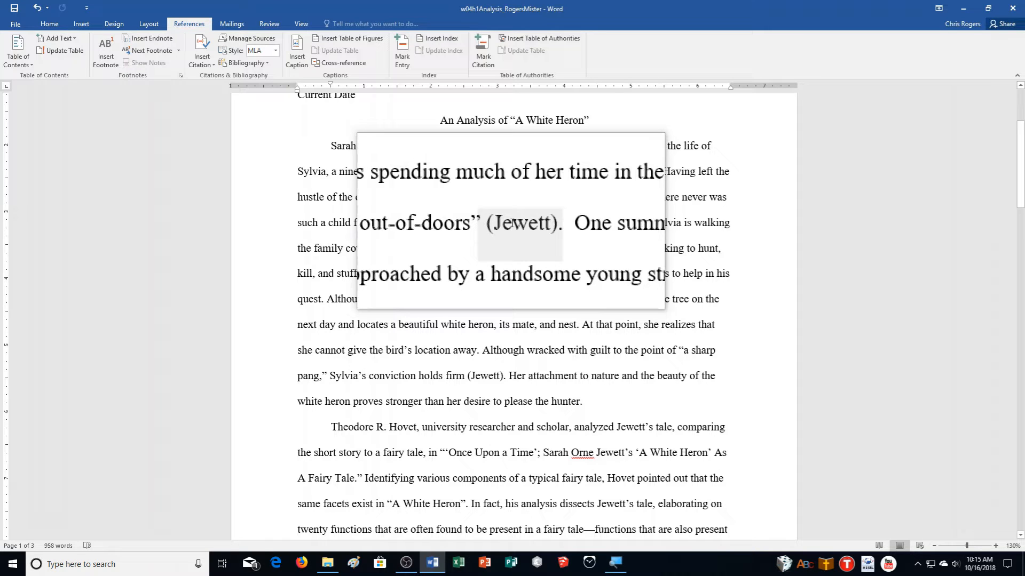
pyautogui.click(511, 223)
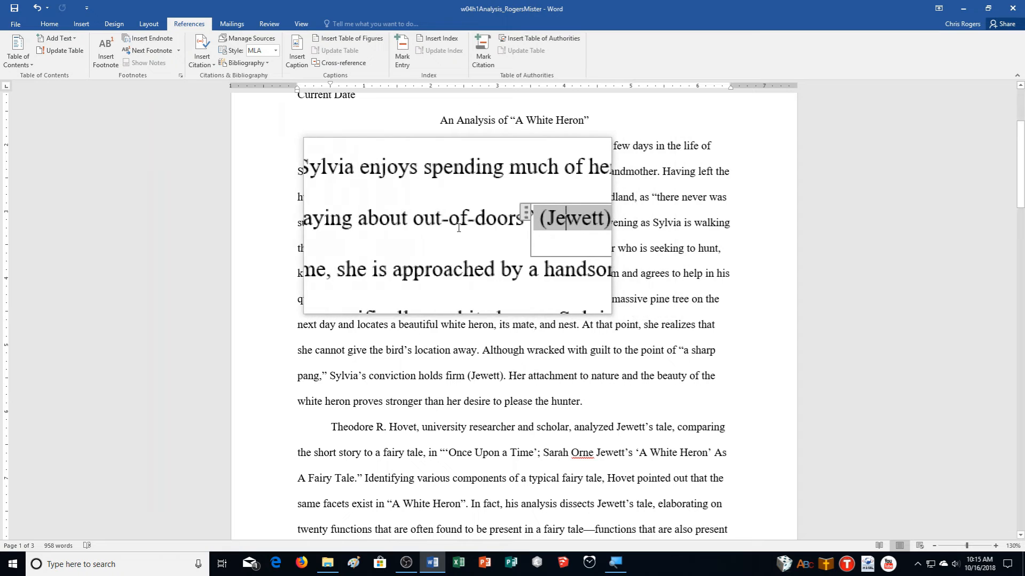
pyautogui.click(541, 235)
pyautogui.click(541, 233)
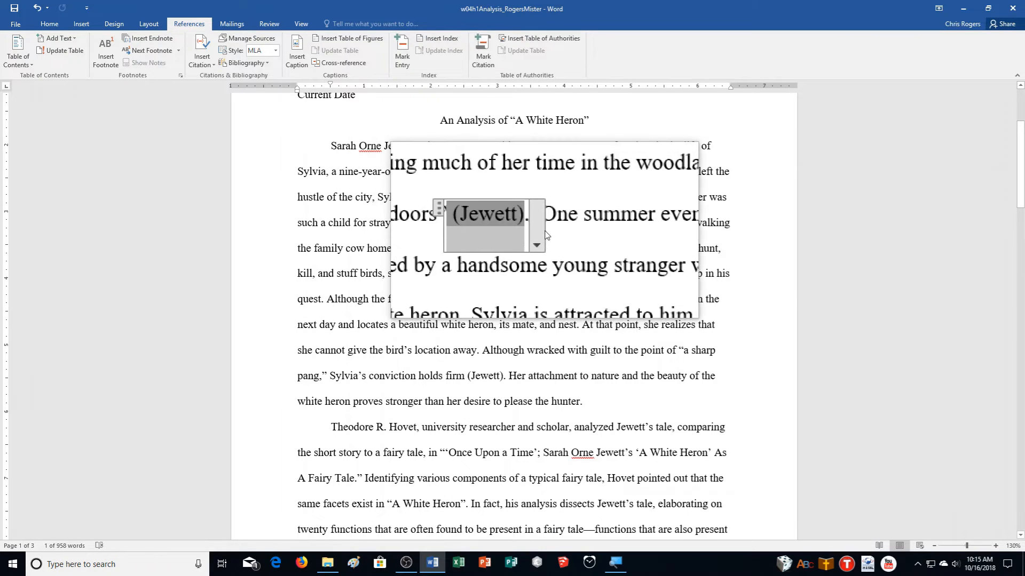
pyautogui.click(542, 238)
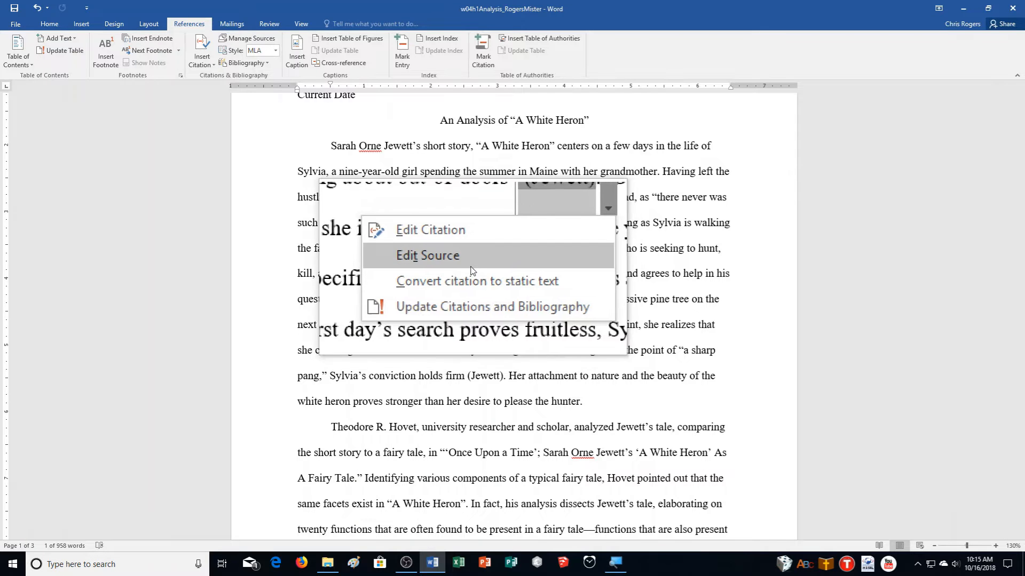
pyautogui.click(465, 241)
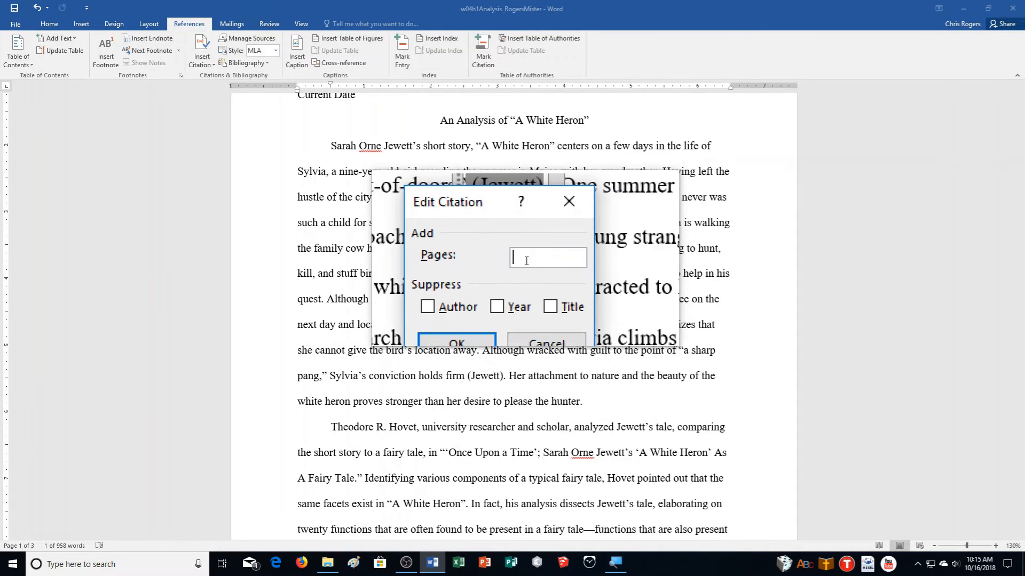
pyautogui.write('532')
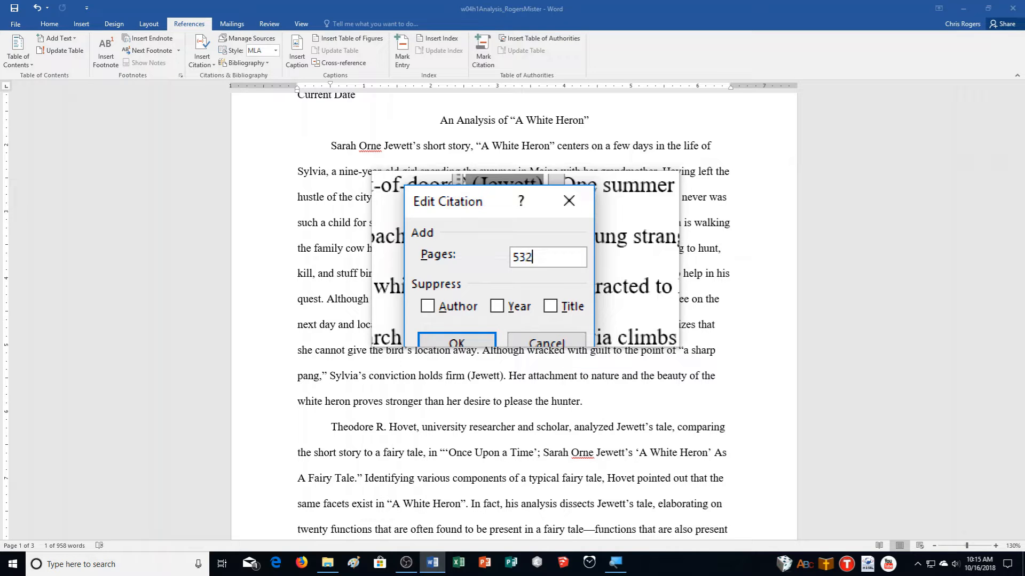
pyautogui.click(504, 301)
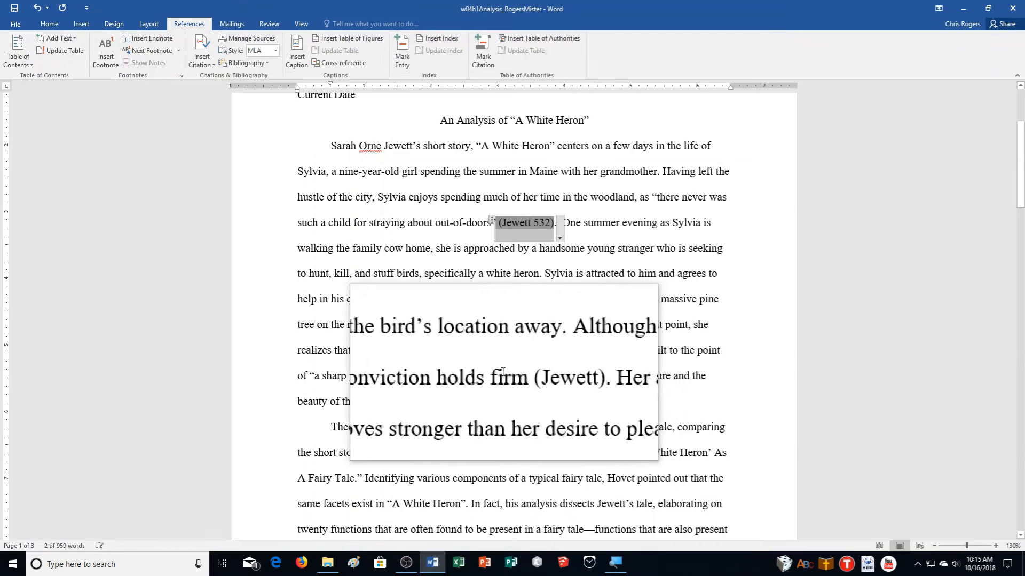
# - Edit the second Jewett citation to include page 537
pyautogui.click(532, 377)
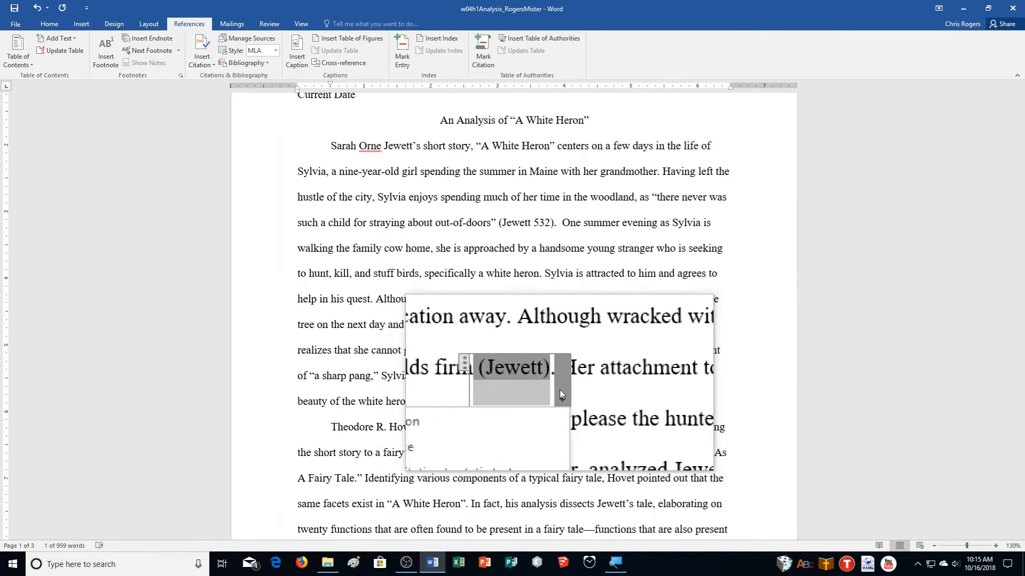
pyautogui.click(560, 394)
pyautogui.click(499, 409)
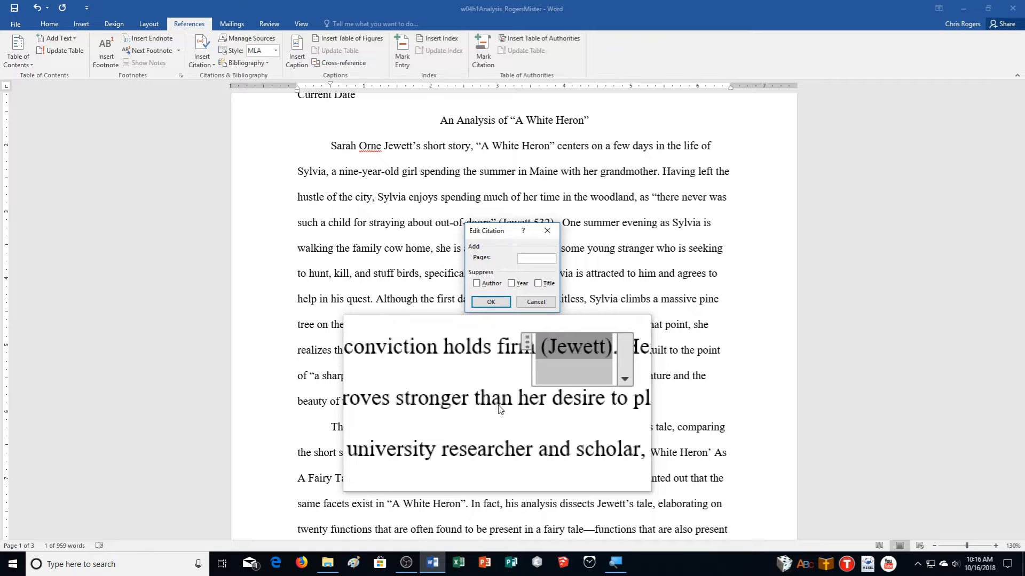
pyautogui.write('537')
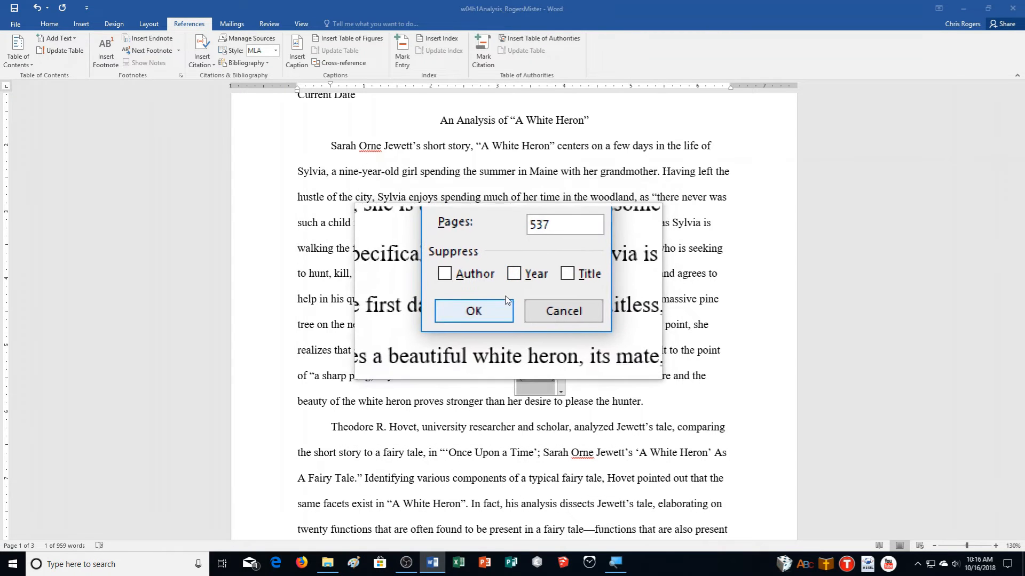
pyautogui.click(422, 309)
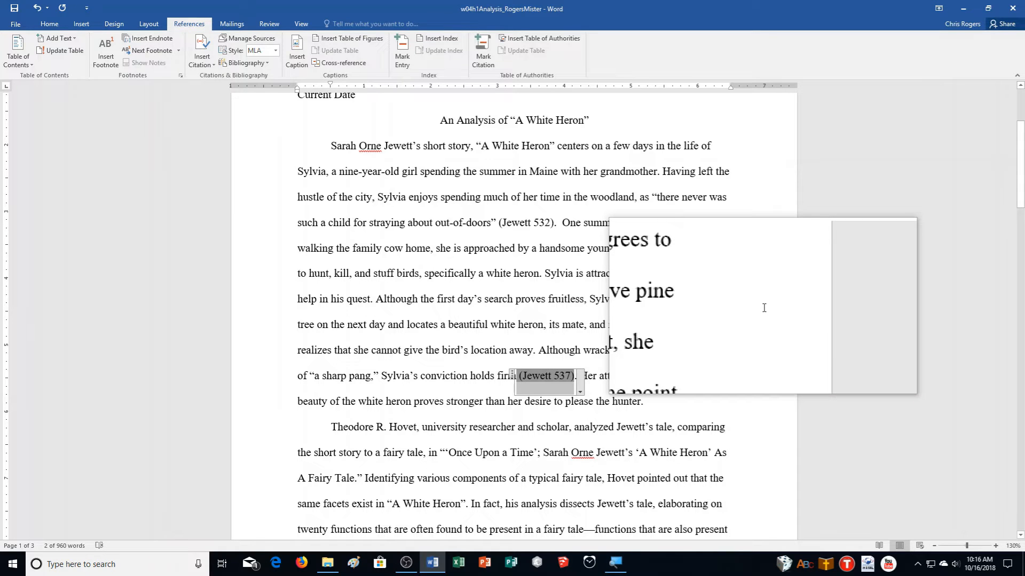
# - Edit the (Hovet) citation to suppress author, year and title and show page 63
pyautogui.scroll(-3, 763, 308)
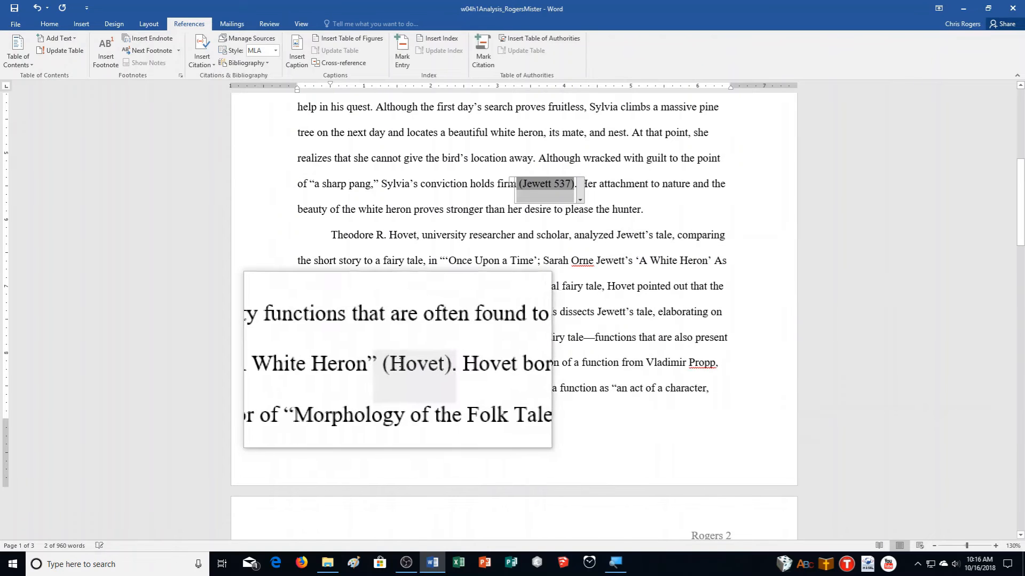
pyautogui.click(401, 362)
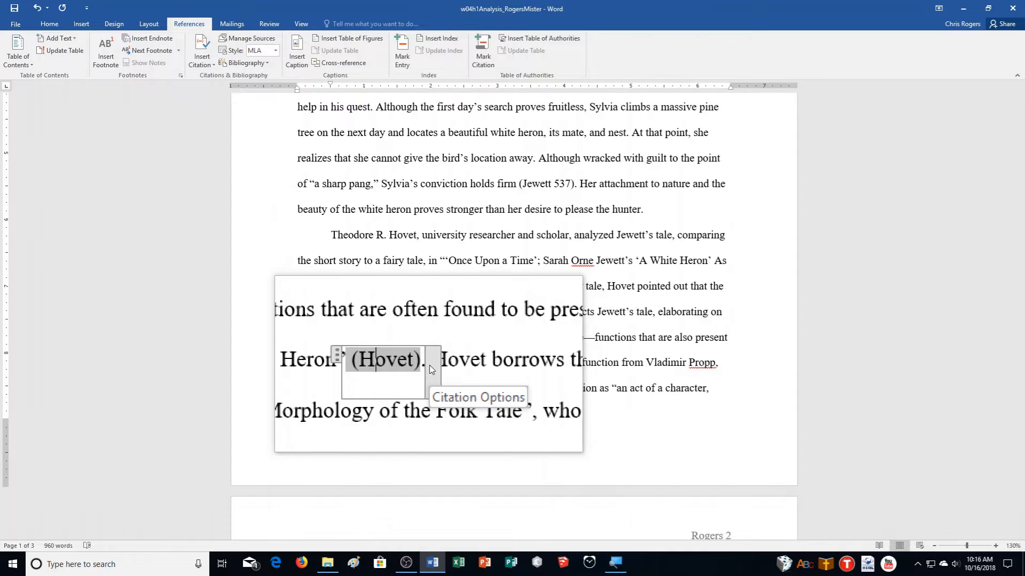
pyautogui.click(431, 368)
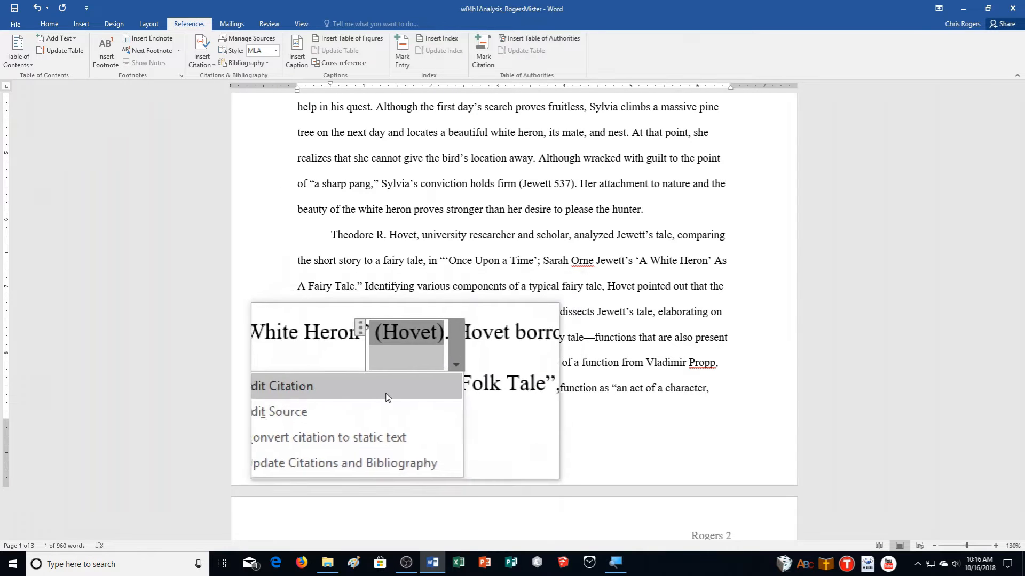
pyautogui.click(350, 394)
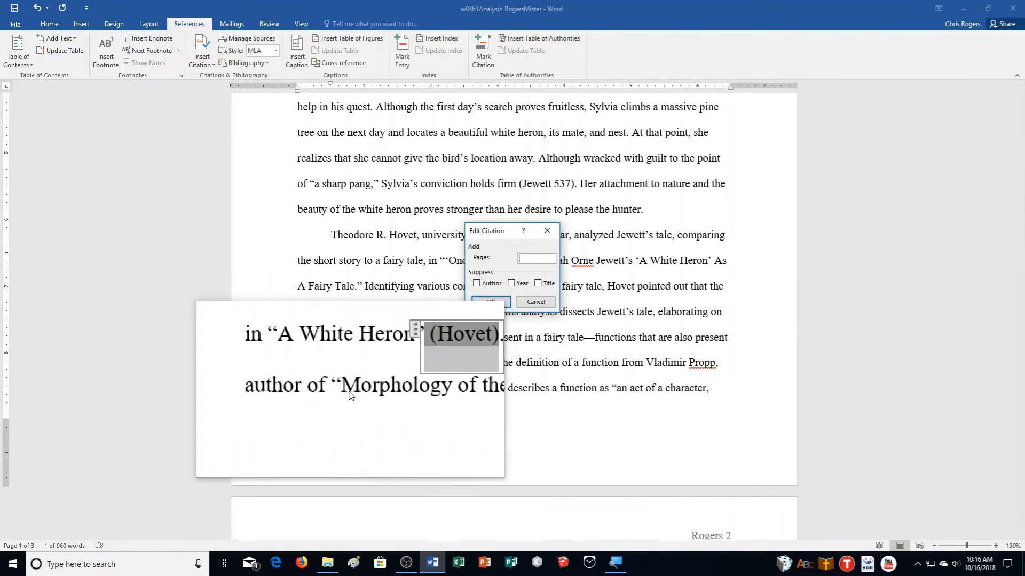
pyautogui.click(491, 291)
pyautogui.click(521, 285)
pyautogui.click(537, 284)
pyautogui.write('63')
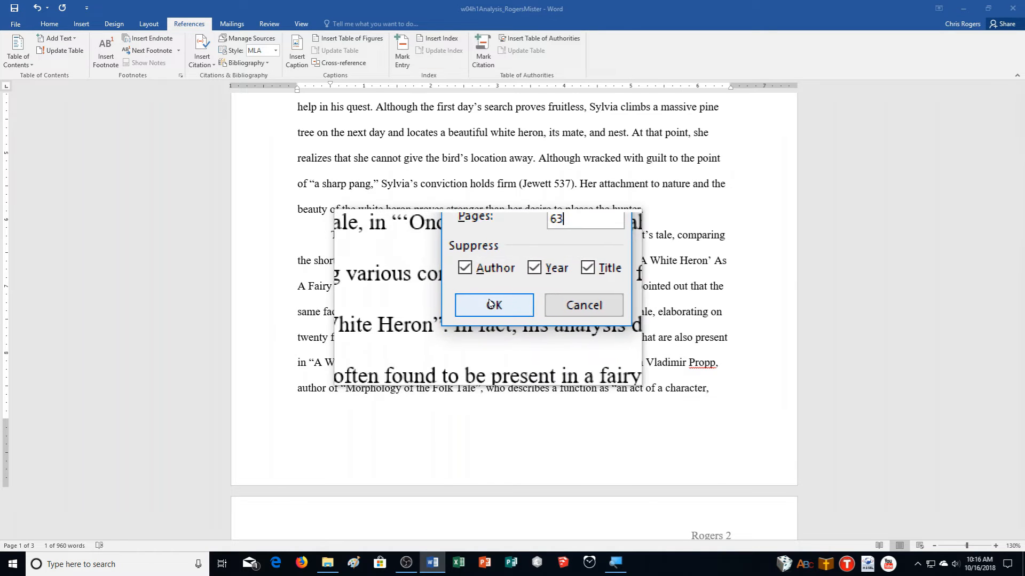
pyautogui.click(490, 304)
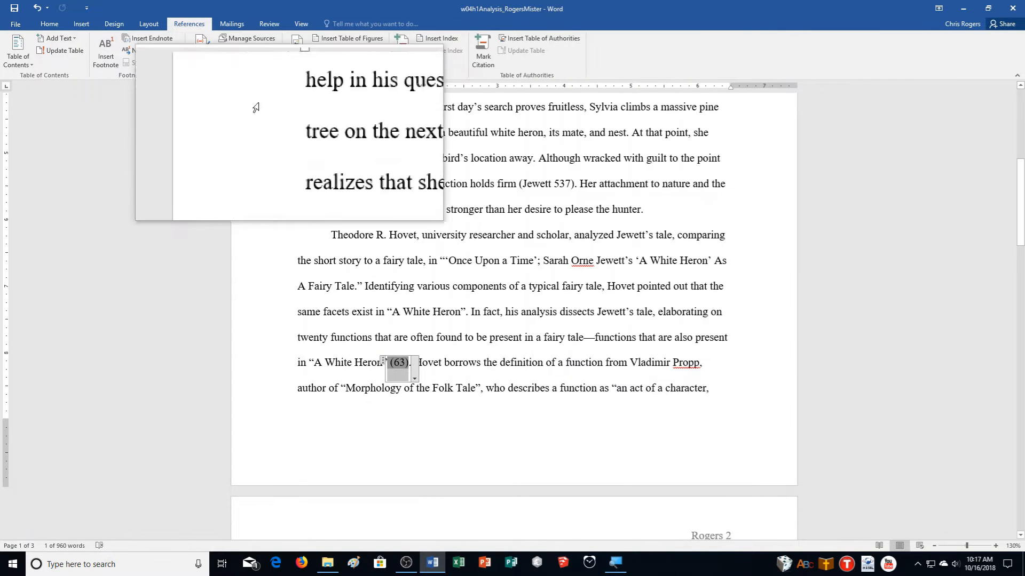
# - Review the sources in Source Manager, then insert a page break at the document's end
pyautogui.click(238, 36)
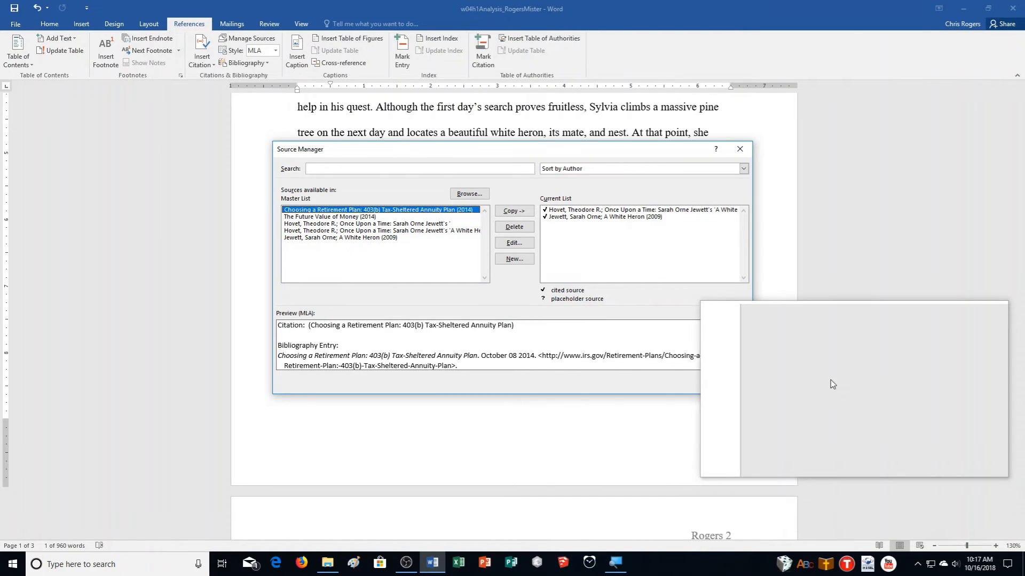
pyautogui.click(727, 383)
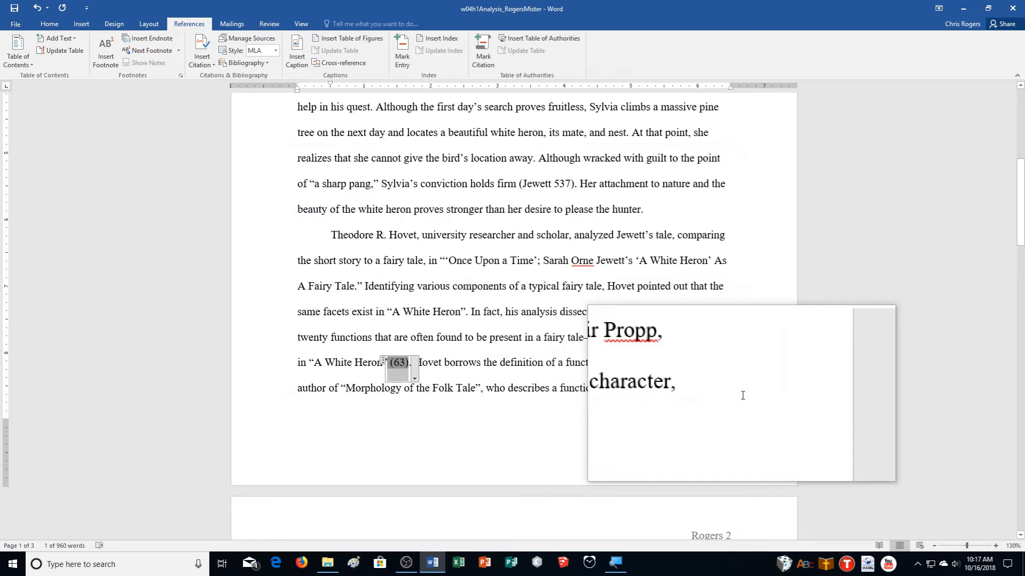
pyautogui.hotkey('ctrl', 'End')
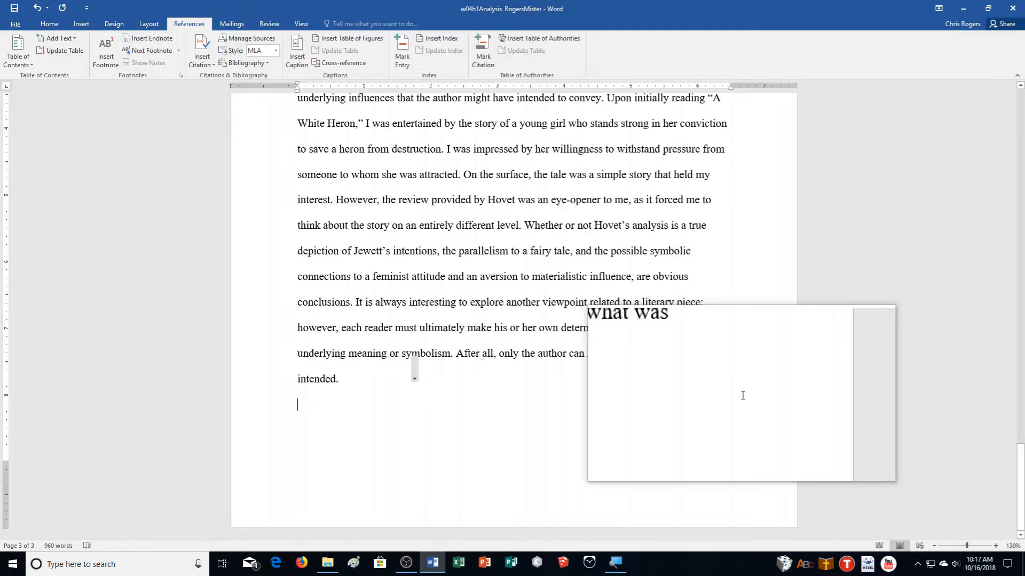
pyautogui.hotkey('ctrl', 'Return')
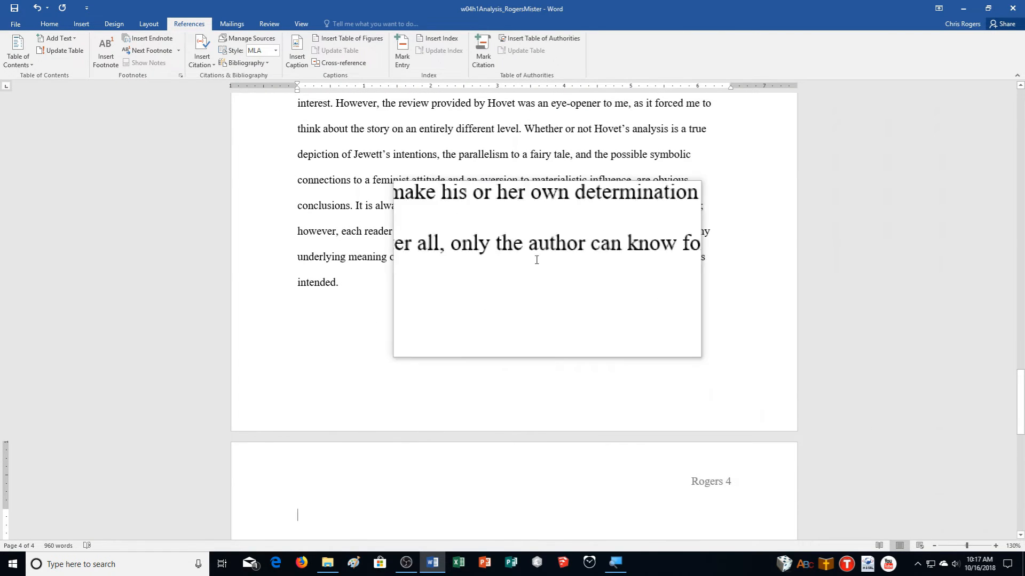
# - Insert a Works Cited bibliography on page 4 and select it
pyautogui.click(245, 65)
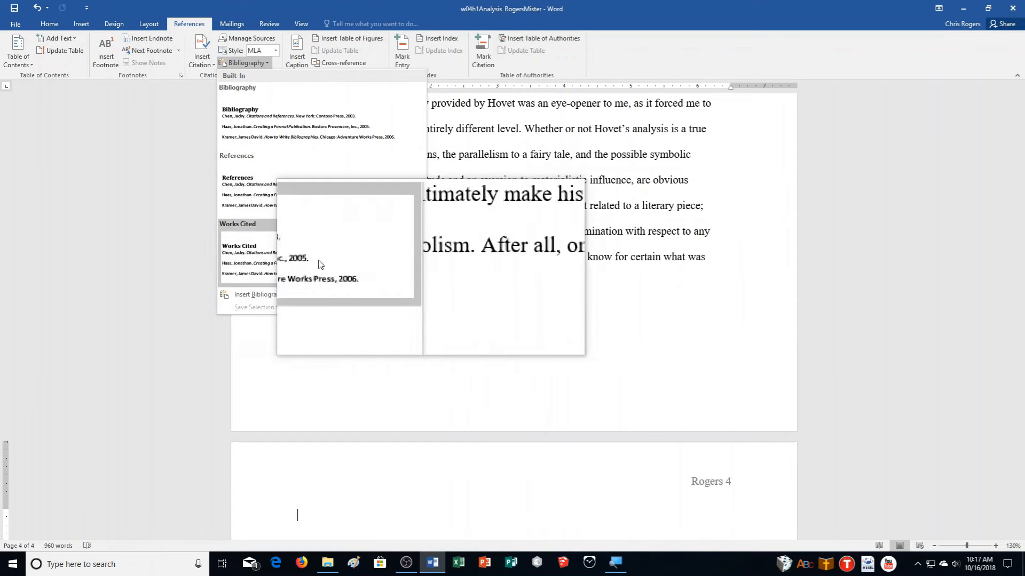
pyautogui.click(320, 264)
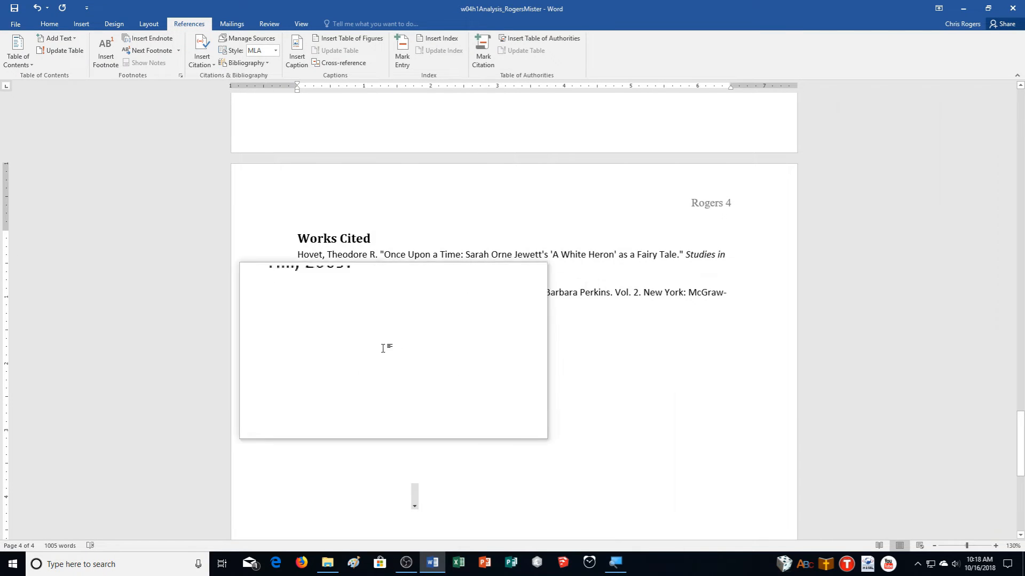
pyautogui.moveTo(303, 240); pyautogui.dragTo(372, 303)
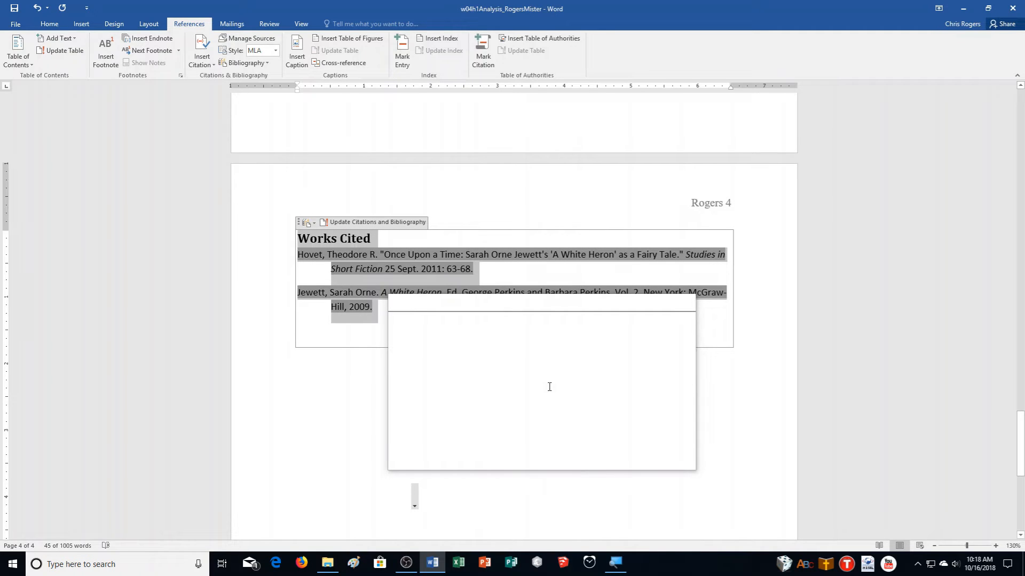
# - Format the Works Cited list with 2.0 line spacing in Times New Roman 12
pyautogui.click(57, 20)
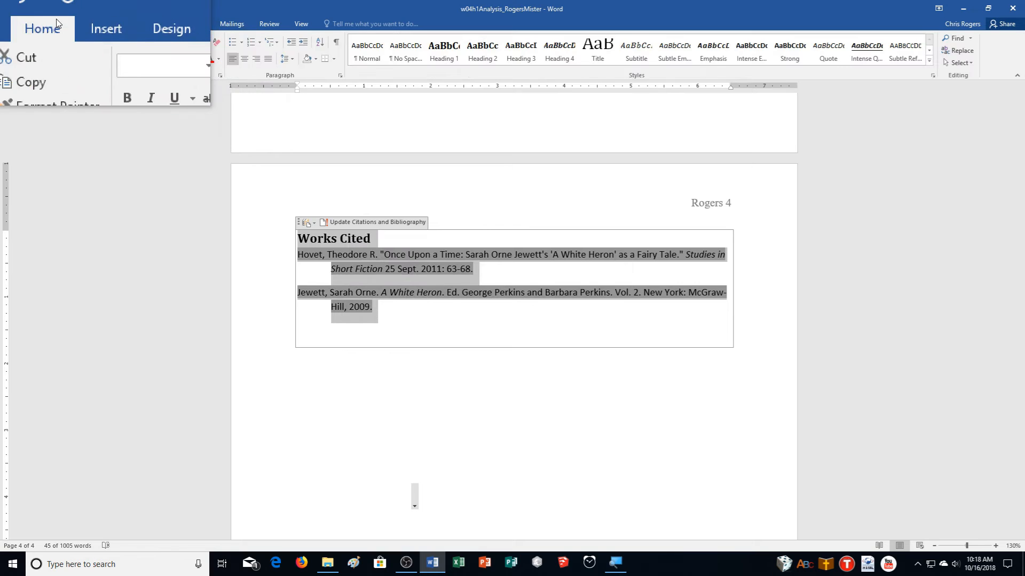
pyautogui.click(284, 62)
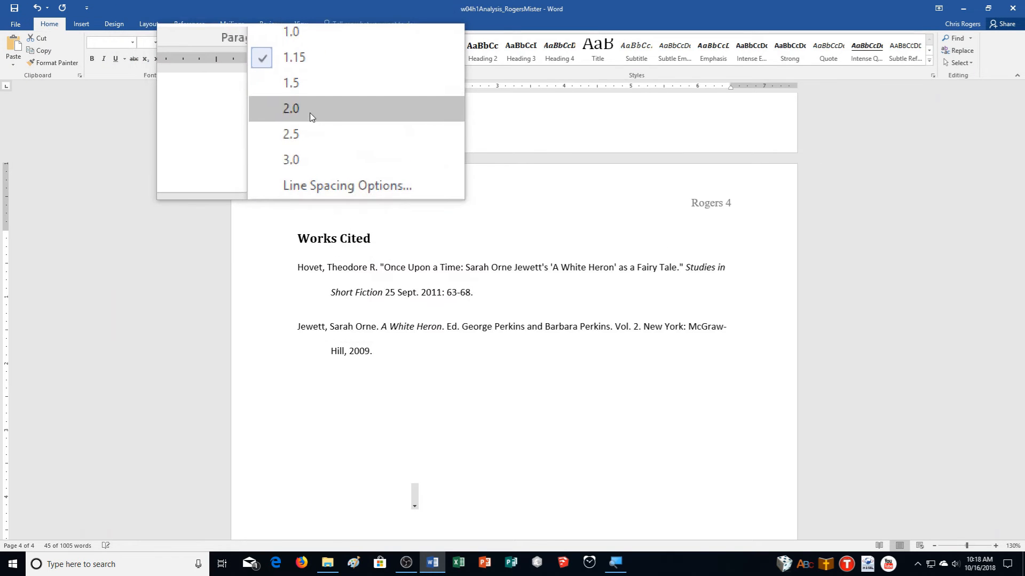
pyautogui.click(312, 109)
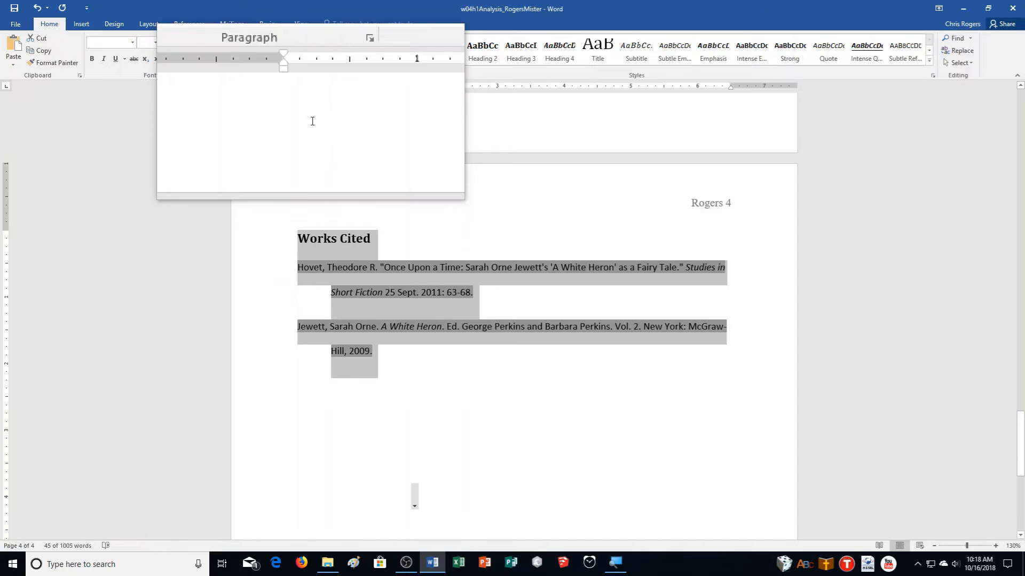
pyautogui.click(130, 42)
pyautogui.click(123, 113)
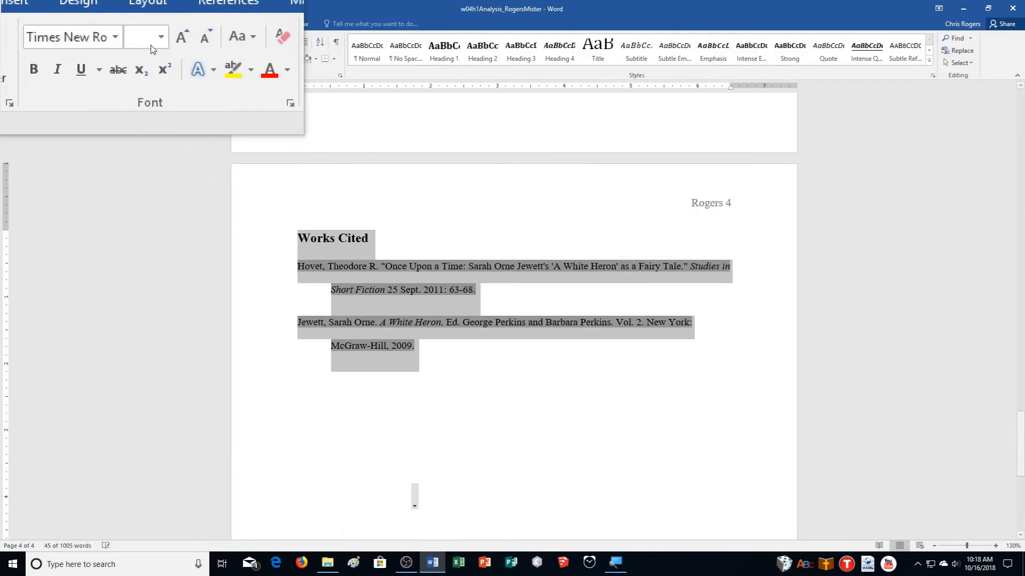
pyautogui.click(143, 44)
pyautogui.write('12')
pyautogui.press('Return')
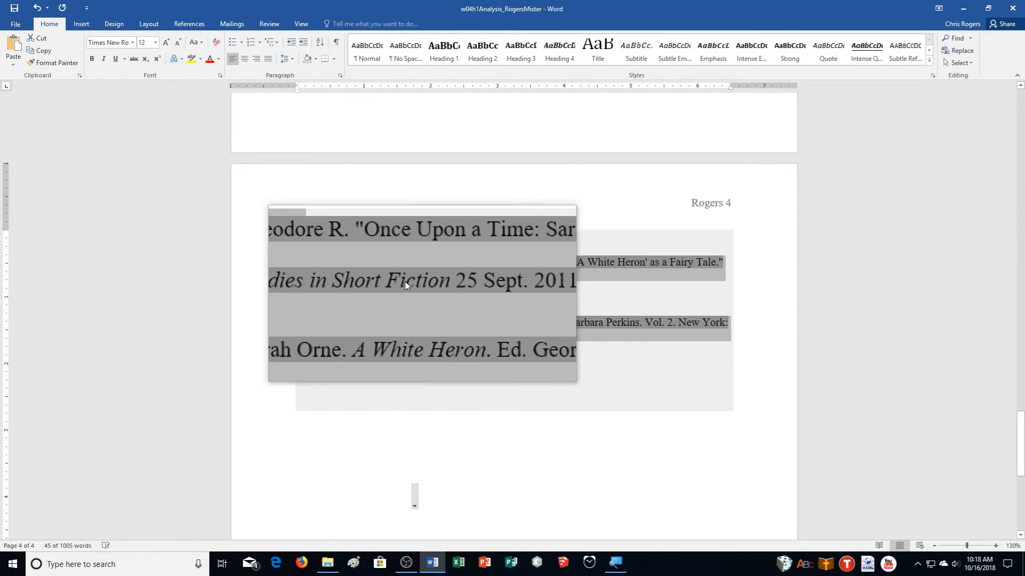
# - Make the Works Cited heading not bold and centre it
pyautogui.tripleClick(366, 246)
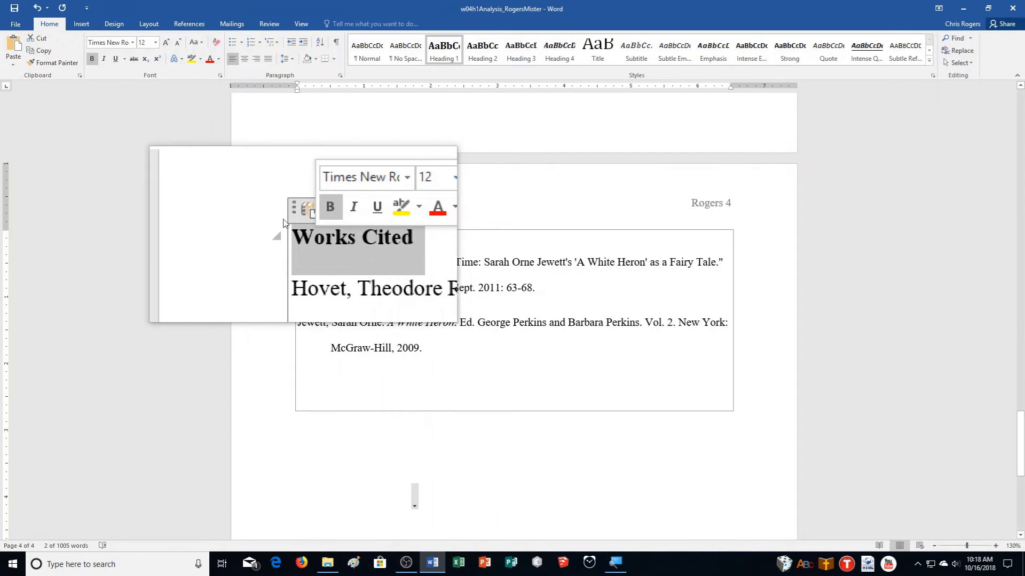
pyautogui.click(92, 59)
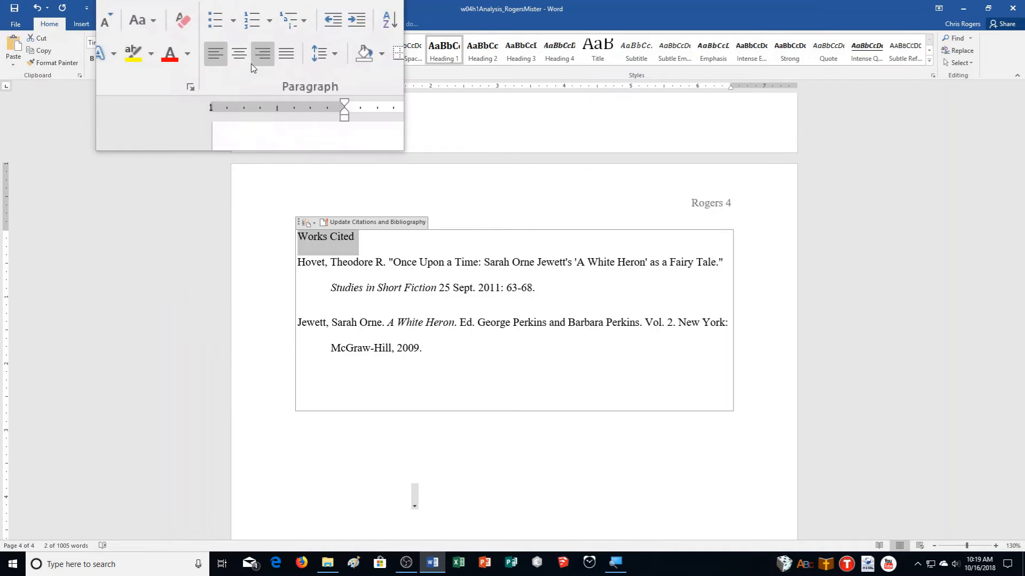
pyautogui.click(244, 62)
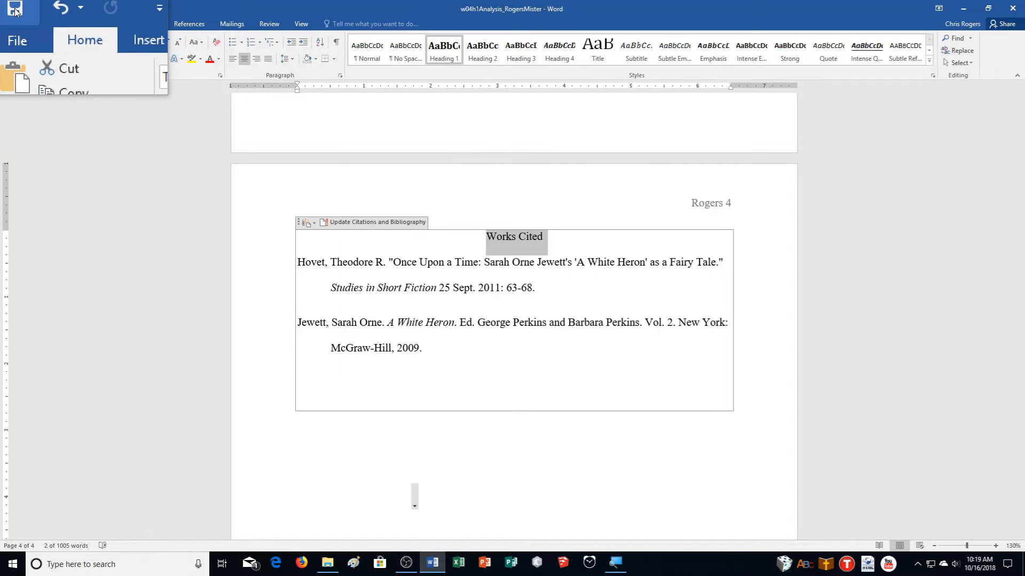
# - Close the analysis document from the File menu, leaving Word open with no document
pyautogui.click(11, 30)
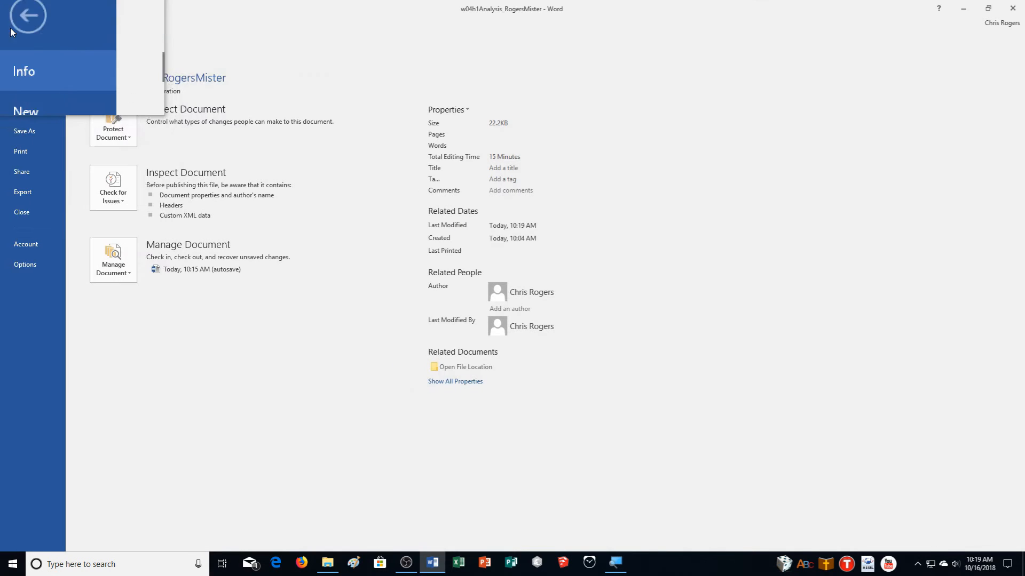
pyautogui.click(21, 210)
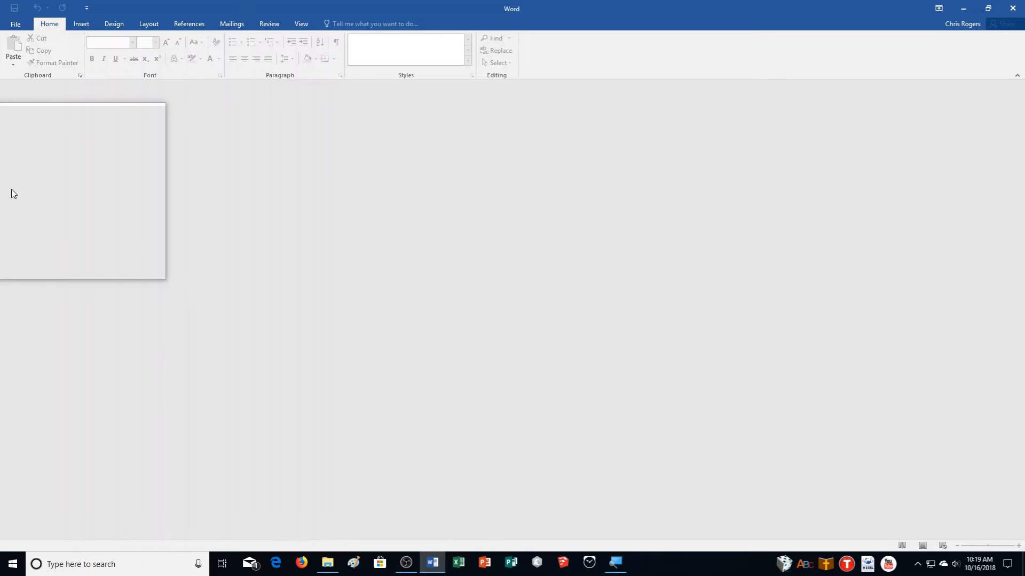
# - Open the w04h1Airlines report from the Downloads folder
pyautogui.click(12, 21)
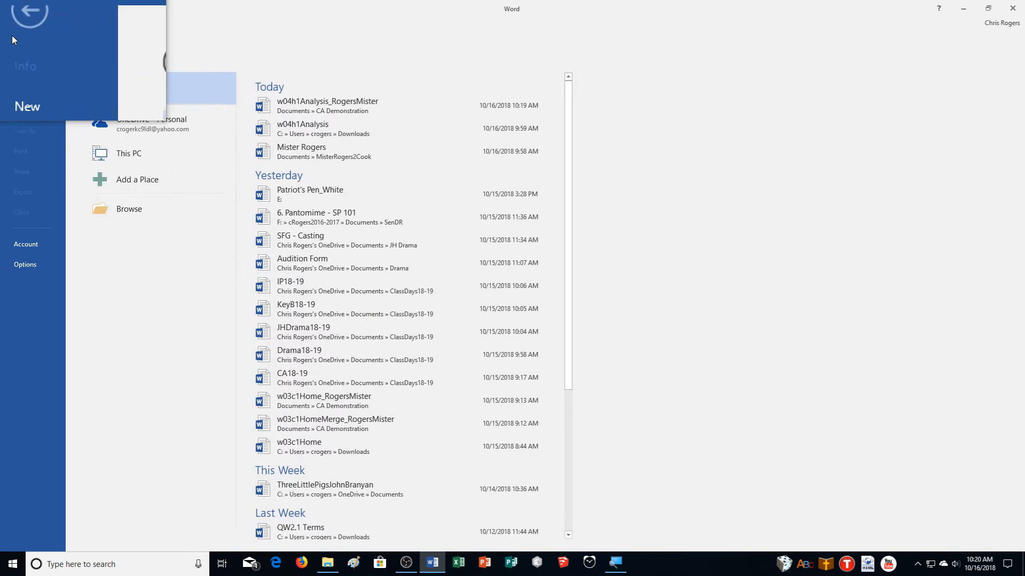
pyautogui.click(136, 206)
pyautogui.click(44, 167)
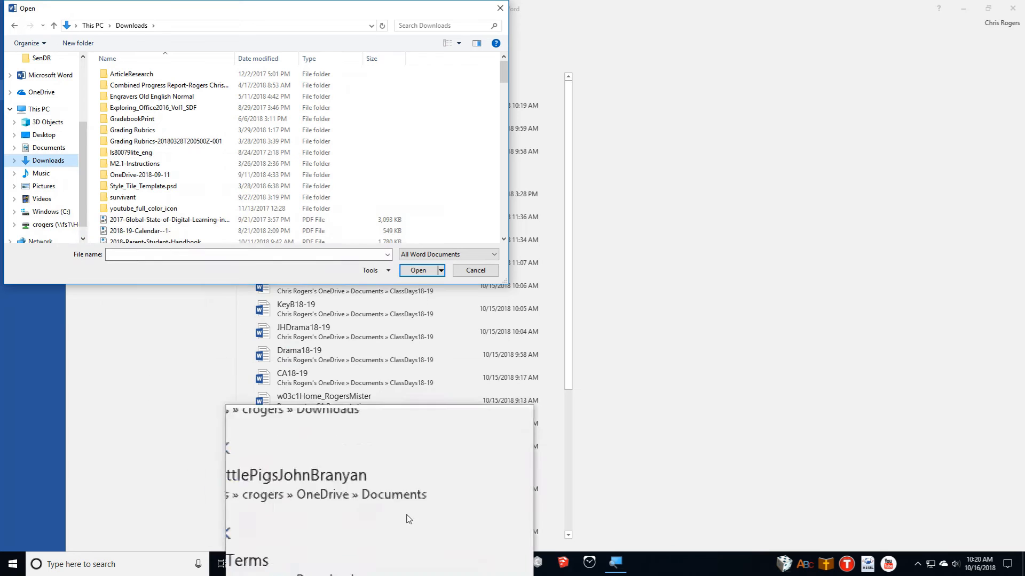
pyautogui.click(906, 555)
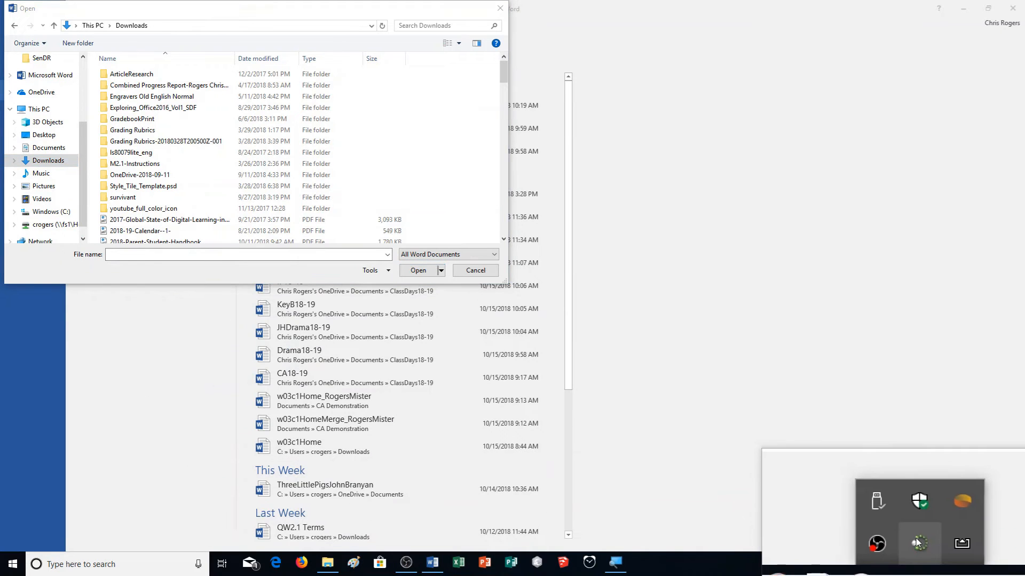
pyautogui.rightClick(905, 540)
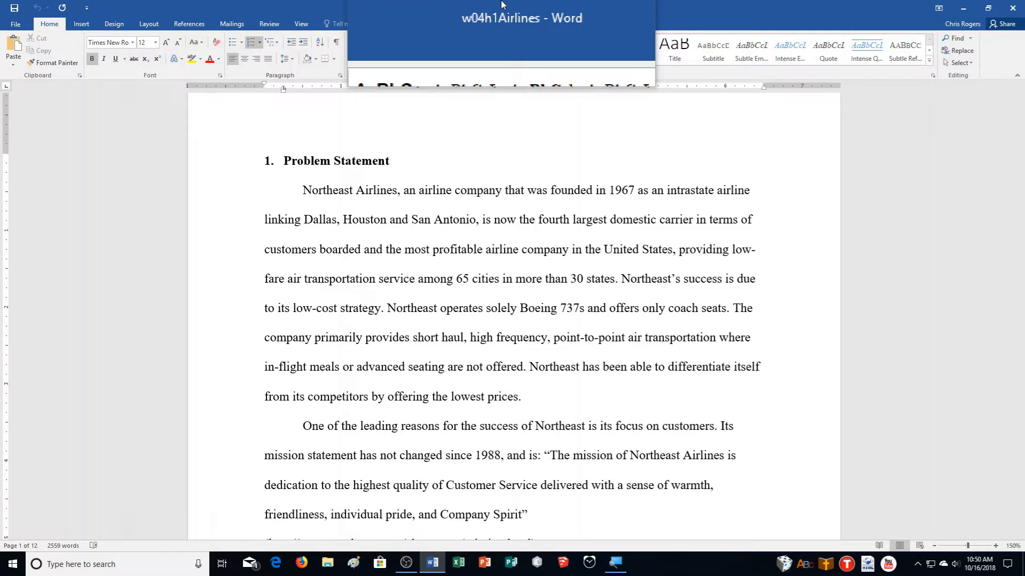
# - Save a copy of the report to Documents with the student-name suffix added to w04h1Airlines
pyautogui.click(16, 24)
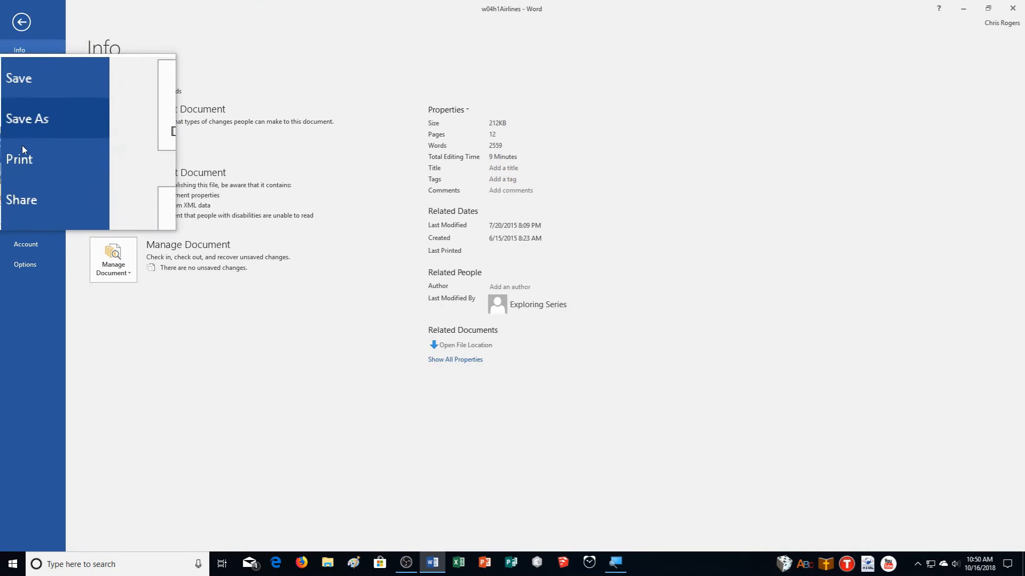
pyautogui.click(21, 133)
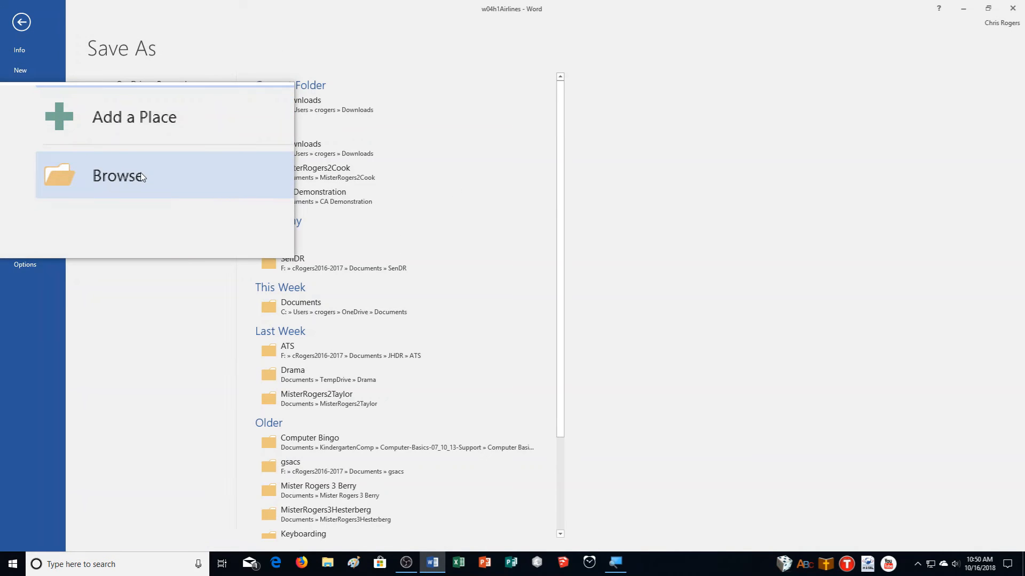
pyautogui.click(142, 176)
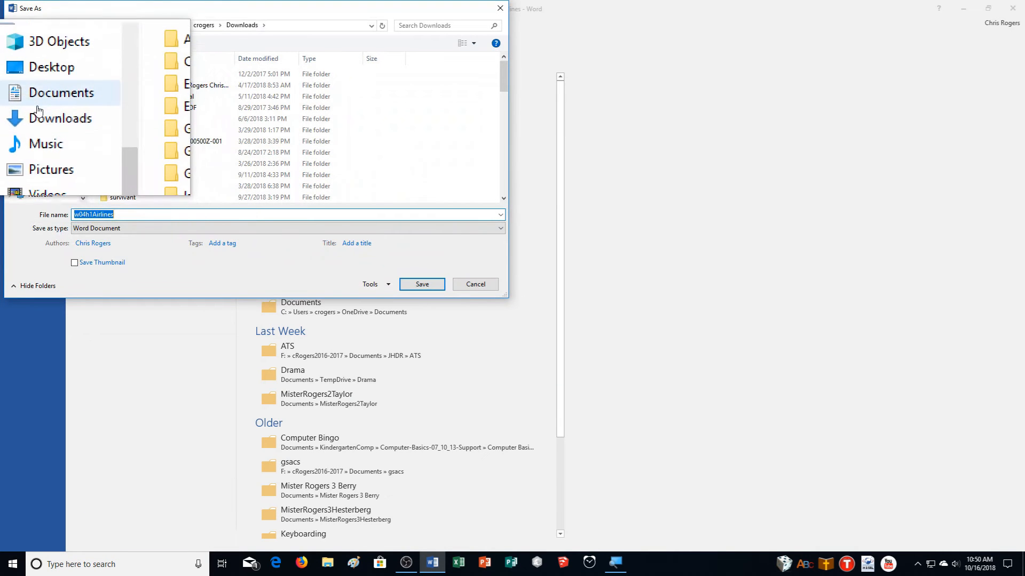
pyautogui.click(36, 108)
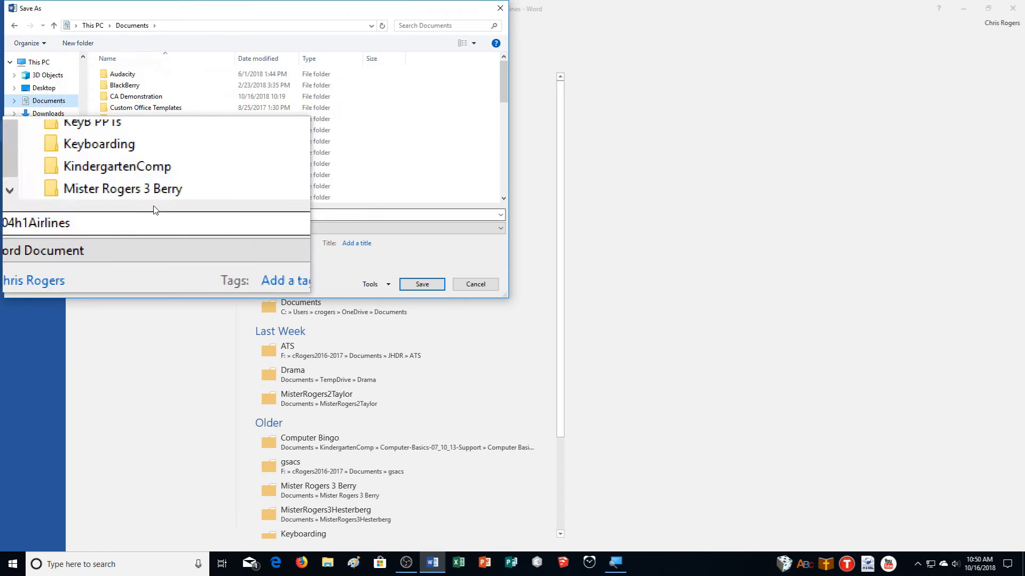
pyautogui.doubleClick(123, 219)
pyautogui.click(123, 218)
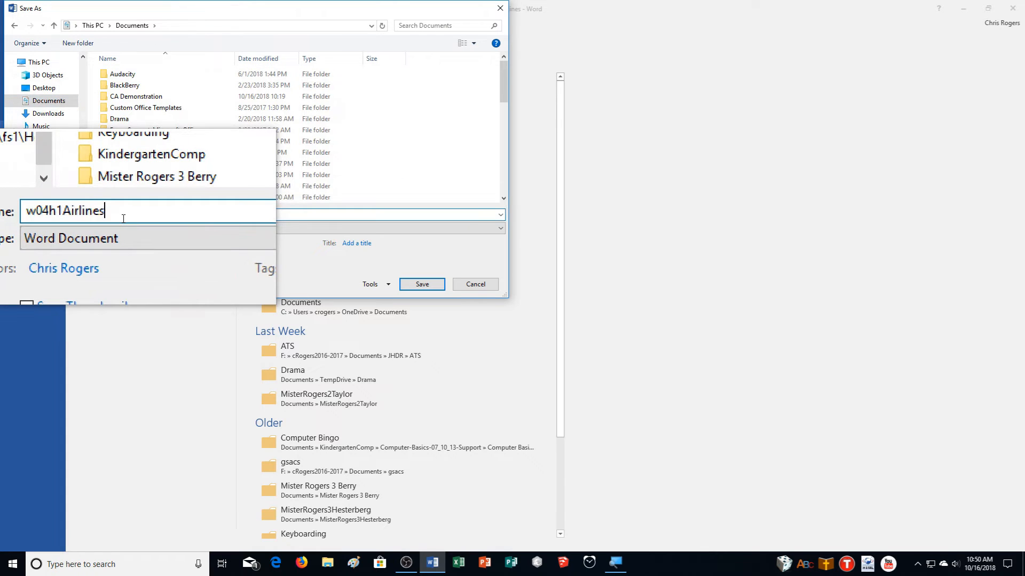
pyautogui.write('_RogersMister')
# - Save the renamed airline report and select the entire document
pyautogui.click(423, 284)
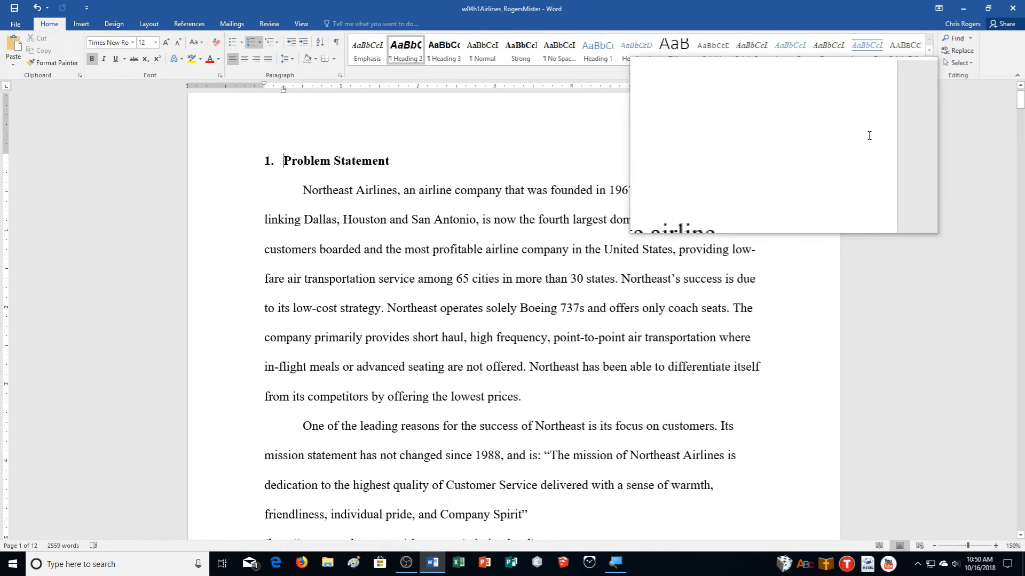
pyautogui.click(967, 63)
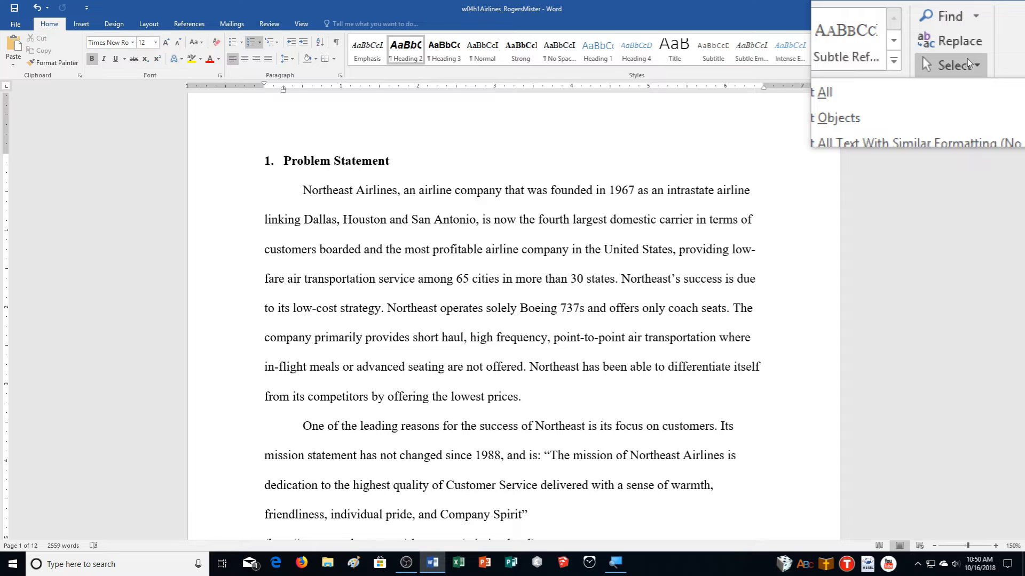
pyautogui.click(934, 76)
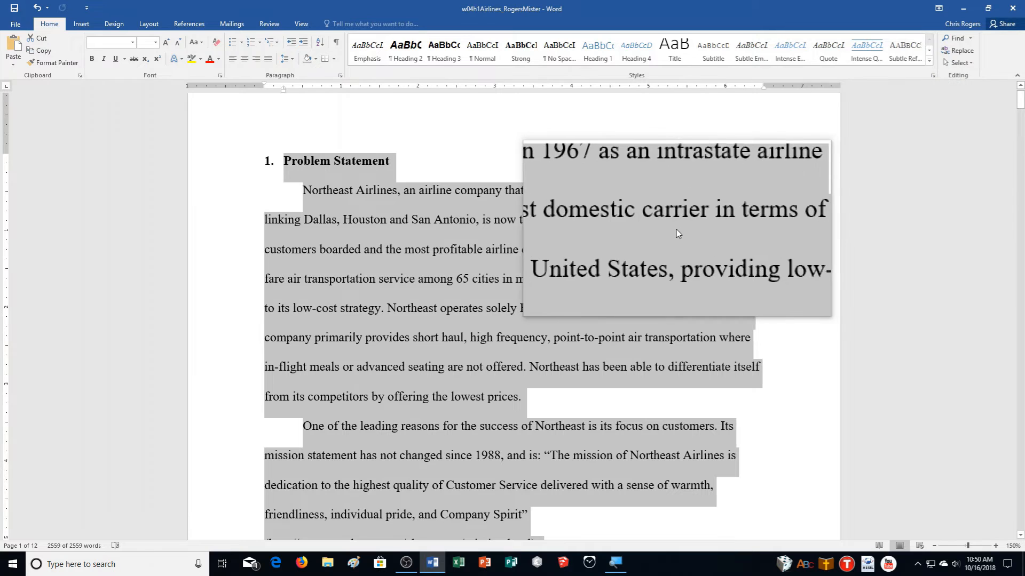
# - Set all the report text to Times font at 12 pt
pyautogui.click(110, 41)
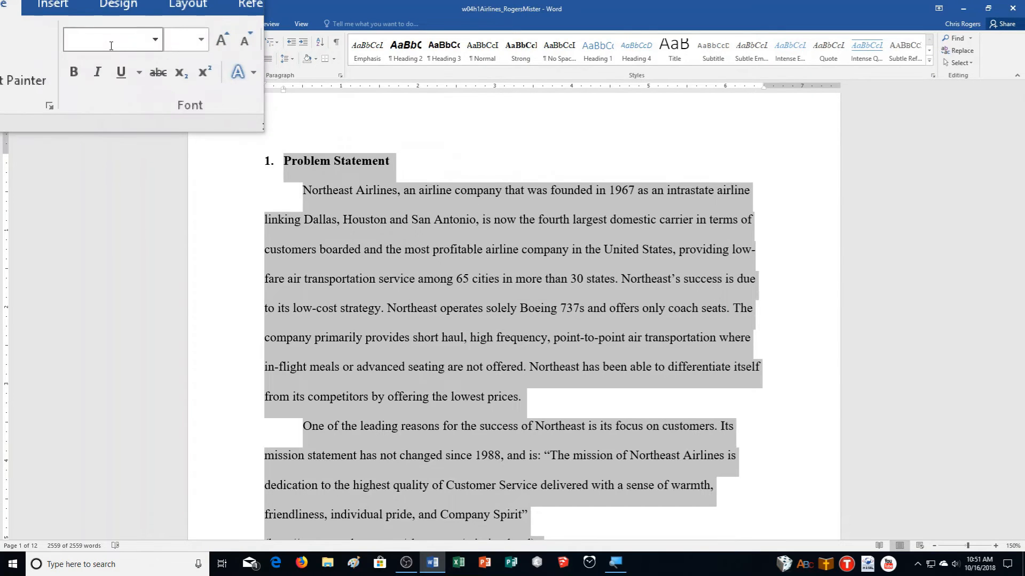
pyautogui.write('Tim')
pyautogui.press('BackSpace')
pyautogui.press('BackSpace')
pyautogui.press('BackSpace')
pyautogui.press('BackSpace')
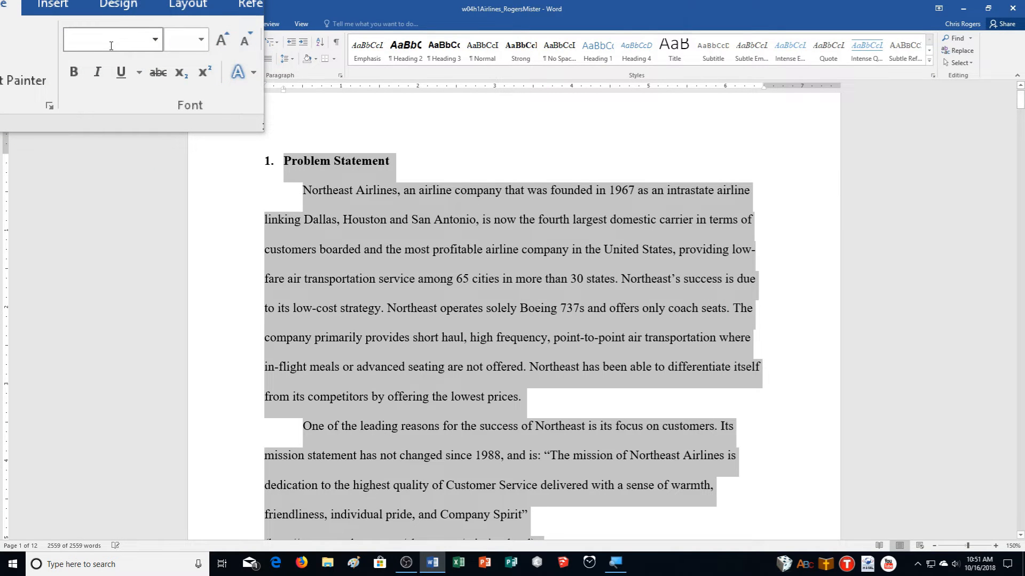
pyautogui.write('Times New Ro')
pyautogui.press('Return')
pyautogui.click(144, 40)
pyautogui.write('12')
pyautogui.press('Return')
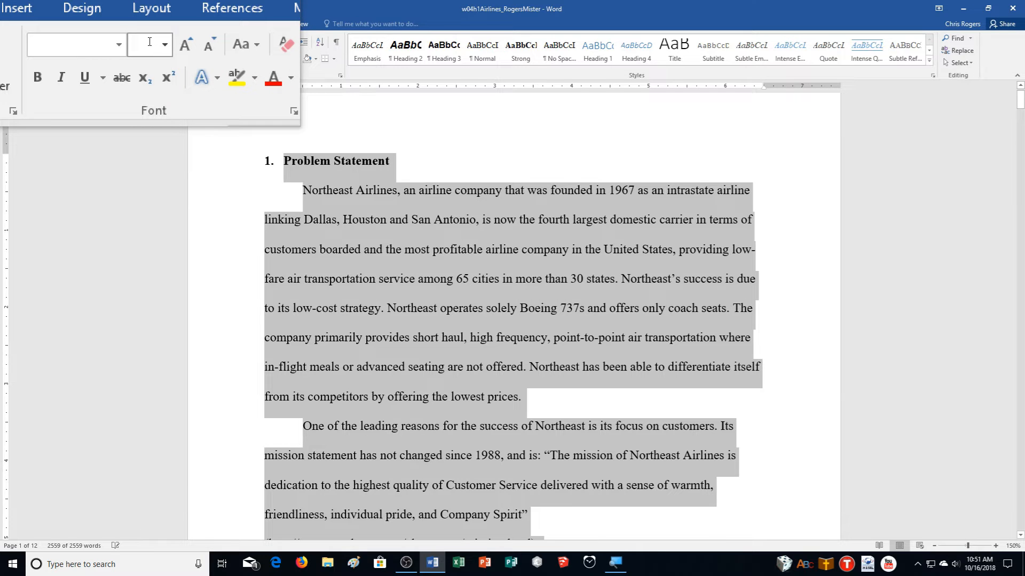
# - Apply 2.0 line spacing, adjust paragraph spacing before and after in Layout, then deselect
pyautogui.click(283, 62)
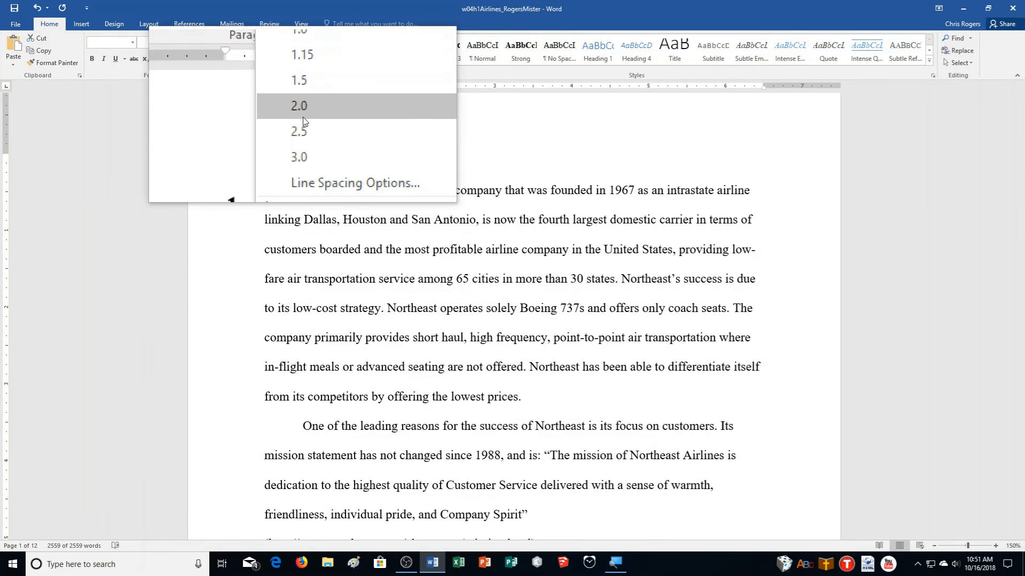
pyautogui.click(458, 106)
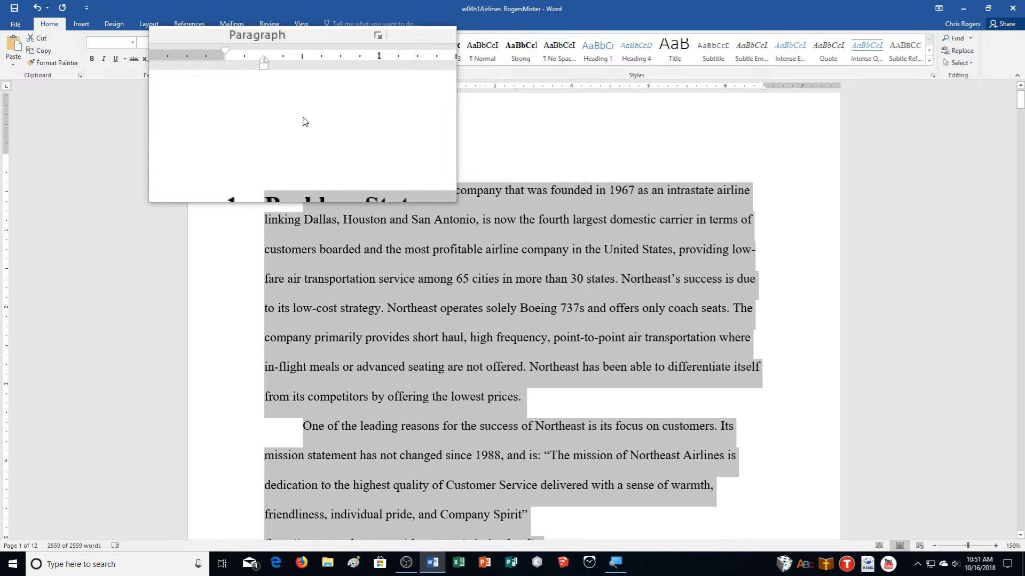
pyautogui.click(149, 24)
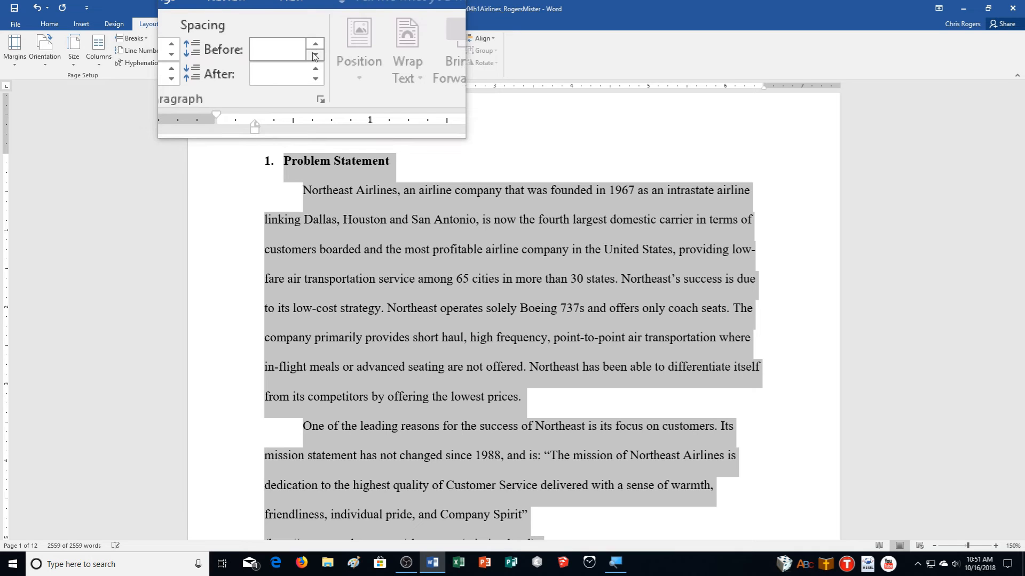
pyautogui.click(277, 49)
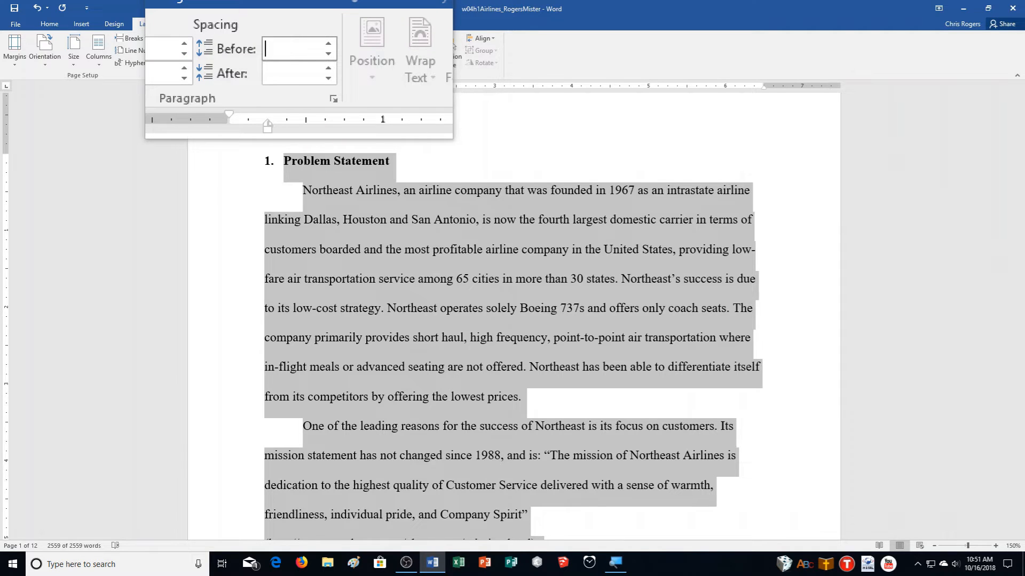
pyautogui.click(293, 64)
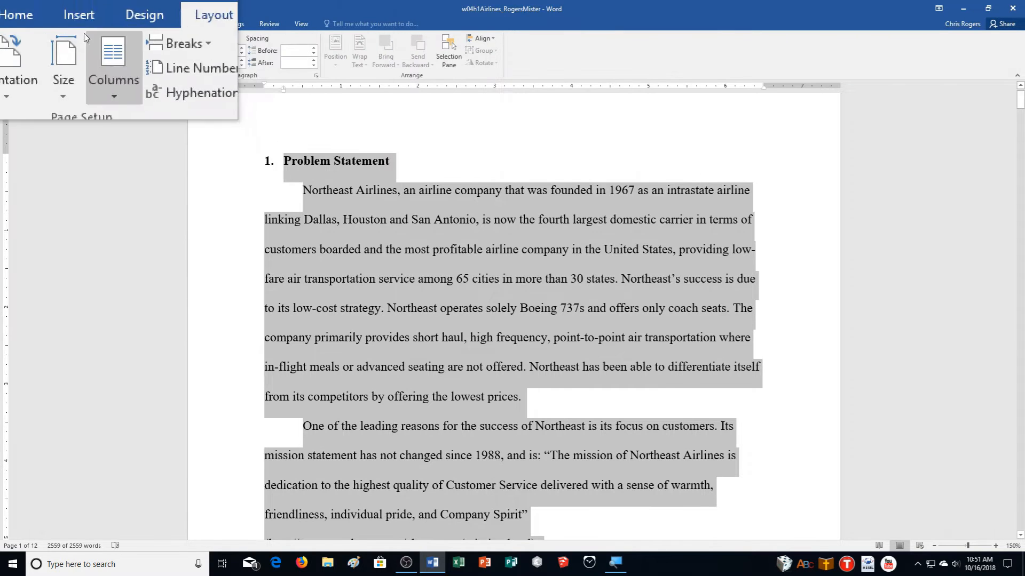
pyautogui.click(49, 24)
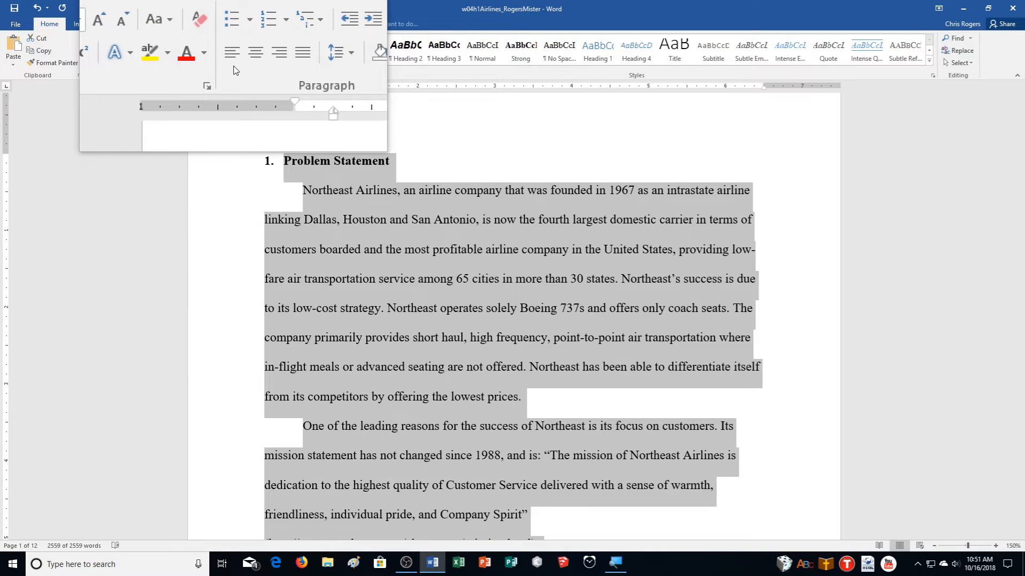
pyautogui.click(464, 170)
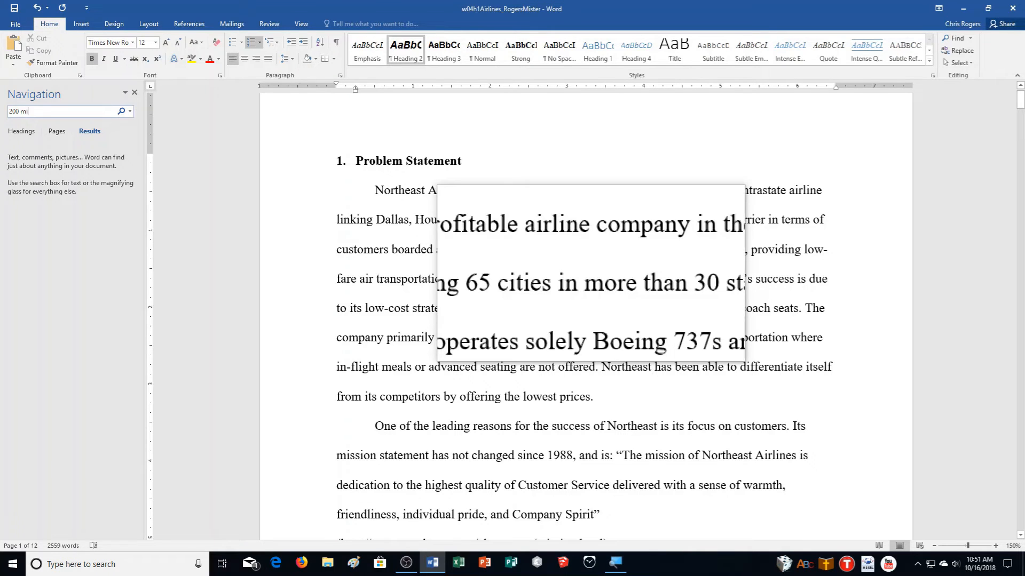
# - Search for '200 million' and place the cursor after footnote 1 on page 2
pyautogui.write('on')
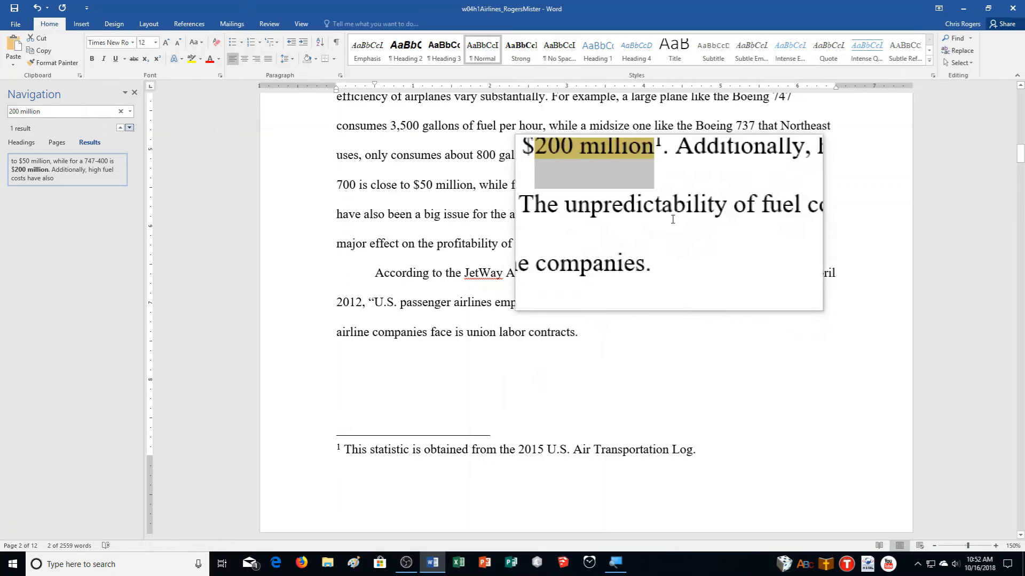
pyautogui.click(671, 184)
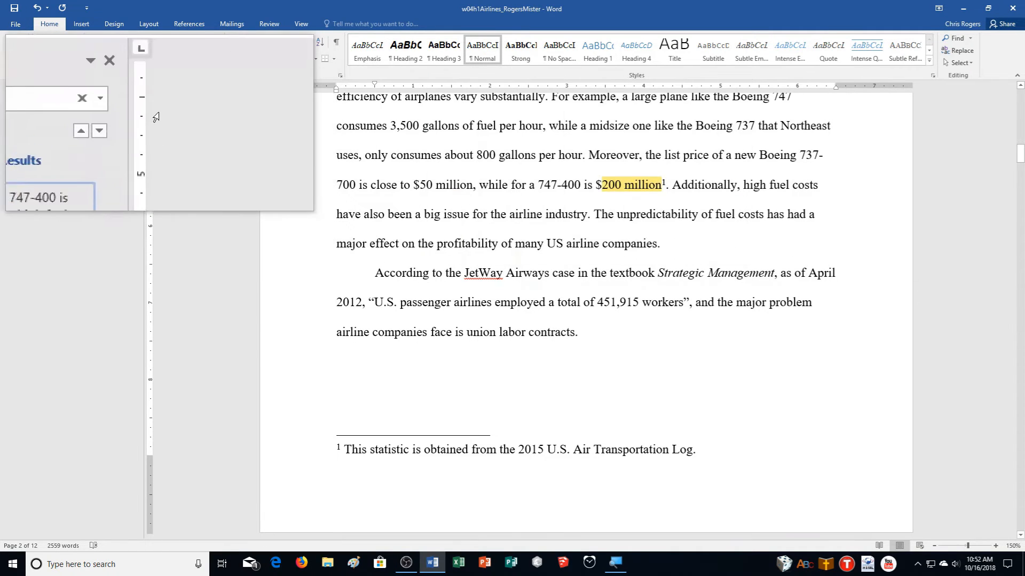
# - Add a footnote after $200 million citing the 2015 U.S. Air Transportation Log
pyautogui.click(133, 92)
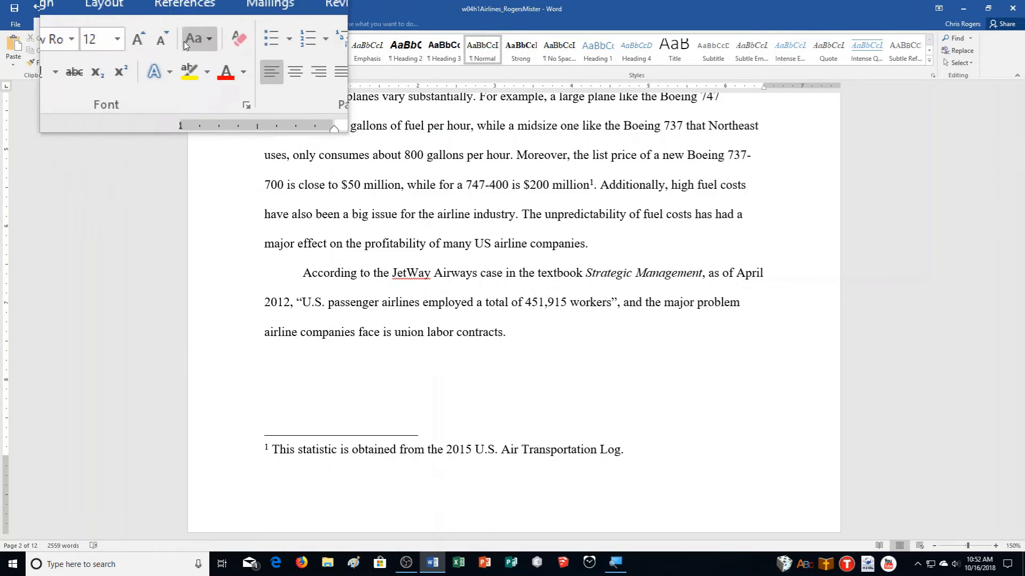
pyautogui.click(183, 24)
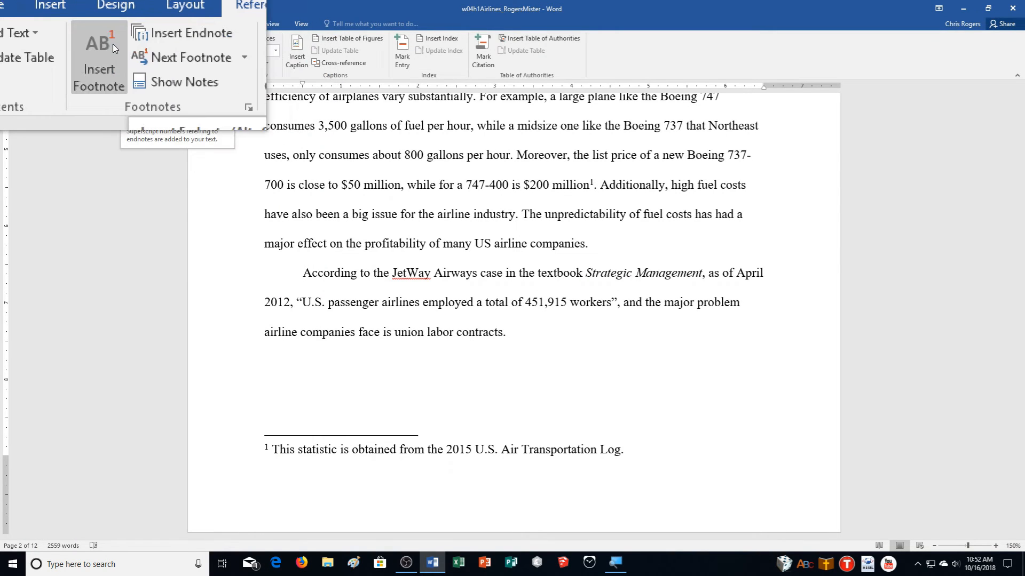
pyautogui.click(114, 44)
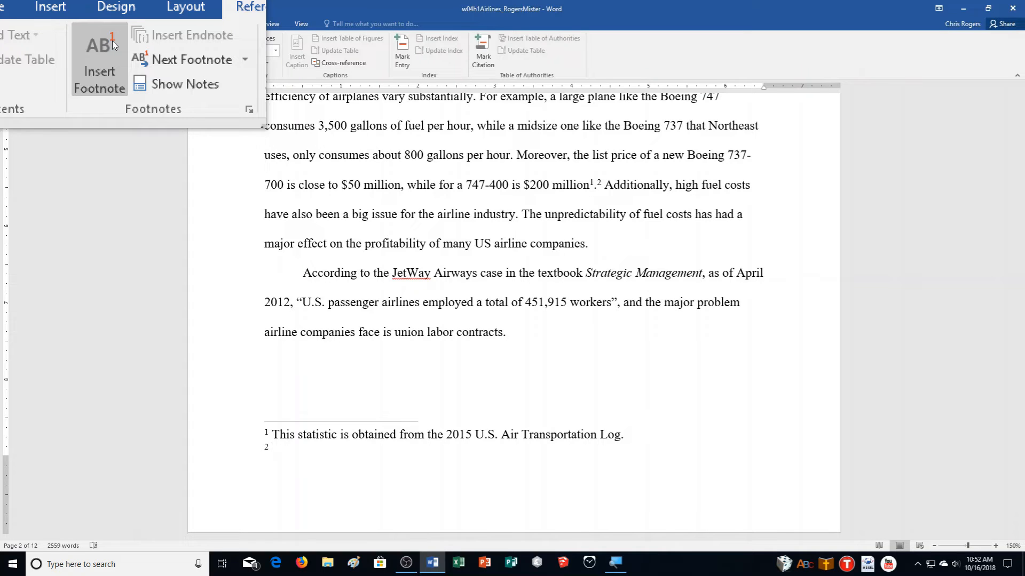
pyautogui.write('This statistic is ob')
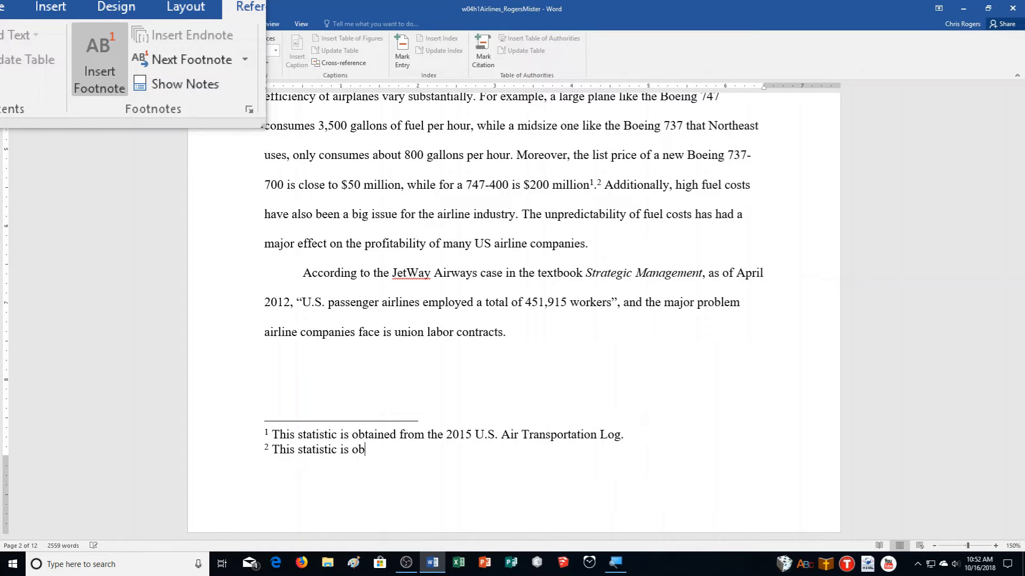
pyautogui.write('tained from the 2')
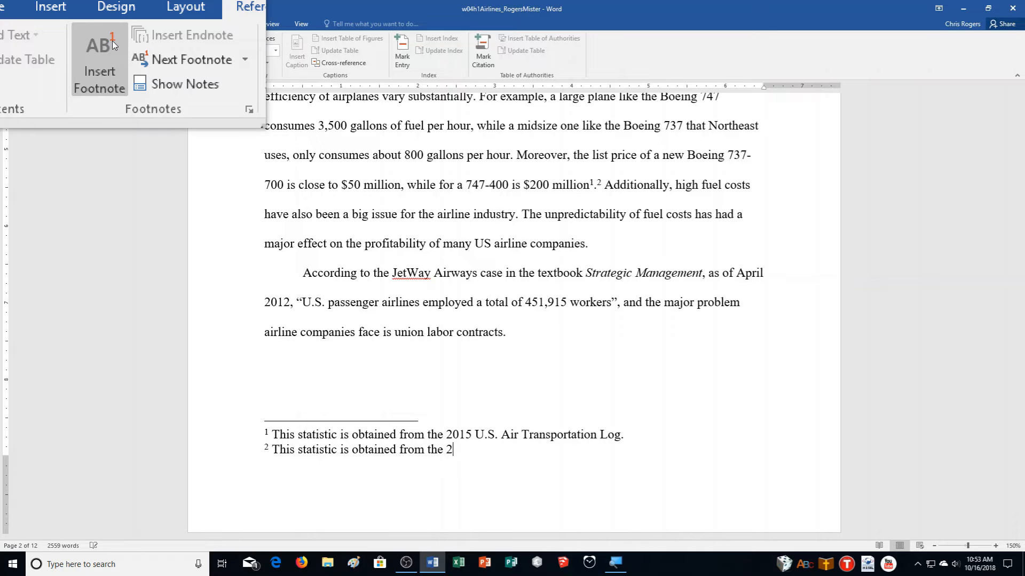
pyautogui.write('015 U.S. Air Transportati')
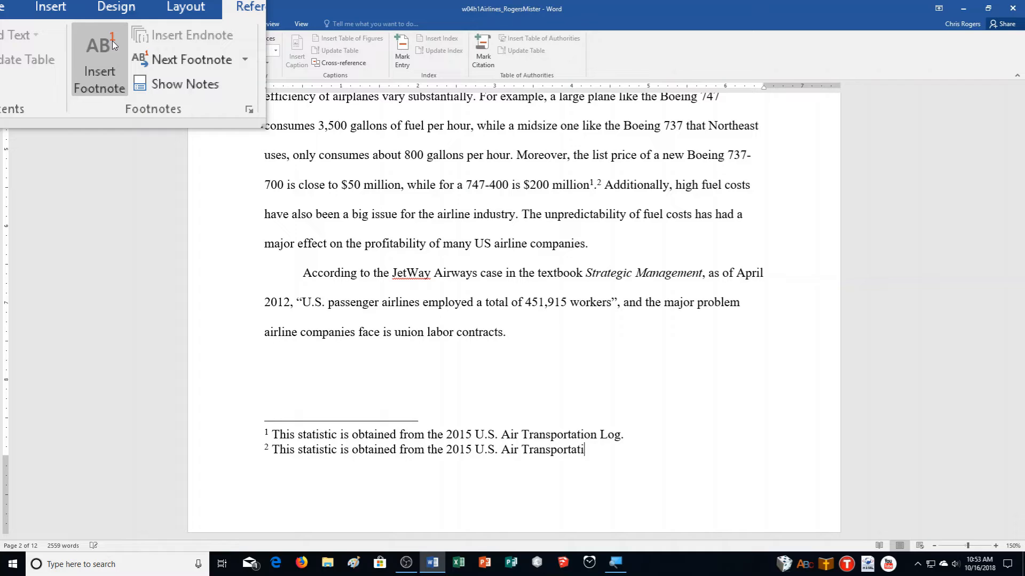
pyautogui.write('on Log.')
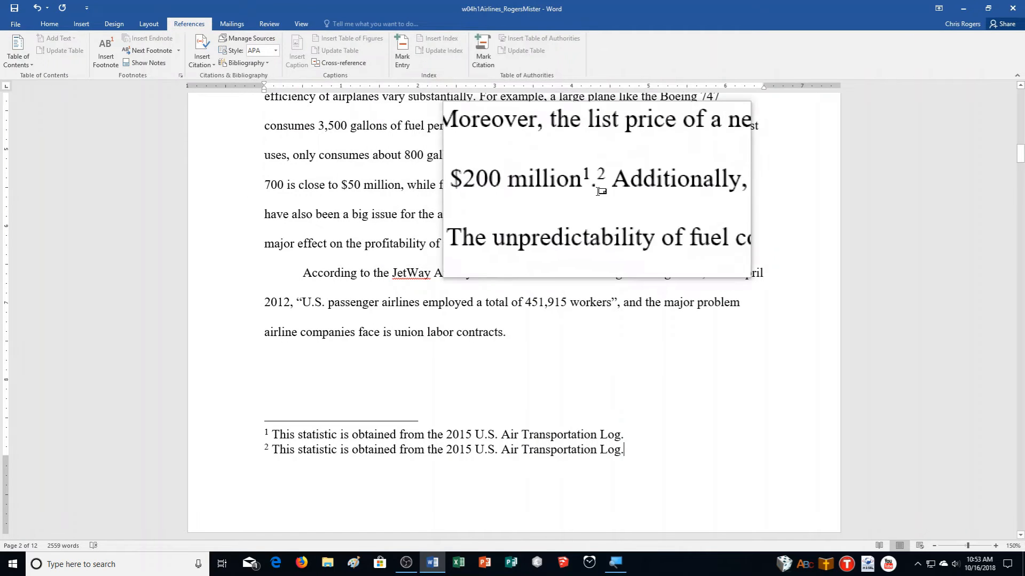
pyautogui.moveTo(602, 183)
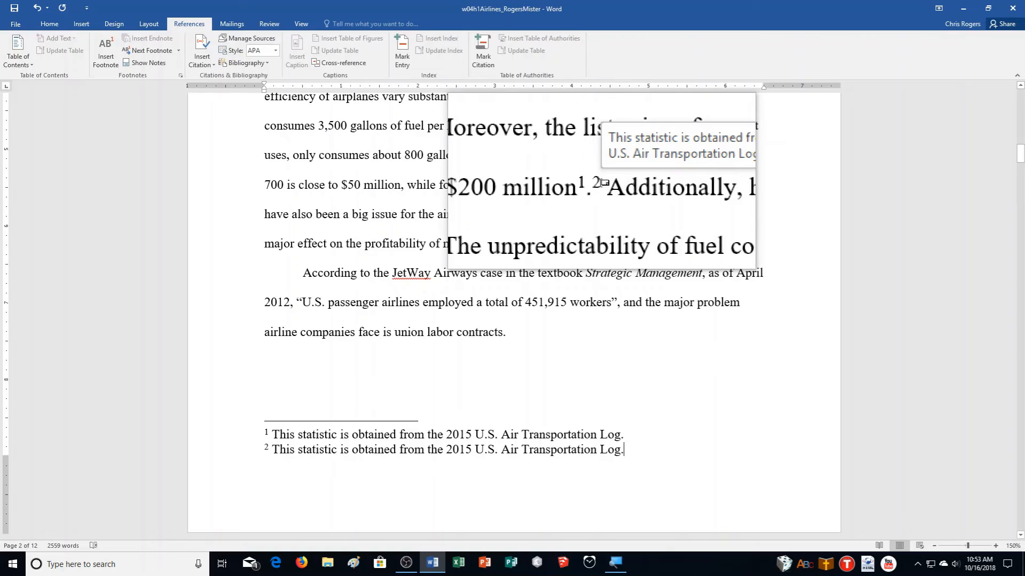
pyautogui.scroll(-4, 630, 275)
pyautogui.scroll(-7, 647, 251)
pyautogui.scroll(-8, 646, 252)
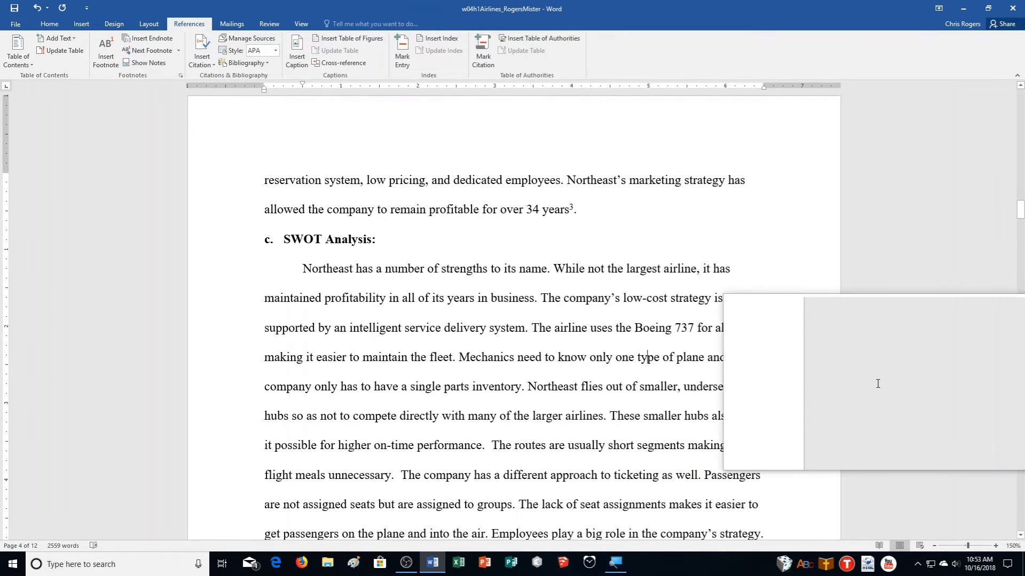
pyautogui.scroll(-1, 877, 384)
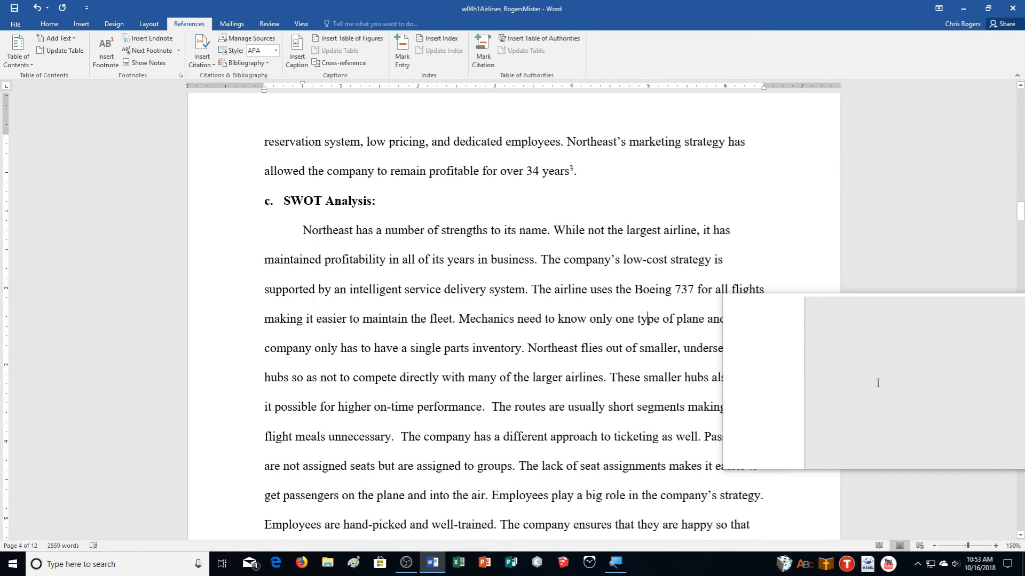
pyautogui.scroll(-7, 877, 383)
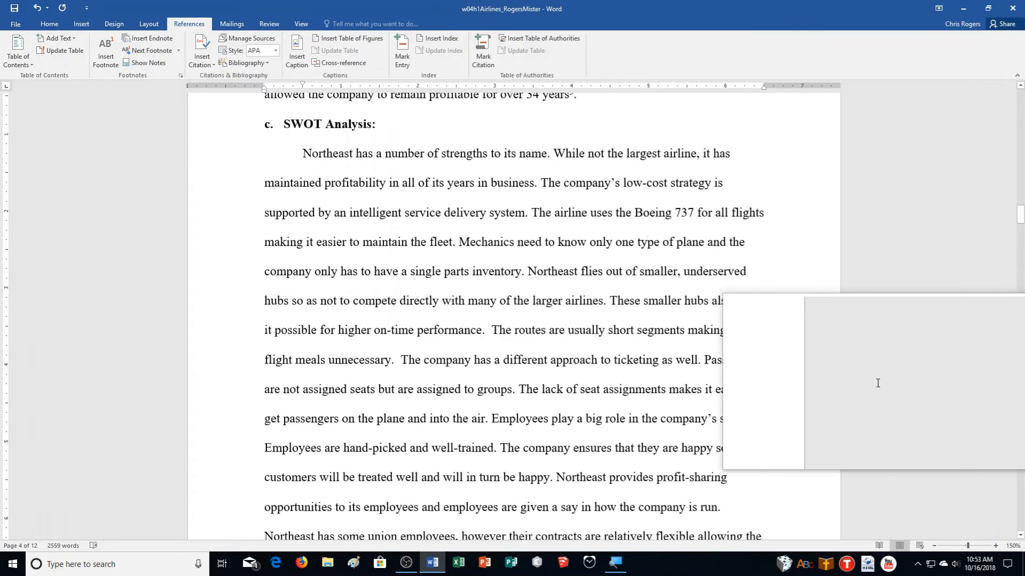
pyautogui.scroll(-1, 877, 384)
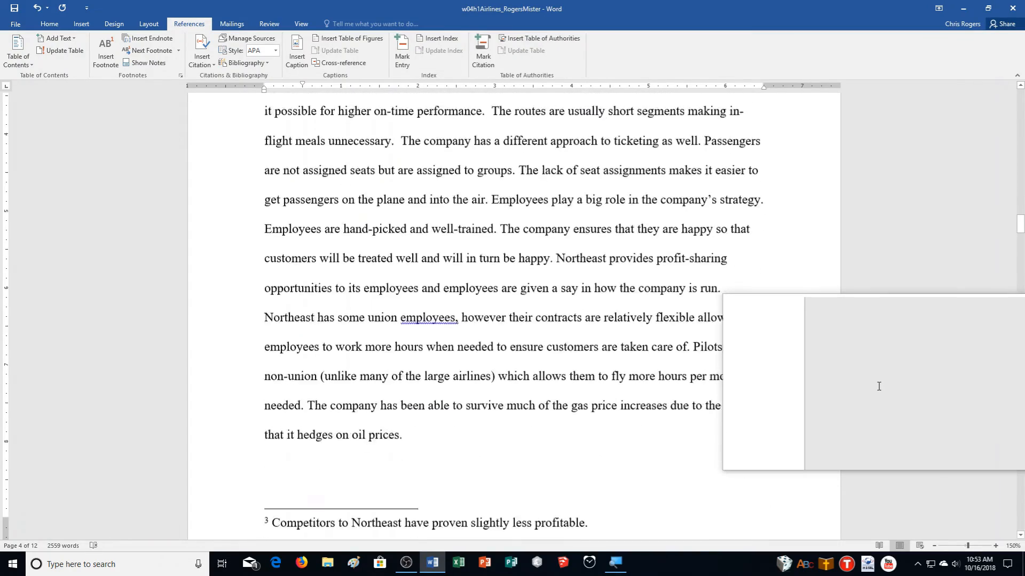
pyautogui.scroll(4, 881, 387)
pyautogui.scroll(5, 890, 406)
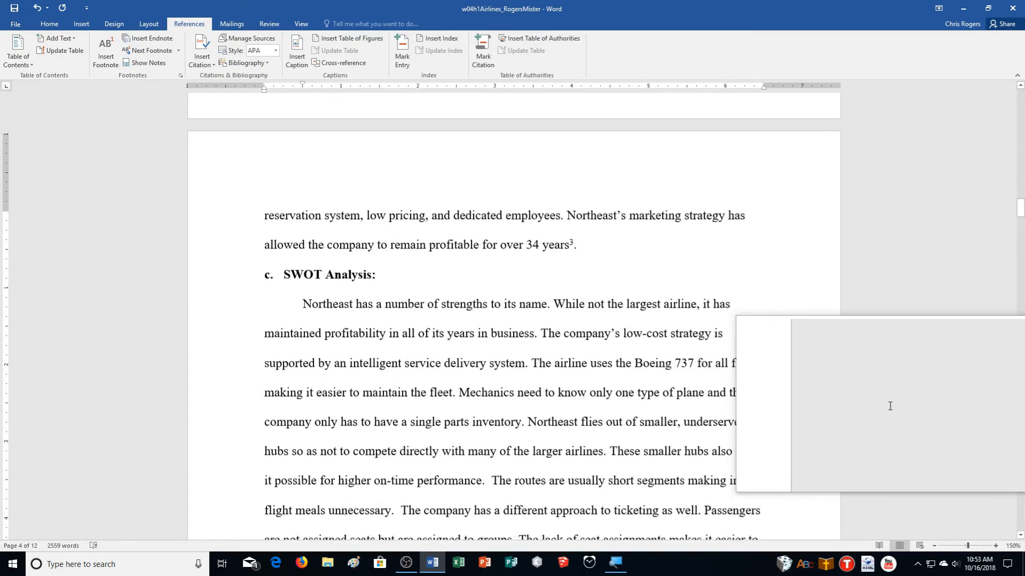
pyautogui.scroll(-4, 889, 406)
pyautogui.scroll(-5, 890, 406)
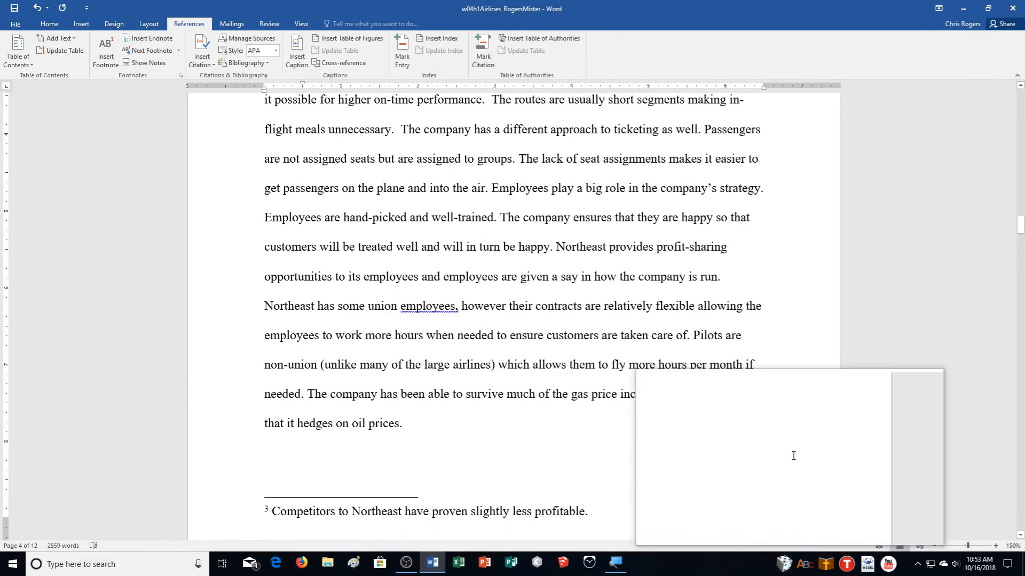
pyautogui.scroll(6, 875, 440)
pyautogui.scroll(1, 876, 440)
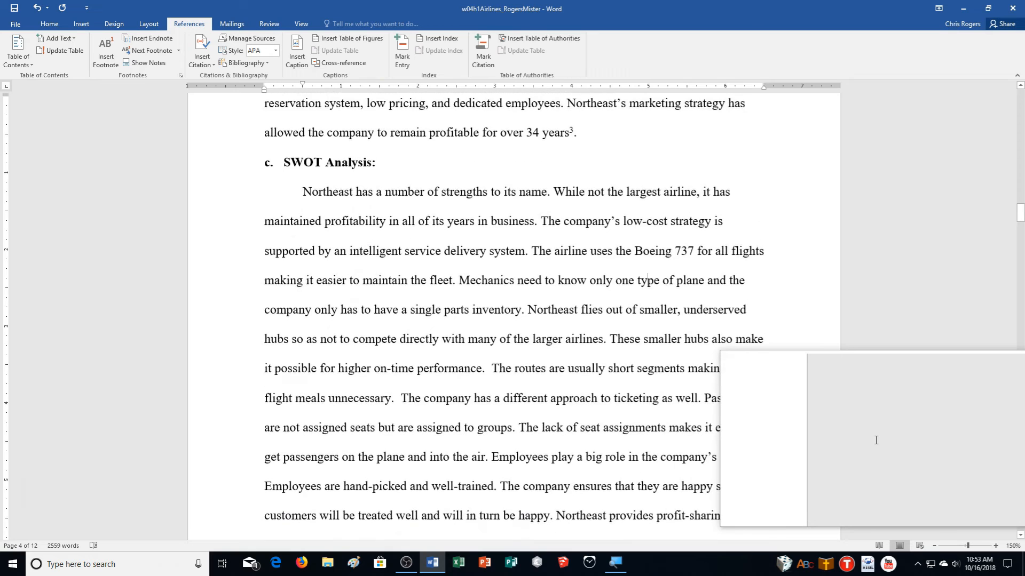
pyautogui.scroll(4, 876, 440)
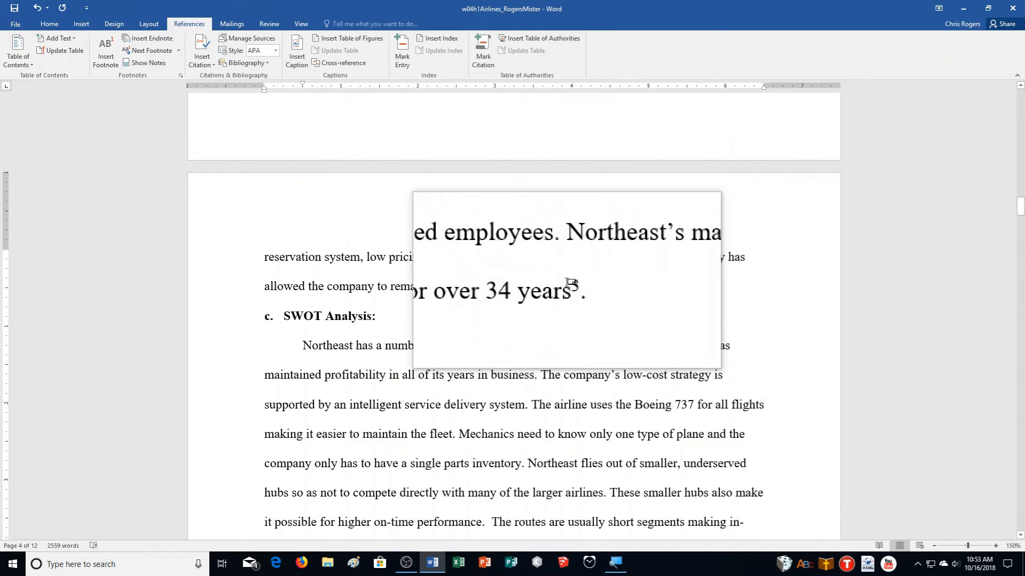
pyautogui.moveTo(570, 283)
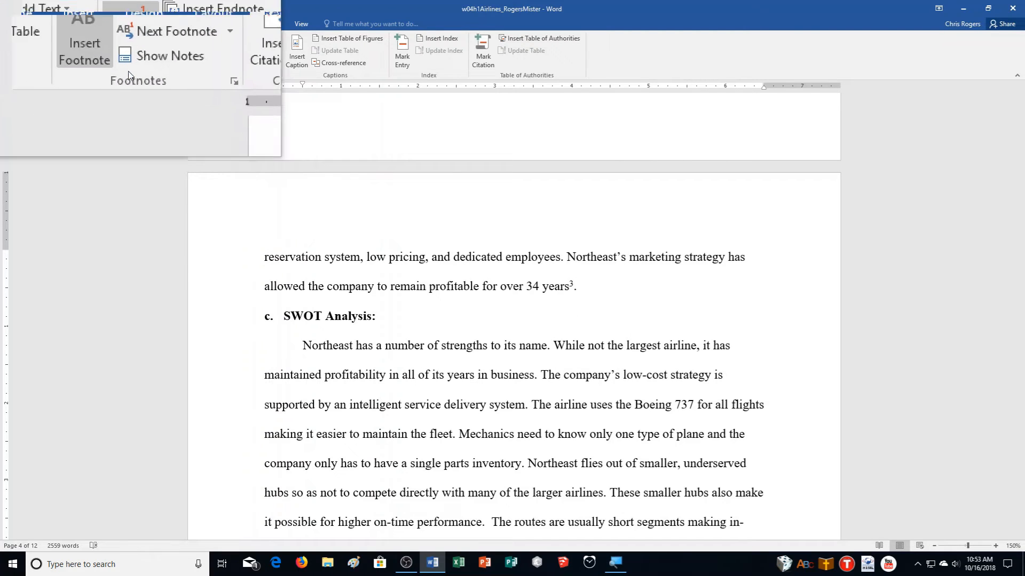
# - Insert footnote 4 reading 'Competitors to Northeast have proven slightly less profitable.'
pyautogui.click(182, 79)
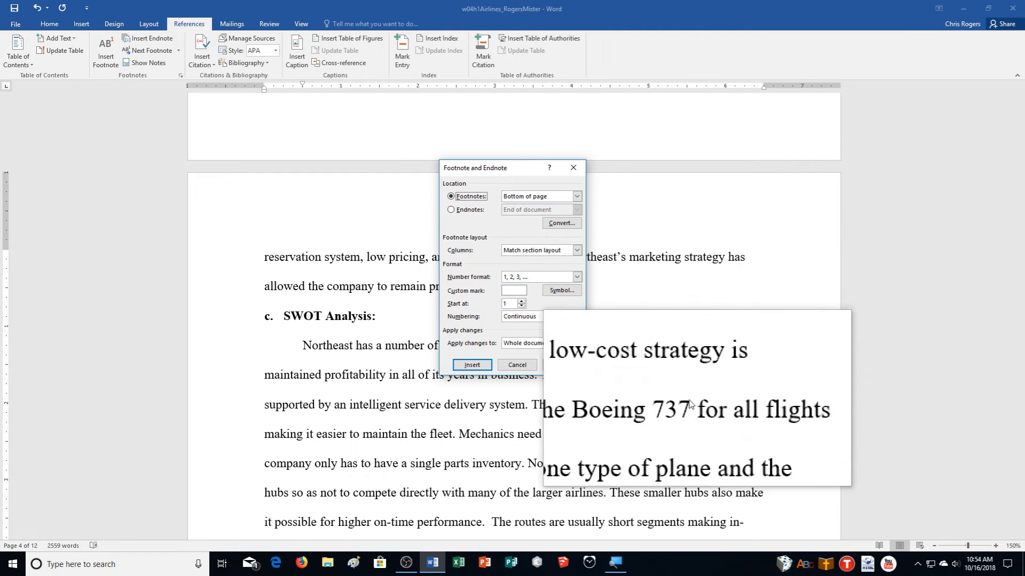
pyautogui.click(488, 363)
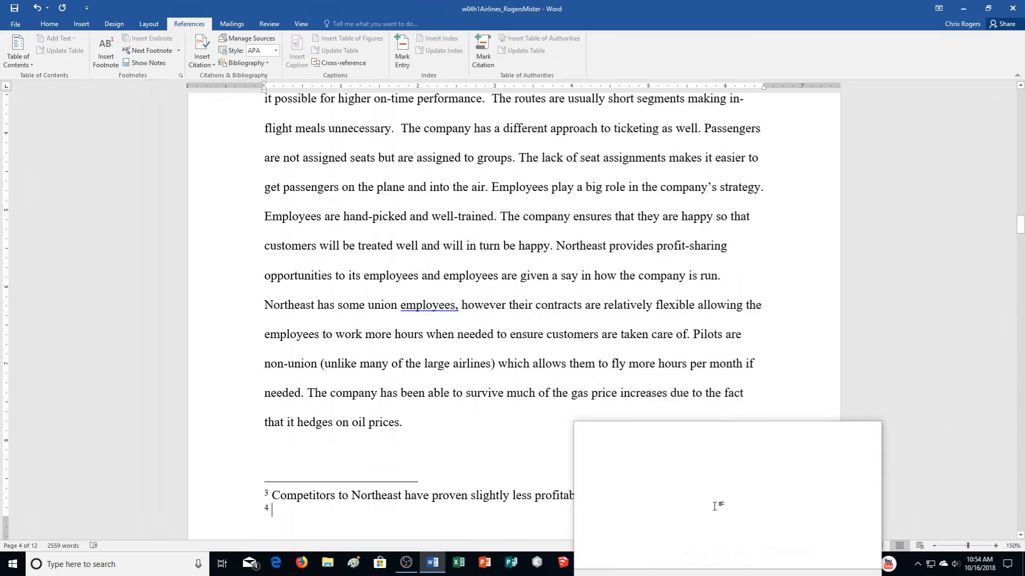
pyautogui.scroll(3, 732, 468)
pyautogui.scroll(1, 666, 465)
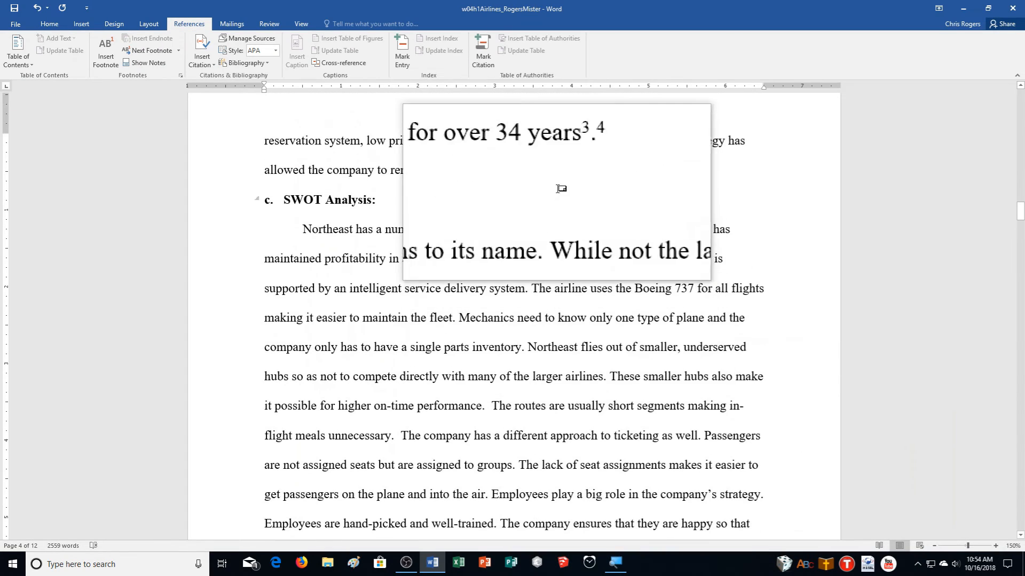
pyautogui.scroll(-5, 575, 188)
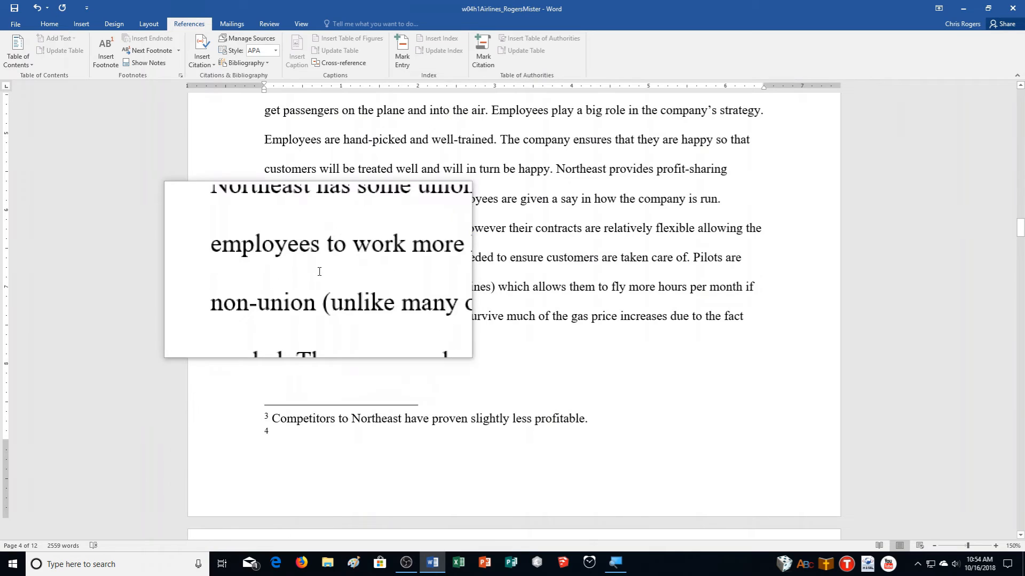
pyautogui.write('Comp')
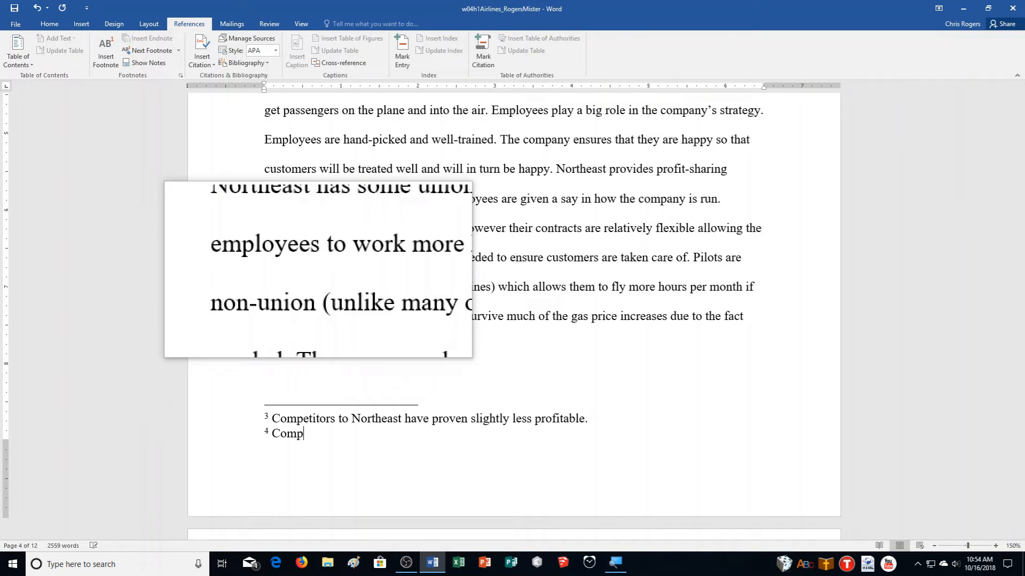
pyautogui.write('etitors to Northeast hav')
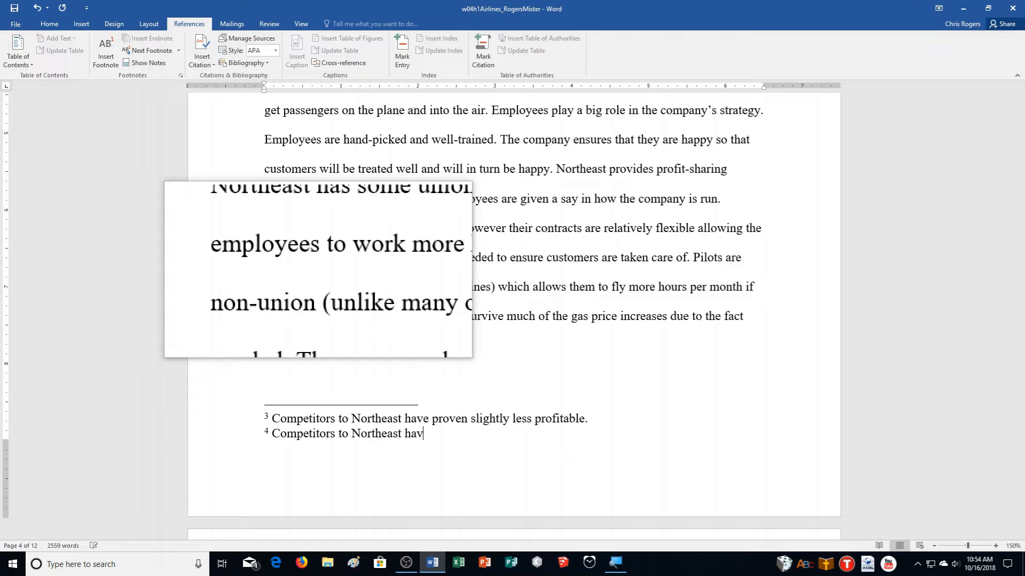
pyautogui.write('e proven slightly less profitable.')
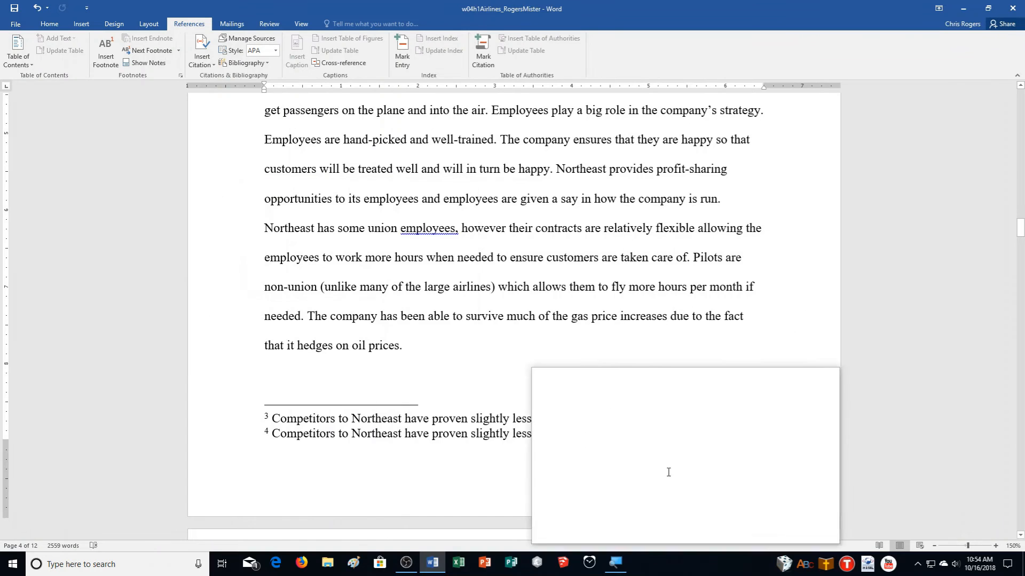
# - Apply the Footnote Text style, Times New Roman 12 pt, to footnote 4
pyautogui.rightClick(290, 433)
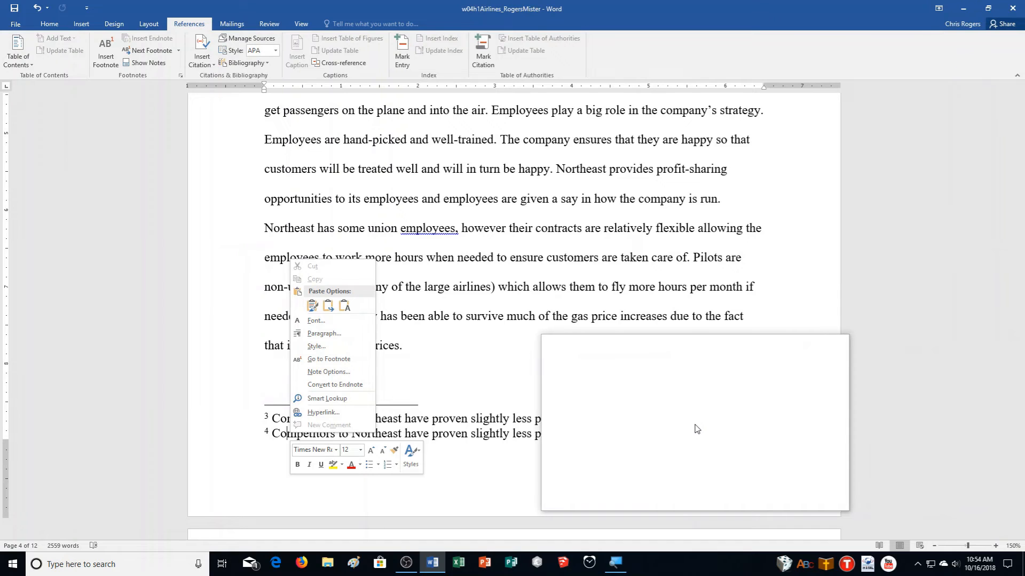
pyautogui.click(327, 350)
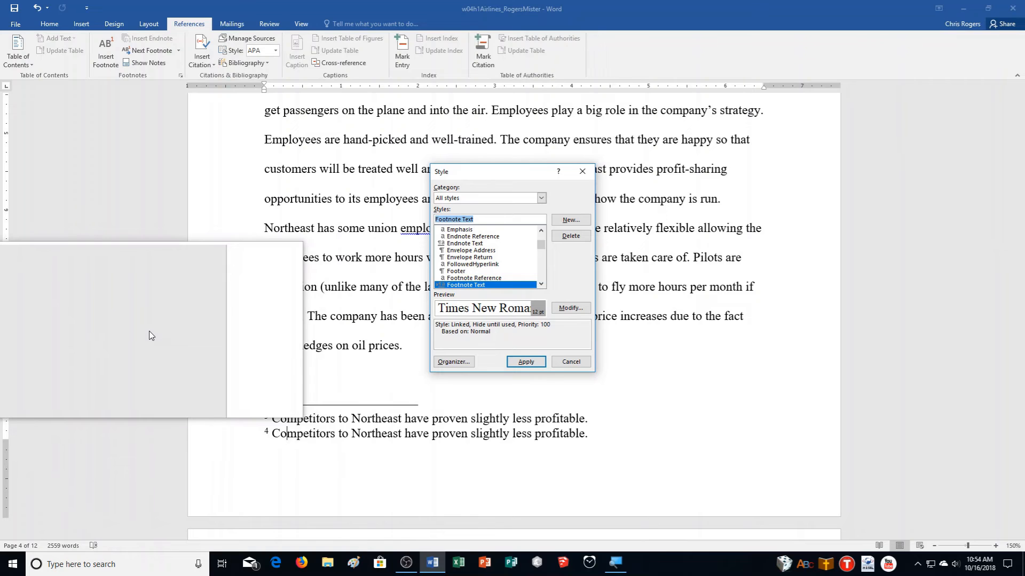
pyautogui.click(575, 305)
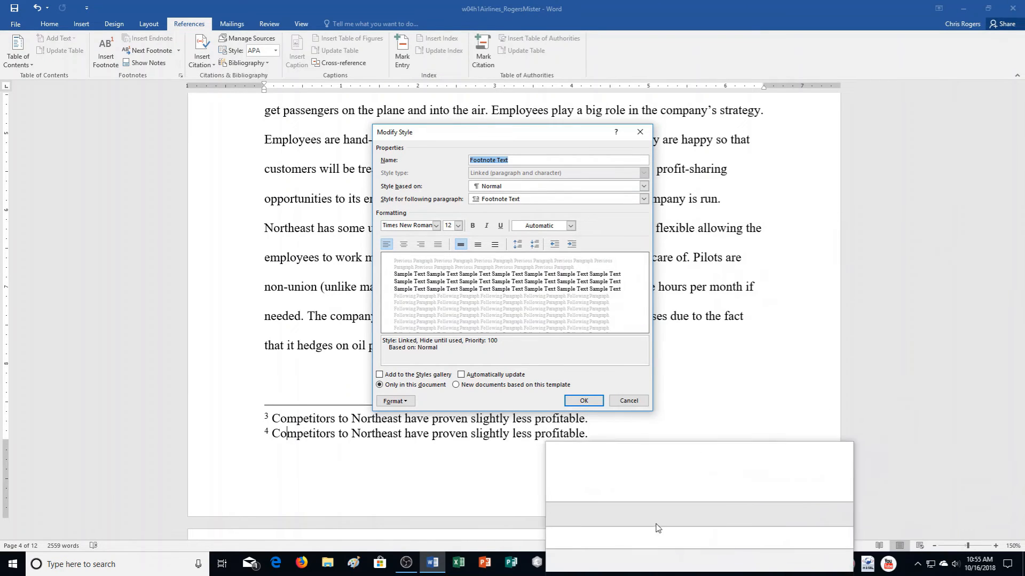
pyautogui.click(581, 401)
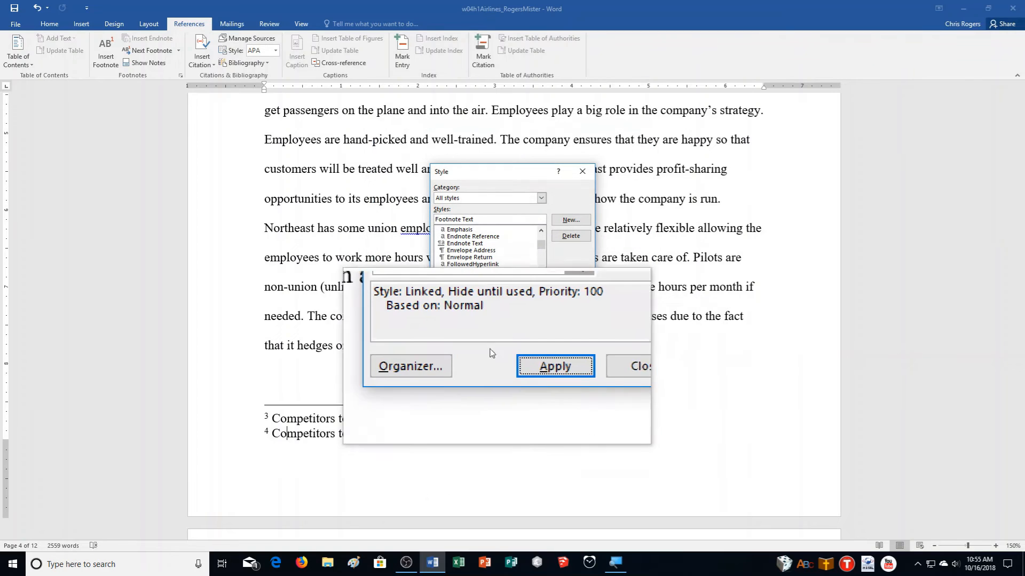
pyautogui.click(511, 363)
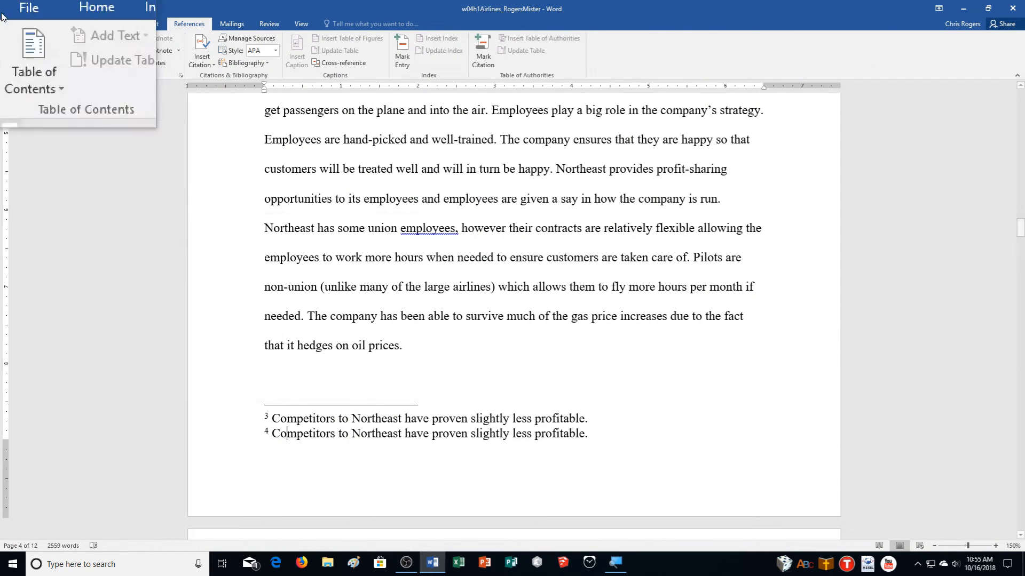
# - Save the report and insert a page break at the start to create a blank first page
pyautogui.click(15, 10)
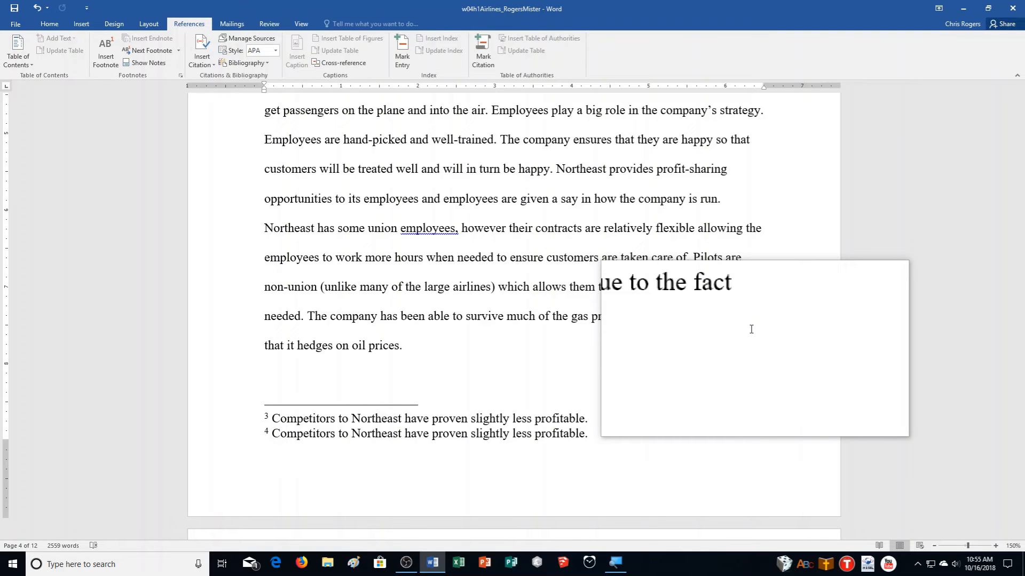
pyautogui.hotkey('ctrl', 'Home')
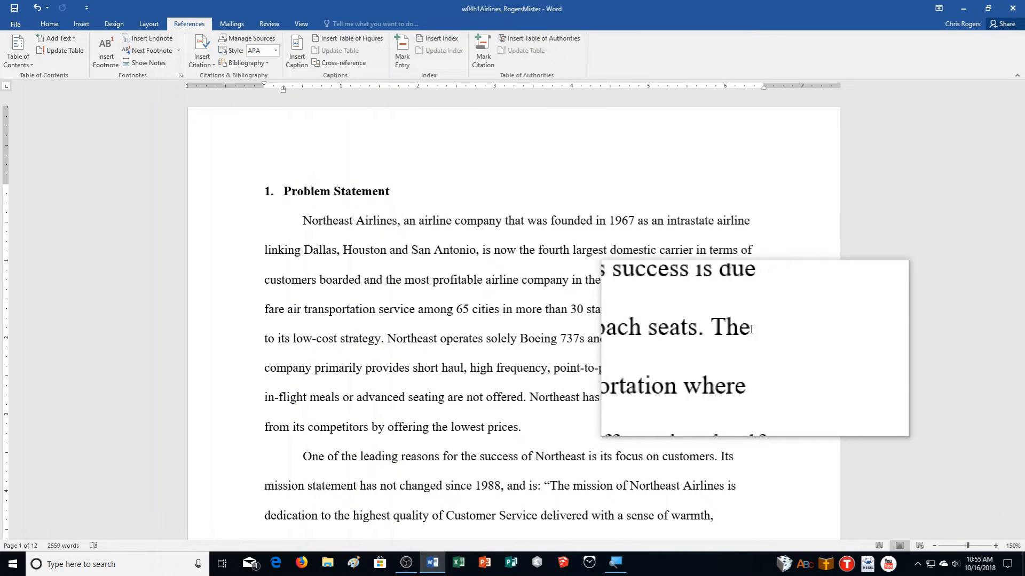
pyautogui.hotkey('ctrl', 'Return')
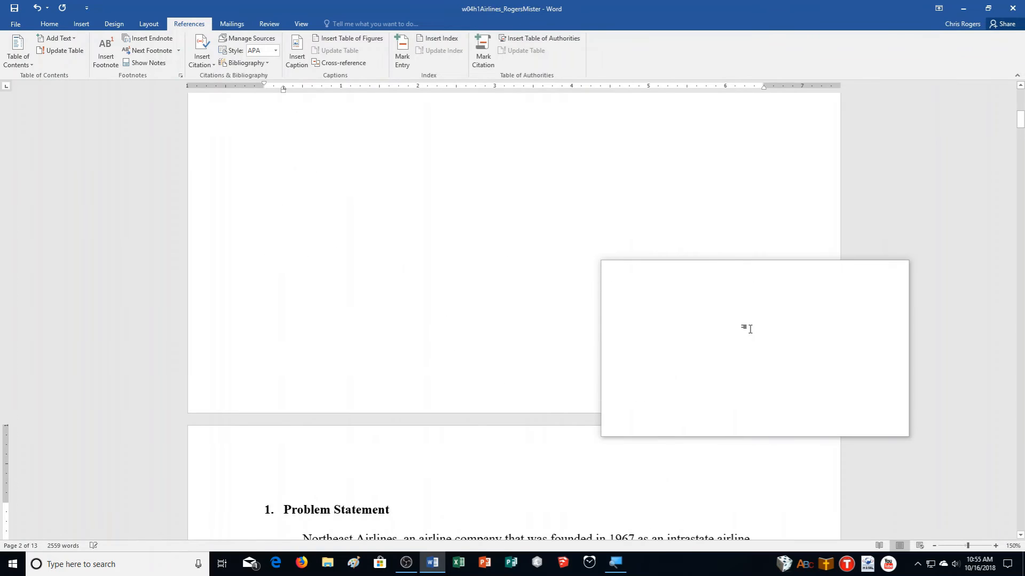
pyautogui.scroll(3, 723, 398)
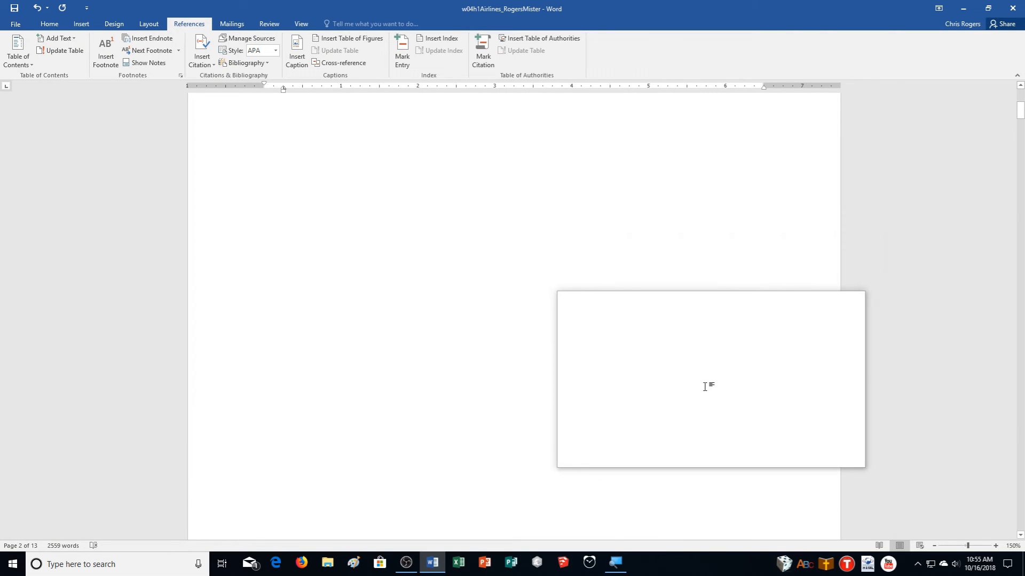
pyautogui.scroll(2, 411, 324)
# - Position the cursor a line down on the blank first page for the contents
pyautogui.click(264, 220)
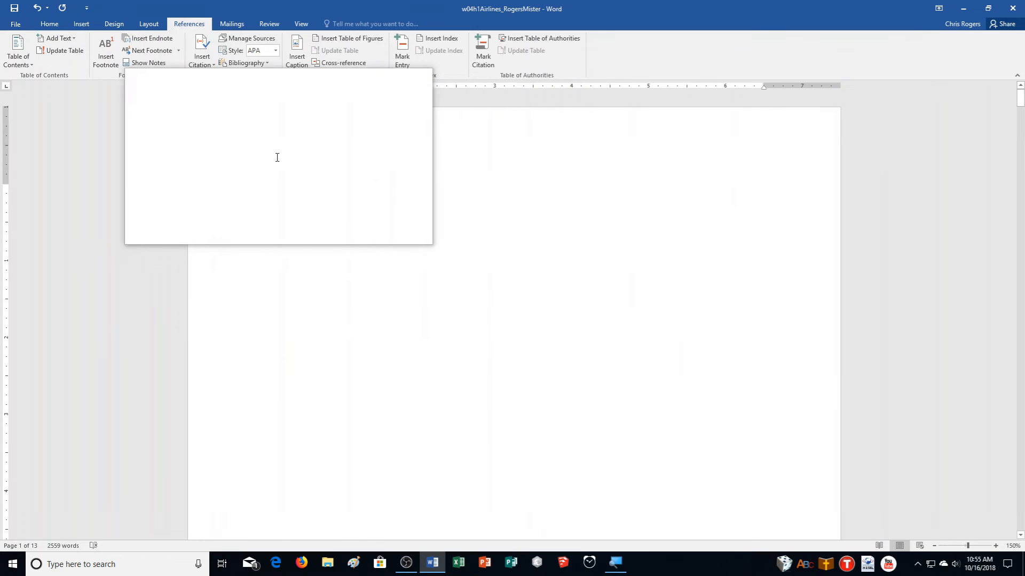
pyautogui.click(258, 171)
pyautogui.click(262, 191)
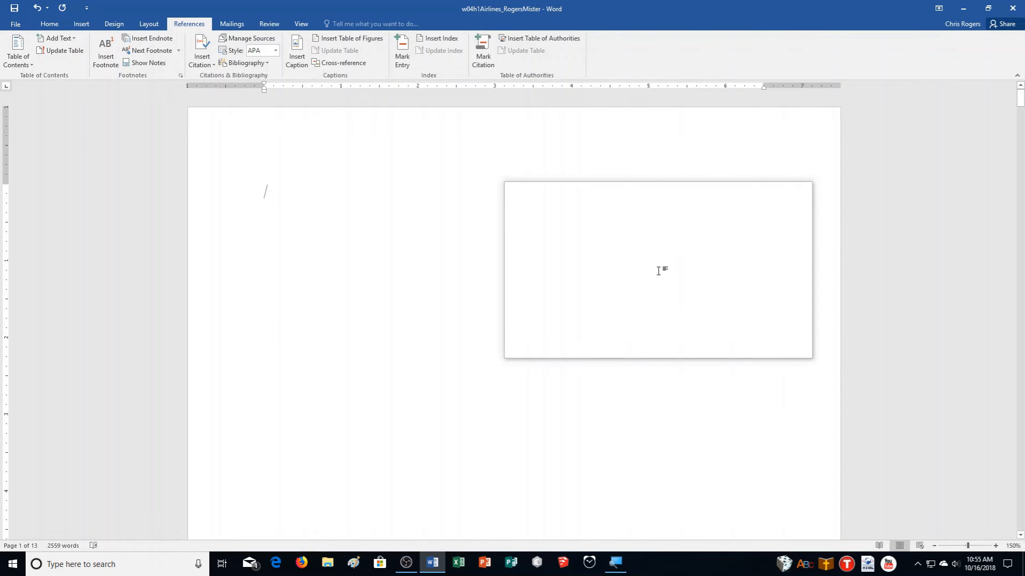
pyautogui.press('Return')
pyautogui.press('Return')
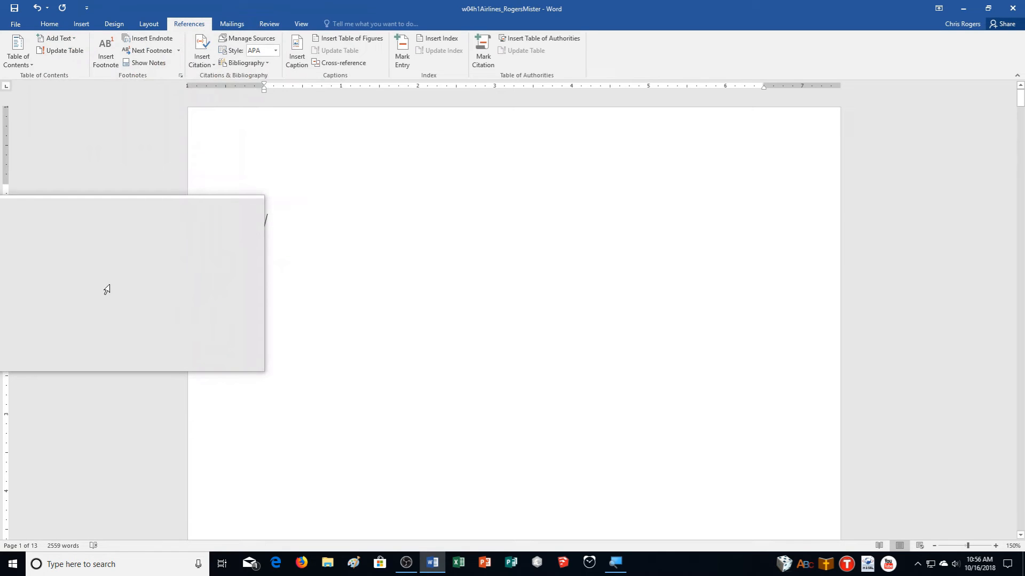
pyautogui.click(21, 59)
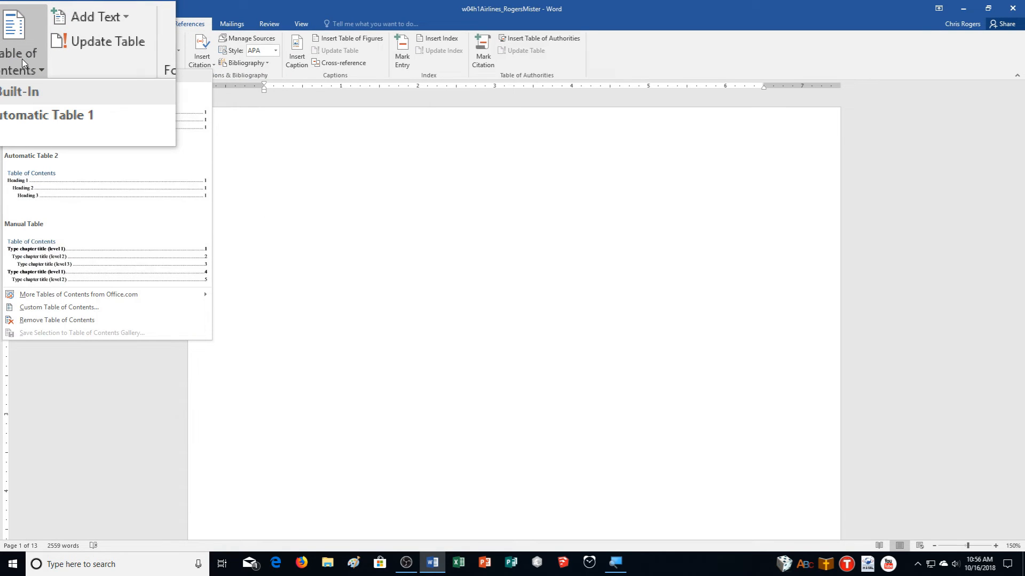
# - Insert Automatic Table 2 as the table of contents on page 1
pyautogui.click(35, 191)
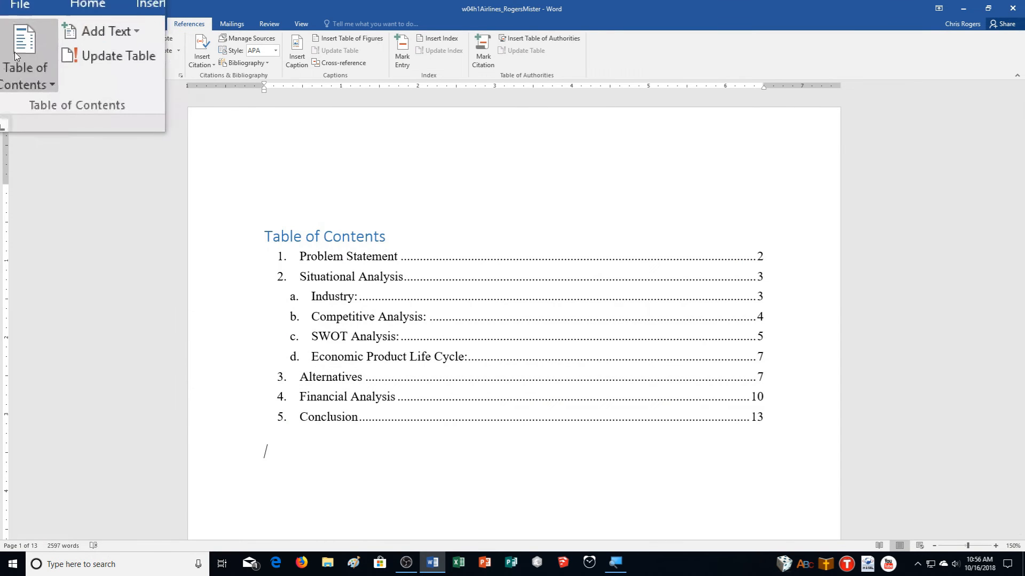
pyautogui.click(17, 54)
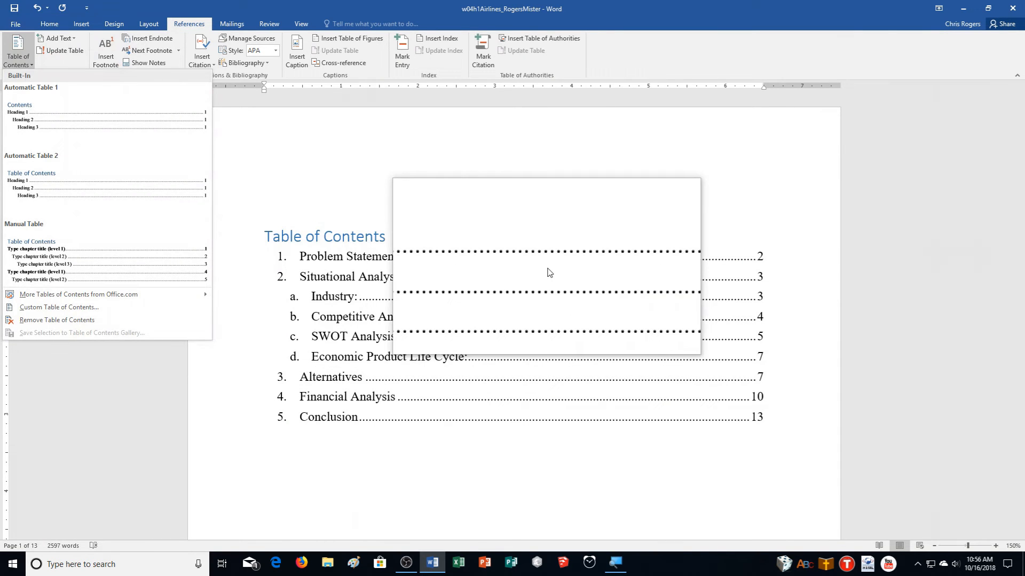
pyautogui.click(549, 273)
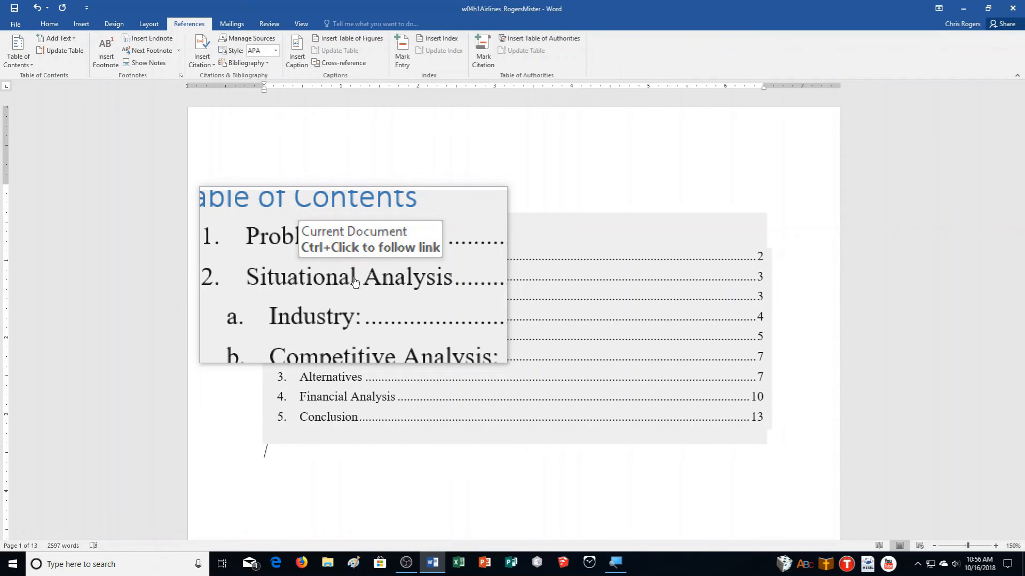
# - Rename the Situational Analysis heading to Data Analysis and return to the contents
pyautogui.keyDown('ctrl'); pyautogui.click(355, 282); pyautogui.keyUp('ctrl')
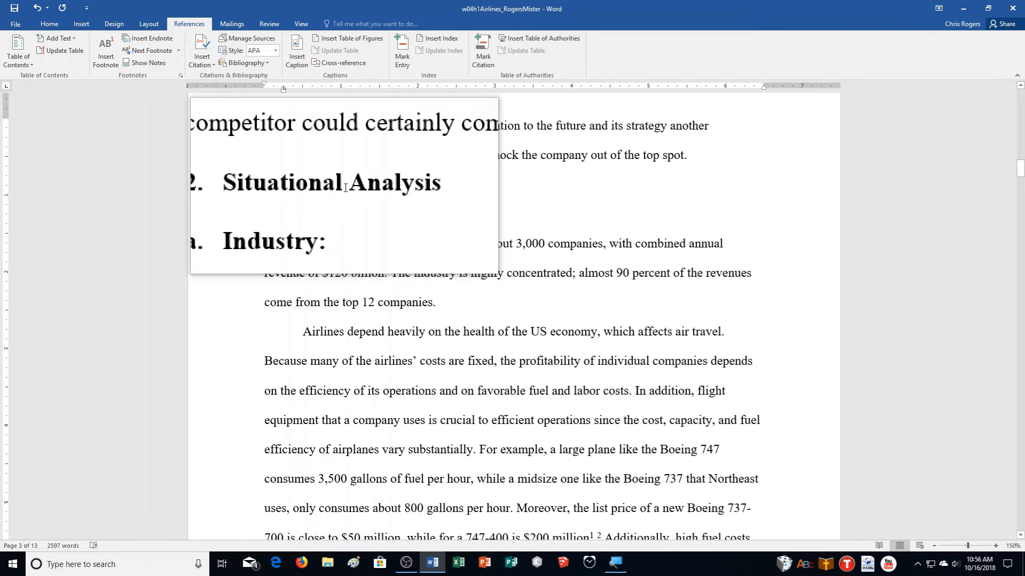
pyautogui.moveTo(329, 187); pyautogui.dragTo(287, 190)
pyautogui.write('Data')
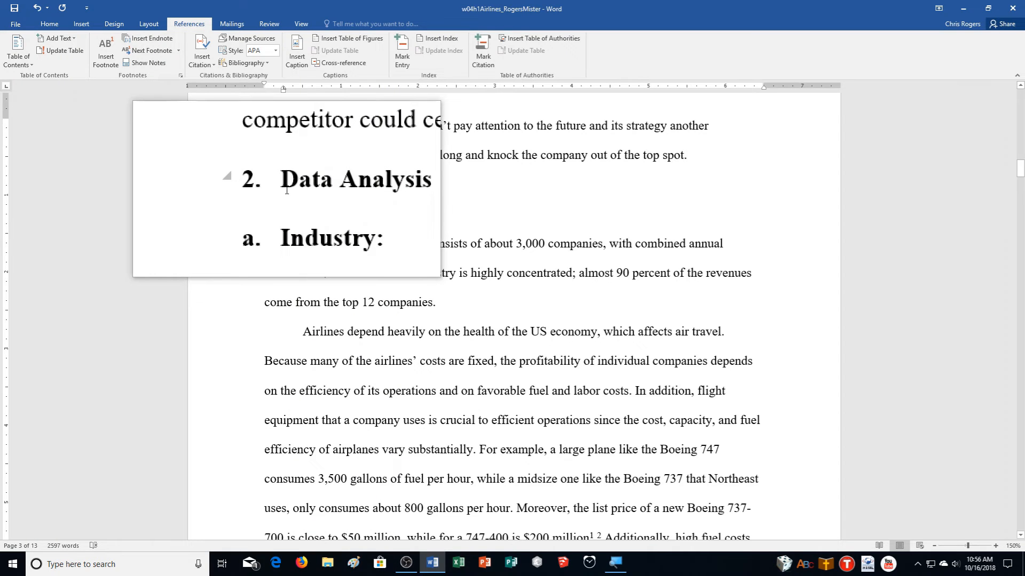
pyautogui.hotkey('ctrl', 'Home')
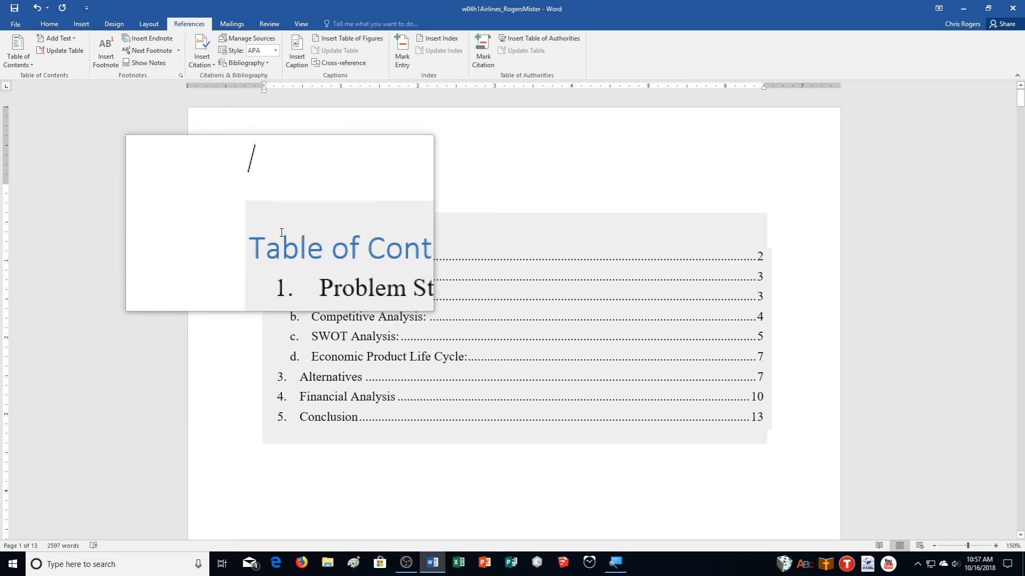
# - Rebuild the entire table of contents, then follow its Problem Statement entry to page 2
pyautogui.rightClick(281, 231)
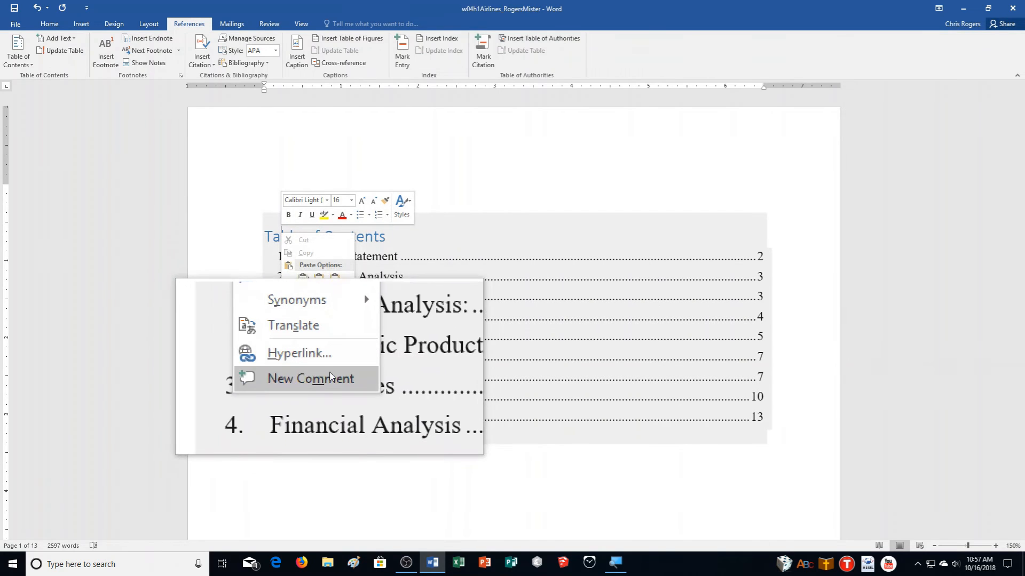
pyautogui.click(483, 382)
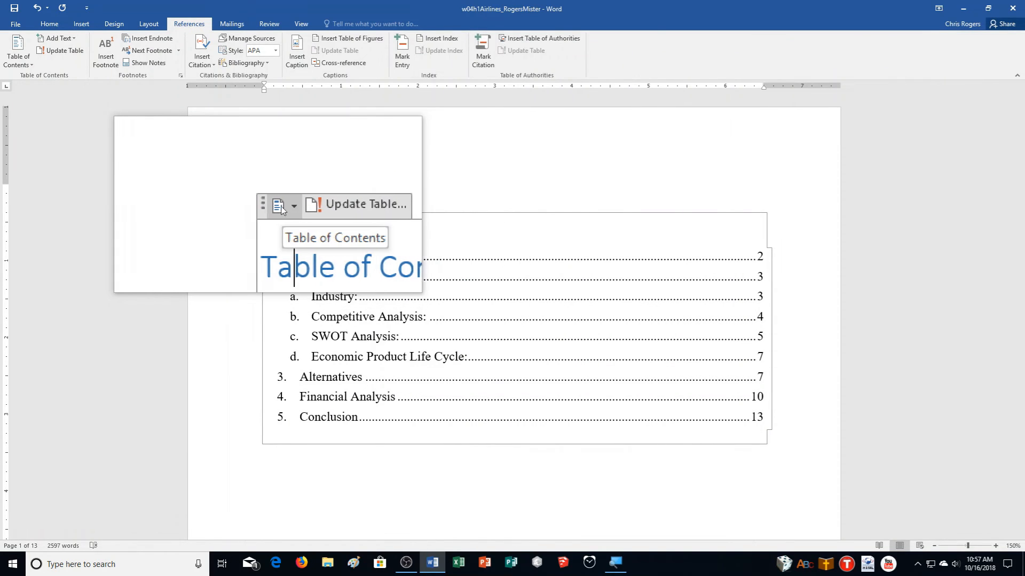
pyautogui.click(301, 209)
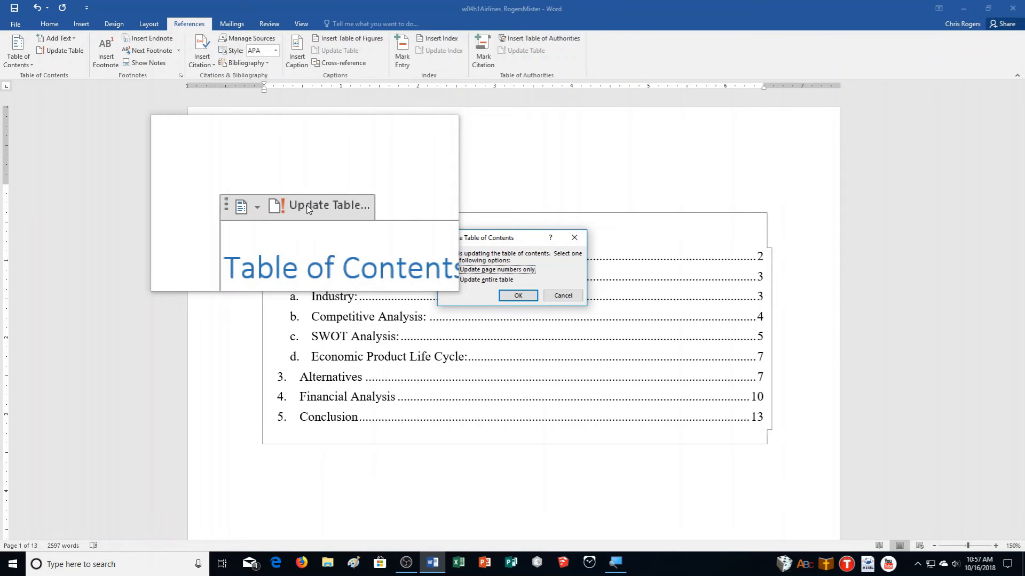
pyautogui.click(489, 279)
pyautogui.click(520, 299)
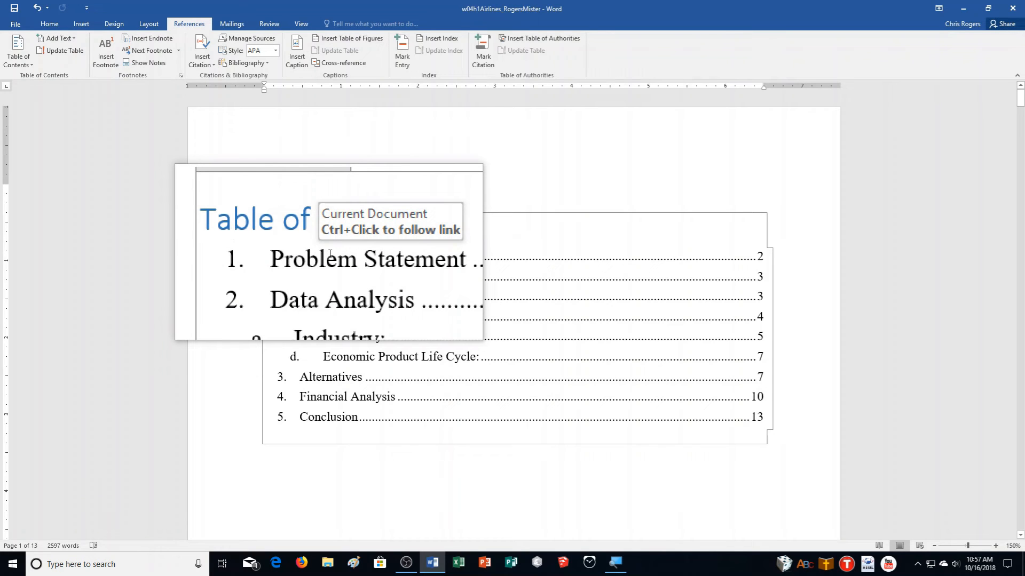
pyautogui.keyDown('ctrl'); pyautogui.click(330, 254); pyautogui.keyUp('ctrl')
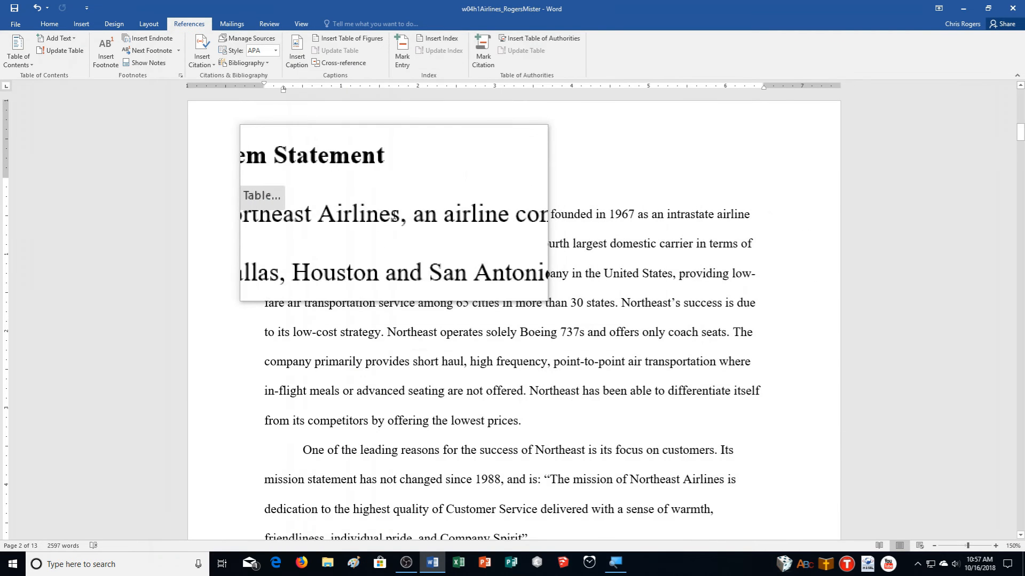
# - Mark every 'Northeast Airlines' as an index entry, then start an entry for 'Northeast'
pyautogui.moveTo(399, 216); pyautogui.dragTo(322, 223)
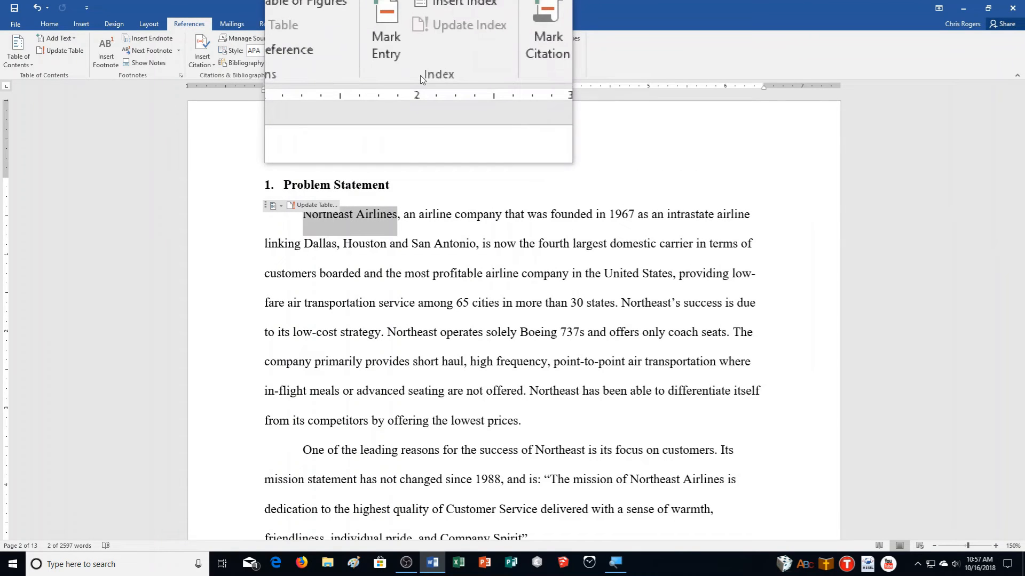
pyautogui.click(407, 57)
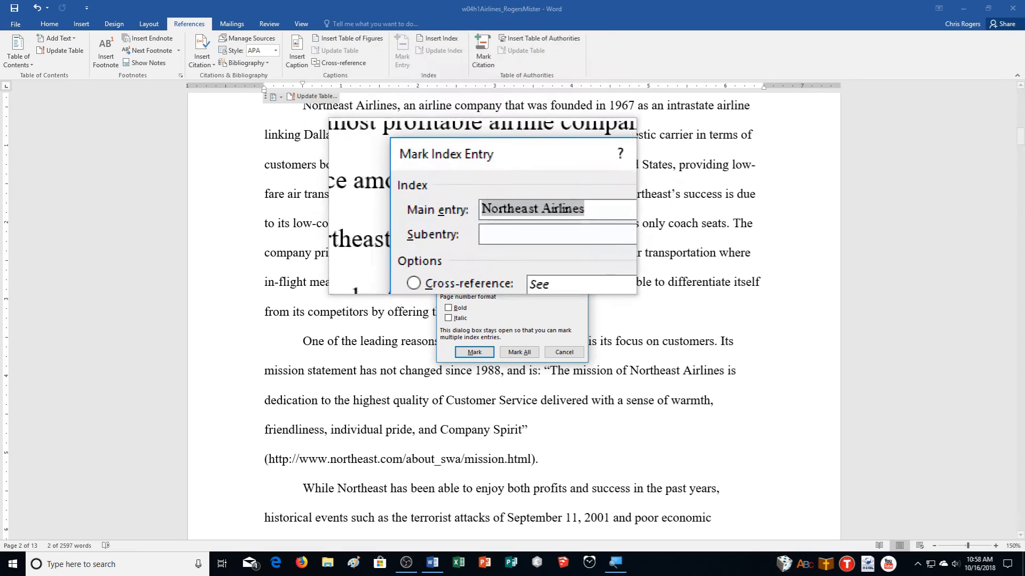
pyautogui.click(510, 358)
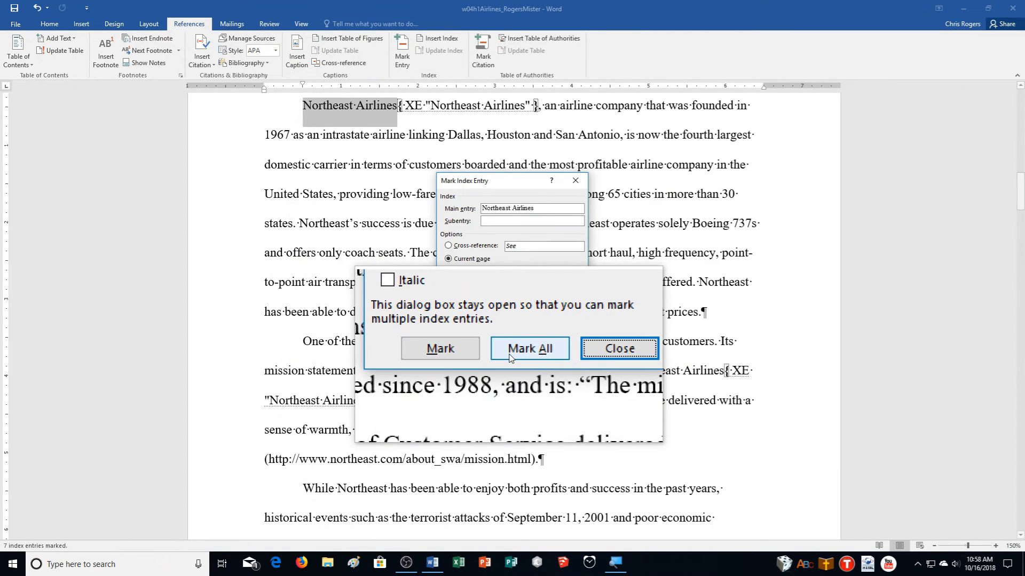
pyautogui.click(583, 353)
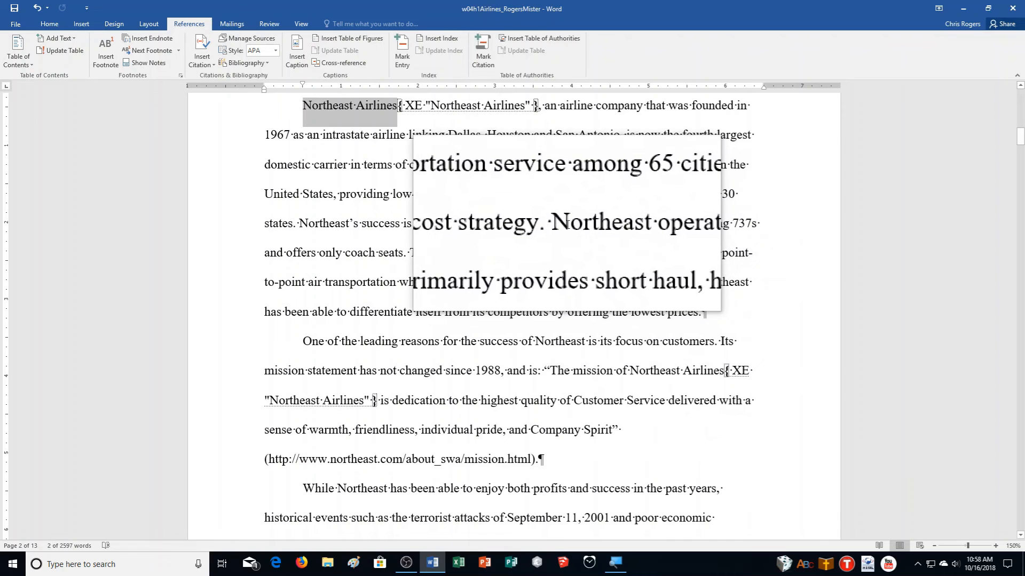
pyautogui.moveTo(560, 223); pyautogui.dragTo(611, 231)
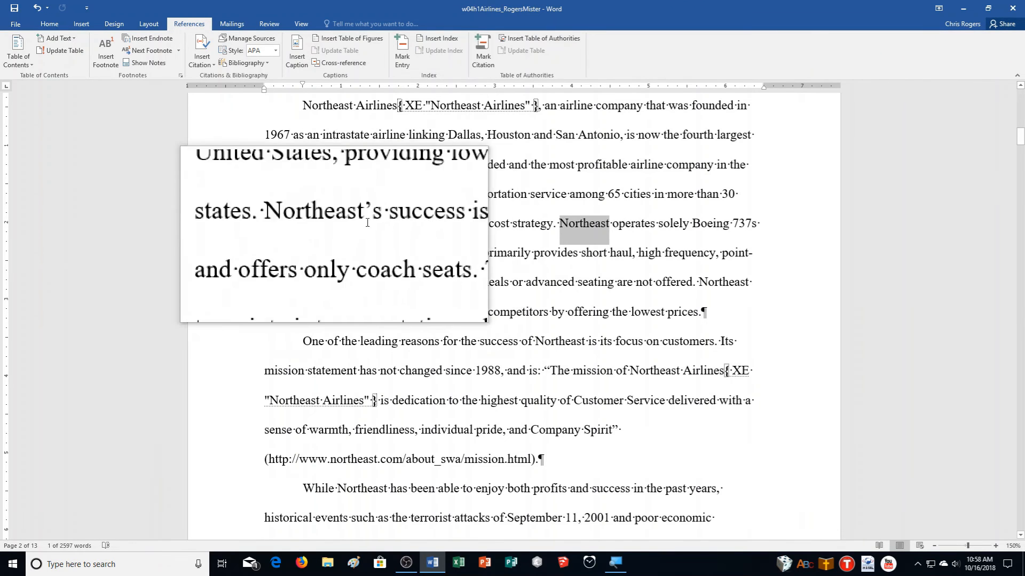
pyautogui.click(396, 57)
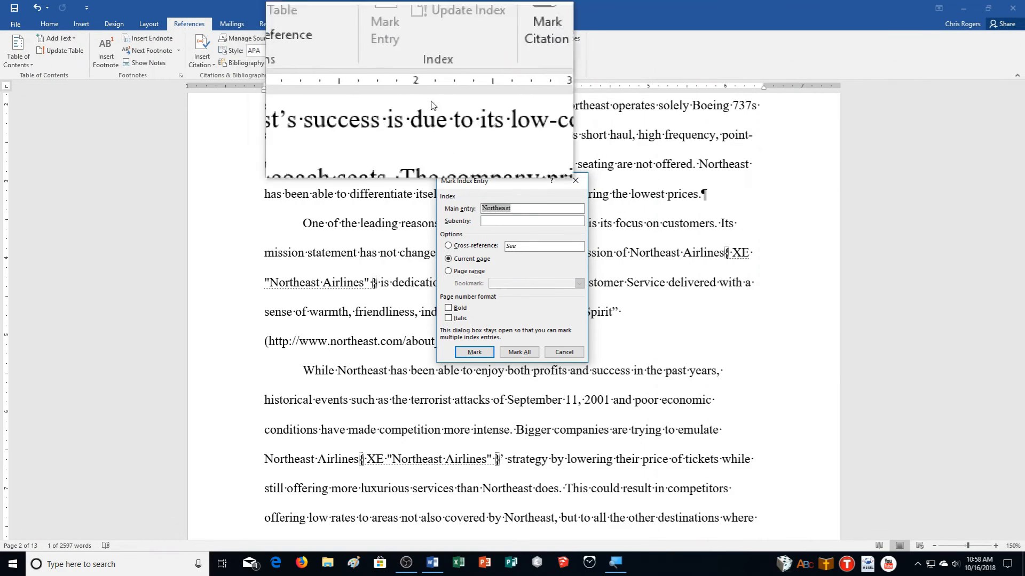
# - Index 'Northeast' as a cross-reference reading 'See Northeast Airlines' instead of a page number
pyautogui.click(463, 248)
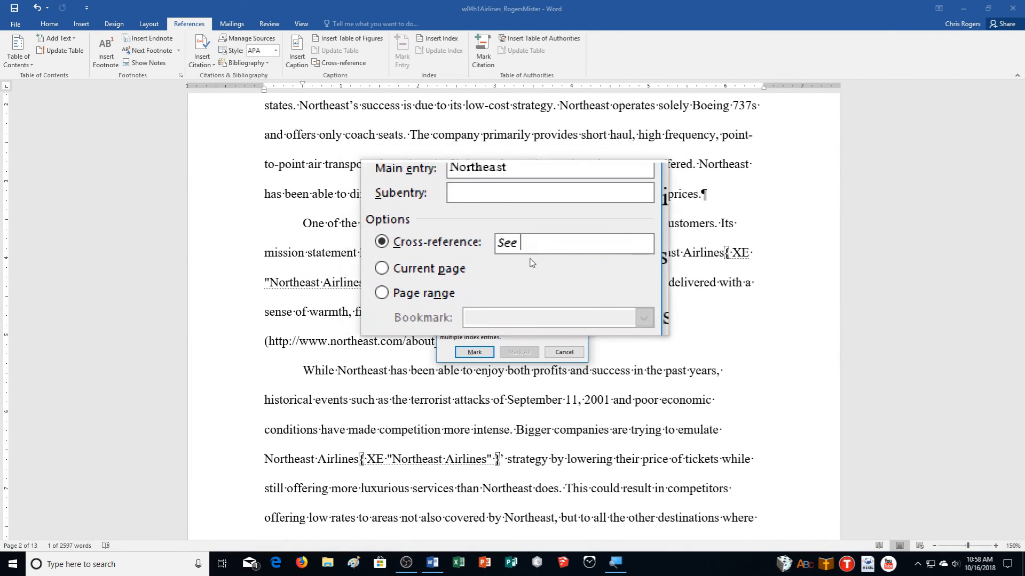
pyautogui.write('N')
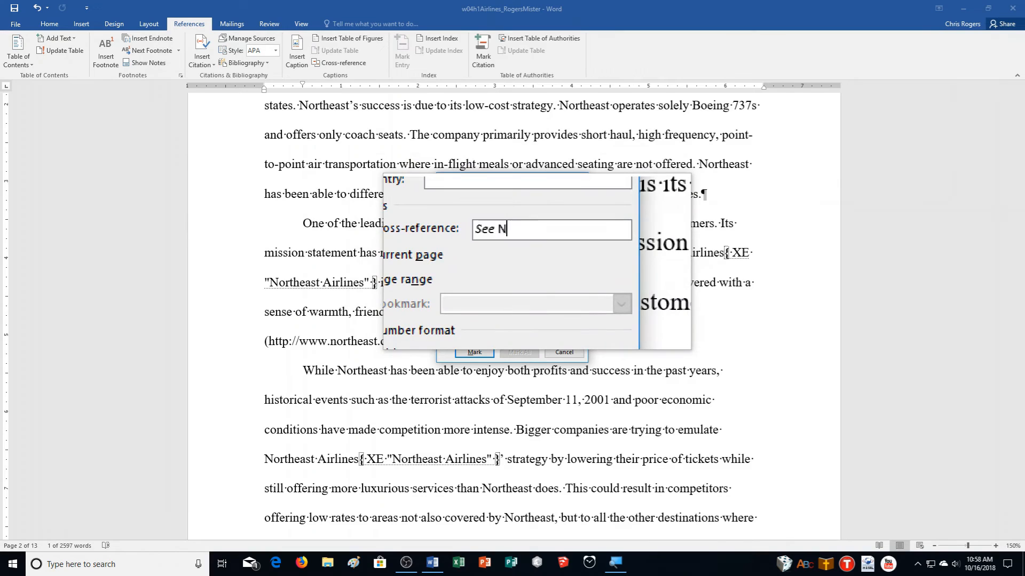
pyautogui.write('ortheast Airlines')
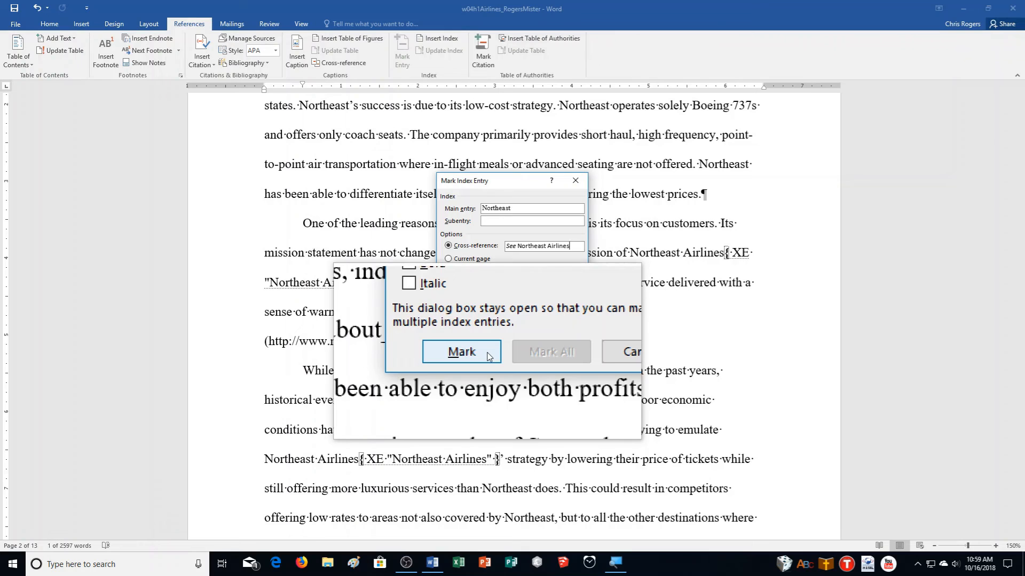
pyautogui.click(487, 356)
pyautogui.click(561, 355)
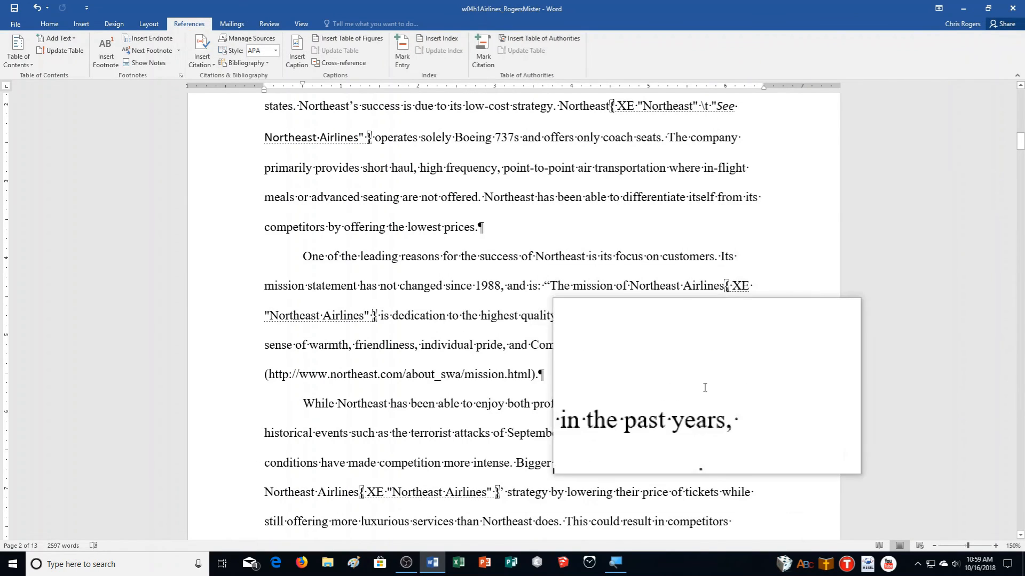
pyautogui.scroll(-10, 705, 388)
pyautogui.scroll(-8, 693, 384)
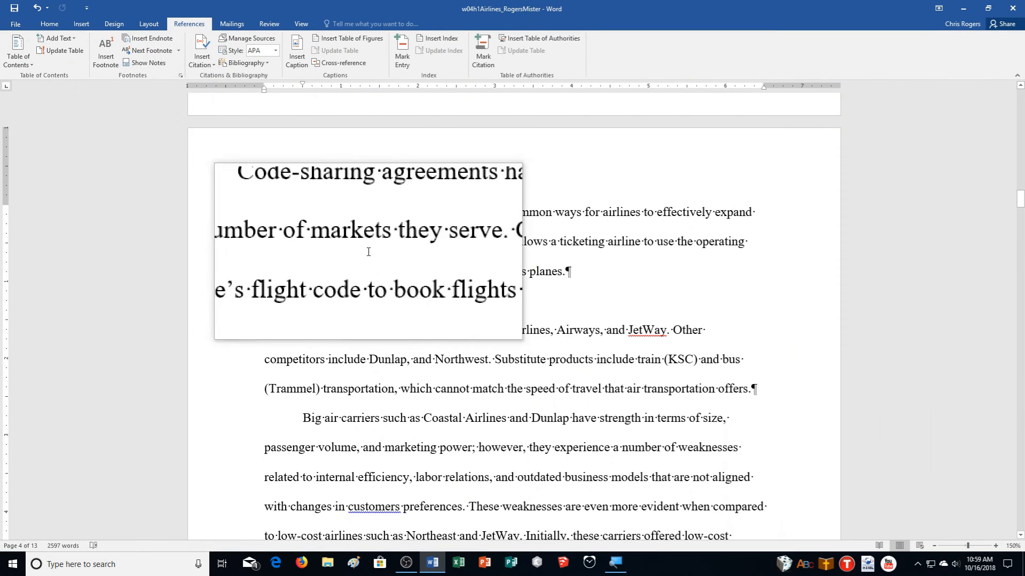
# - Mark every occurrence of 'Code-sharing' as an index entry and go to the document's end
pyautogui.moveTo(303, 212); pyautogui.dragTo(370, 213)
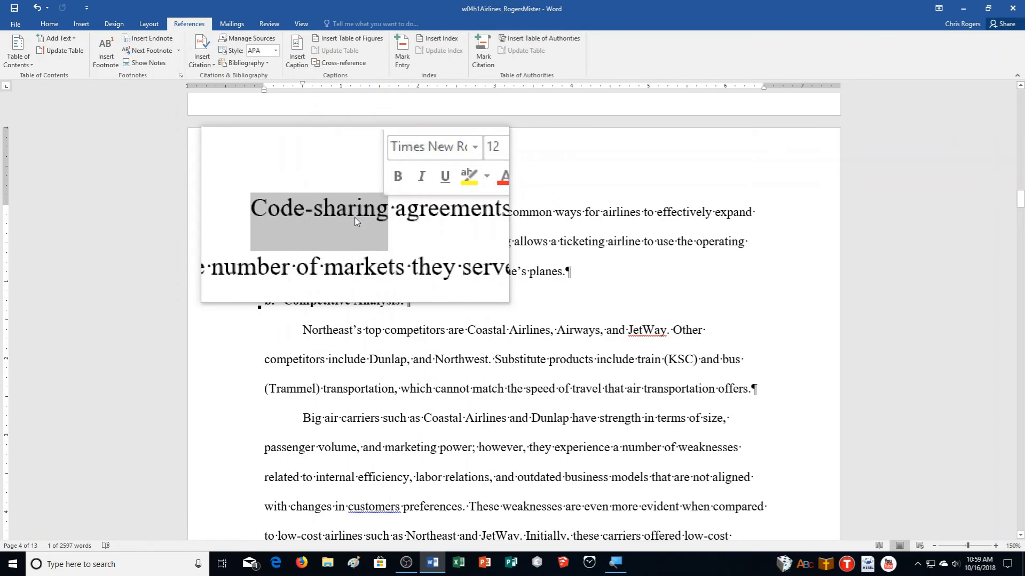
pyautogui.click(402, 63)
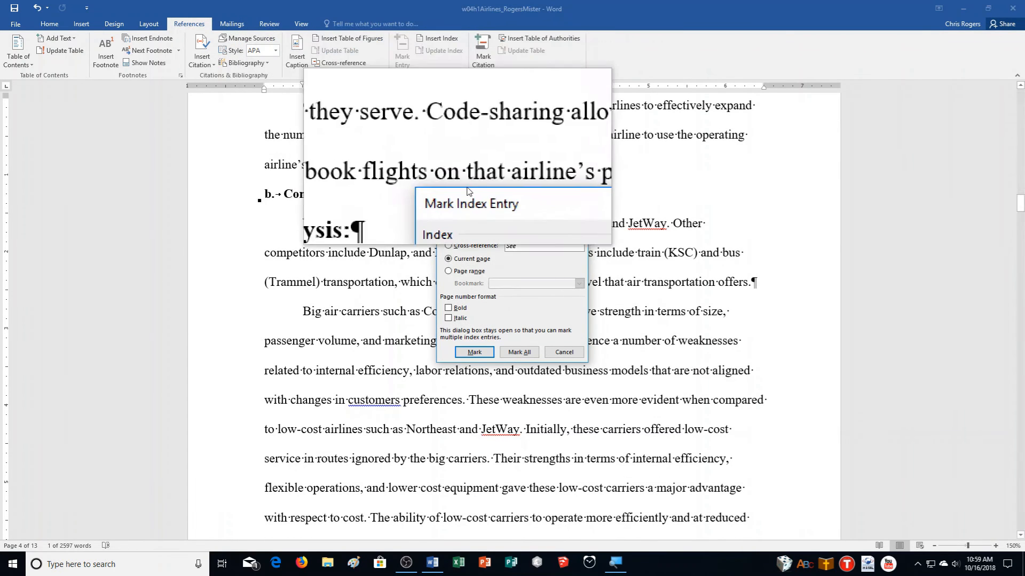
pyautogui.click(519, 357)
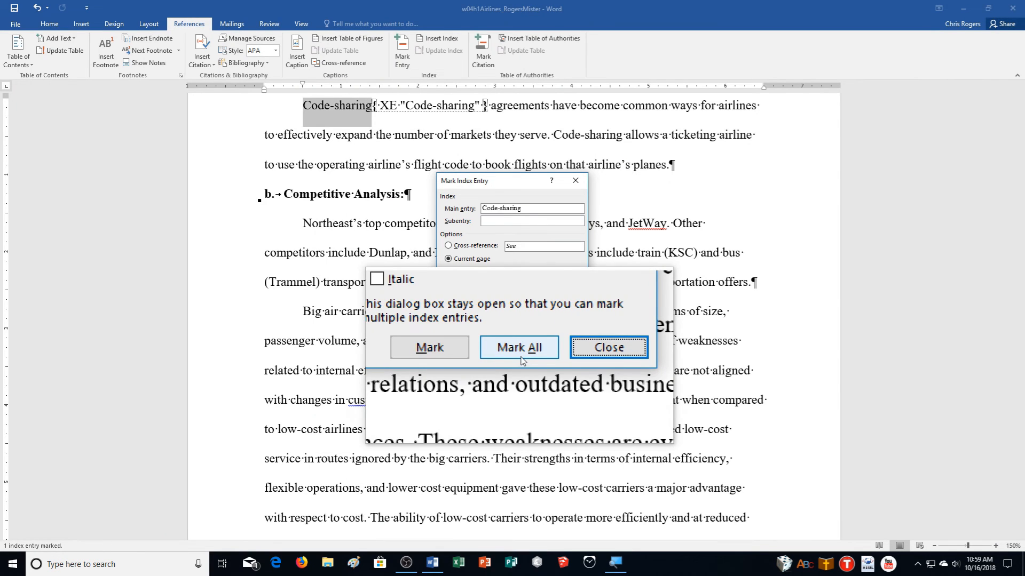
pyautogui.click(559, 353)
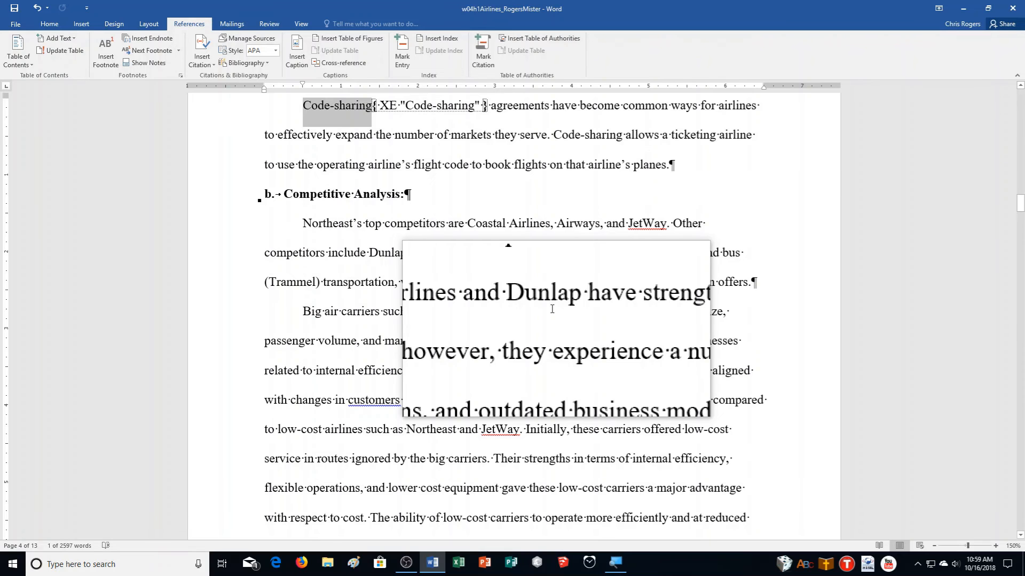
pyautogui.hotkey('ctrl', 'End')
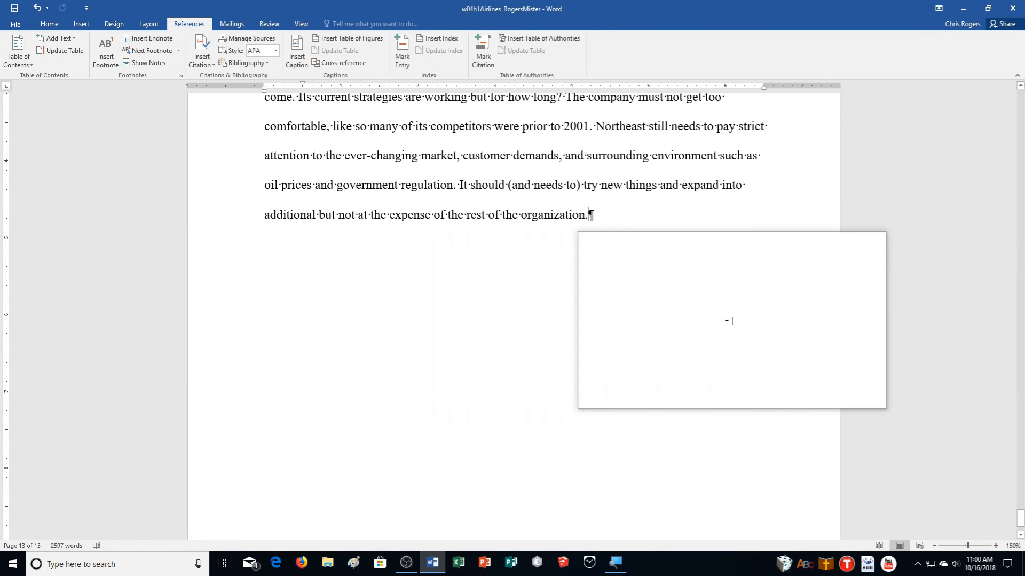
# - Insert a two-column index of the marked entries on a new final page
pyautogui.hotkey('ctrl', 'Return')
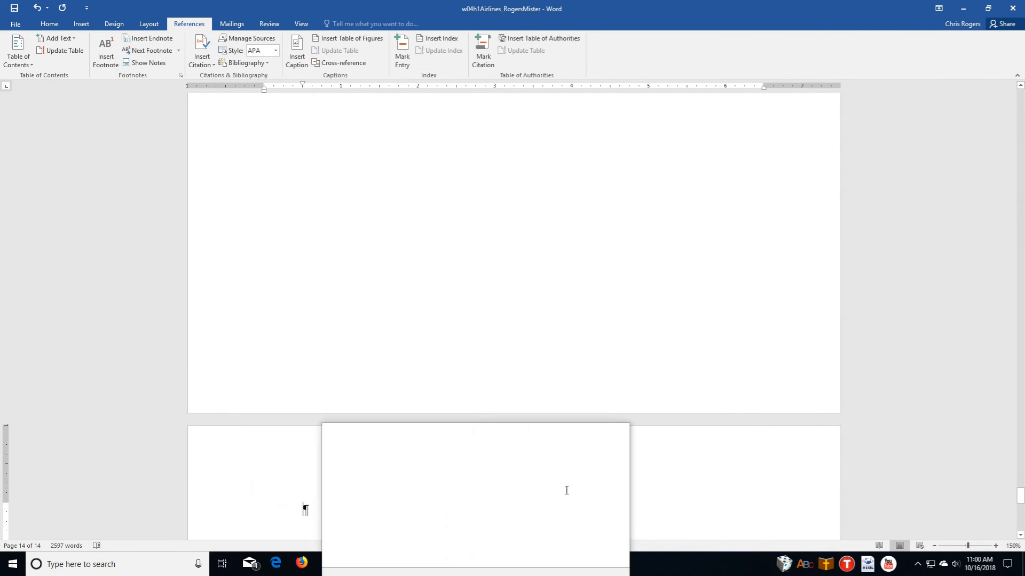
pyautogui.scroll(-5, 587, 465)
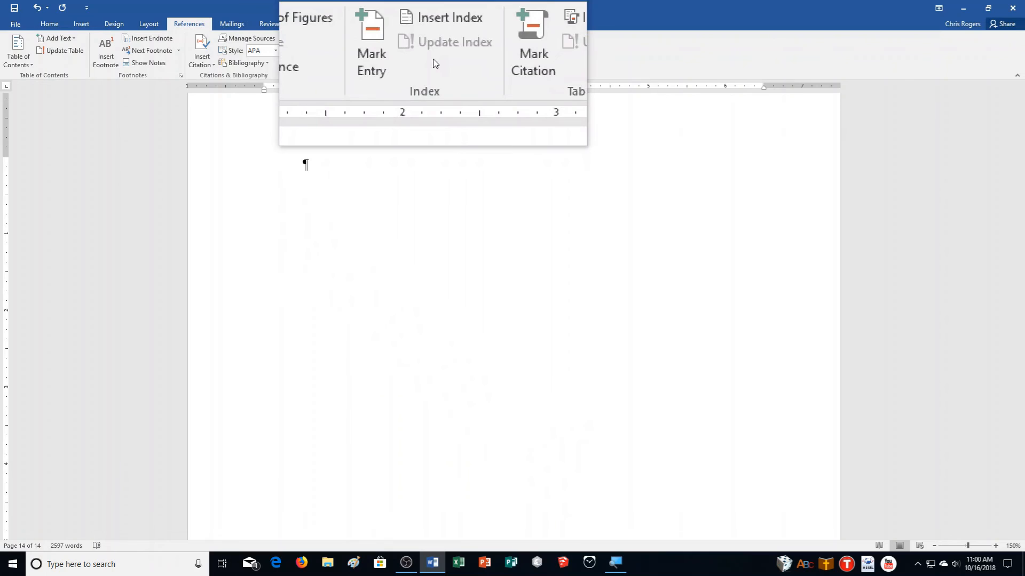
pyautogui.click(425, 42)
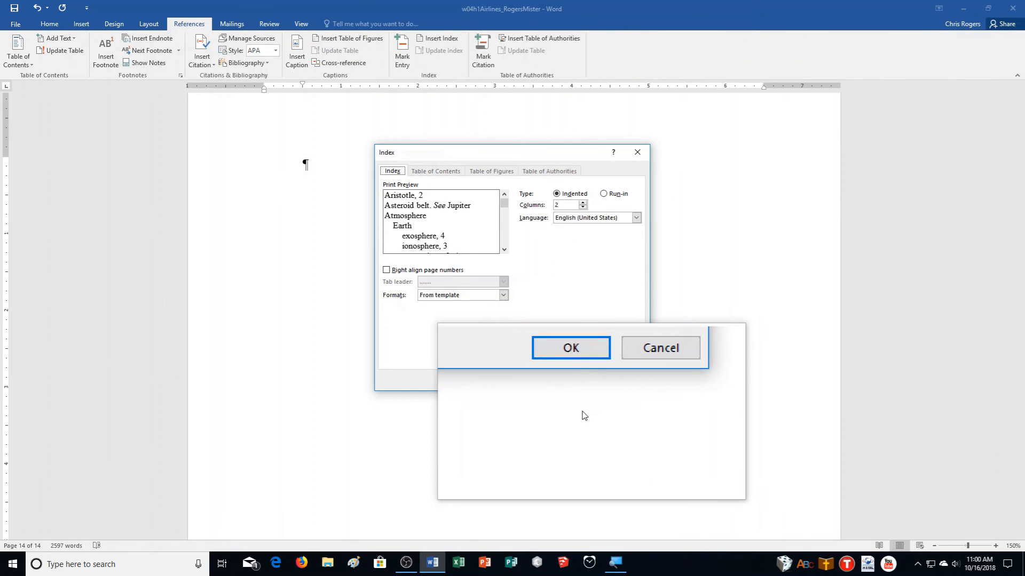
pyautogui.click(581, 388)
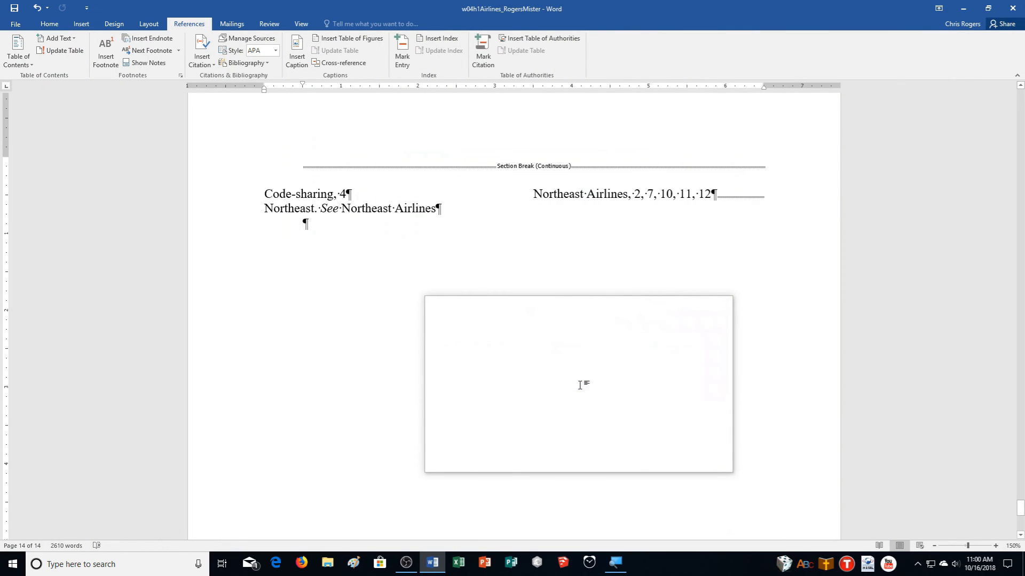
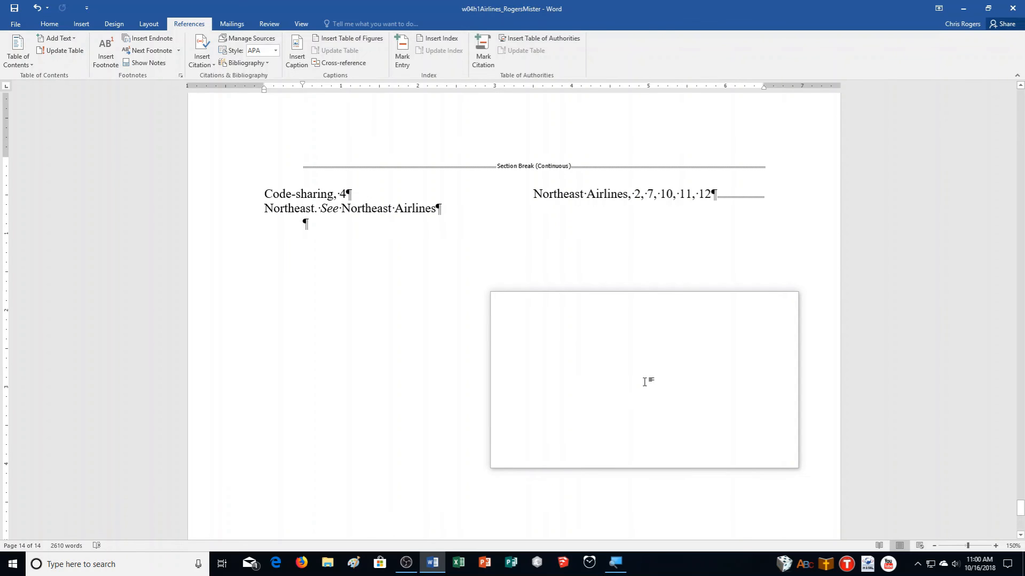
# - Jump to the start of the report, where the Table of Contents sits on page 1
pyautogui.hotkey('ctrl', 'Home')
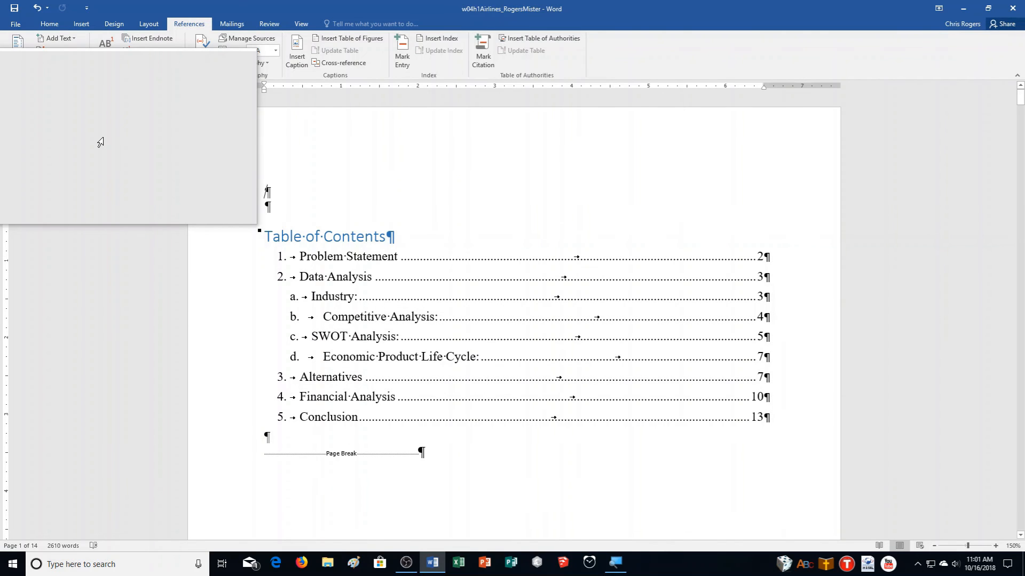
# - Push the Table of Contents to a new page and format the blank line centred, 16 pt, black
pyautogui.hotkey('ctrl', 'Return')
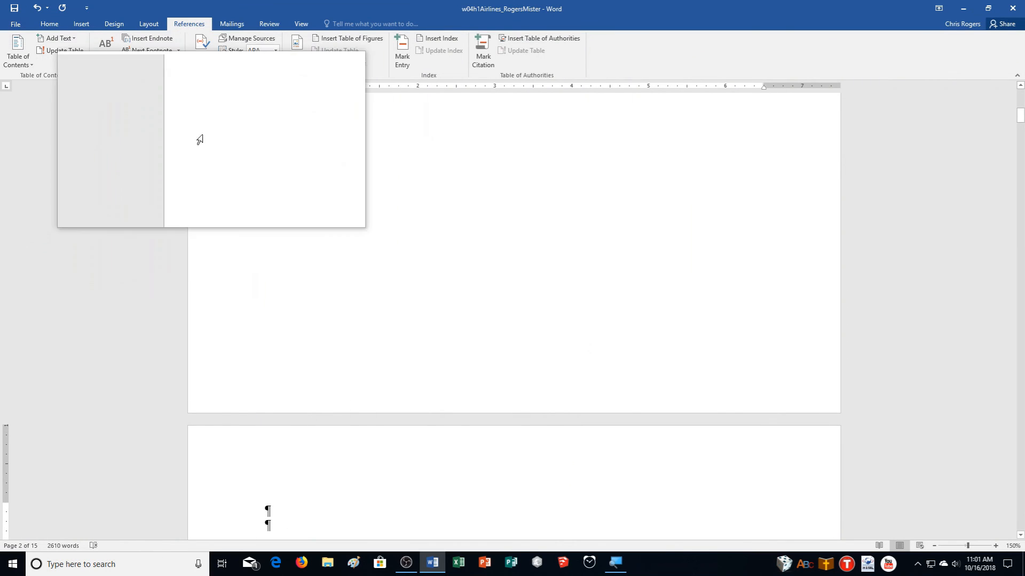
pyautogui.click(52, 27)
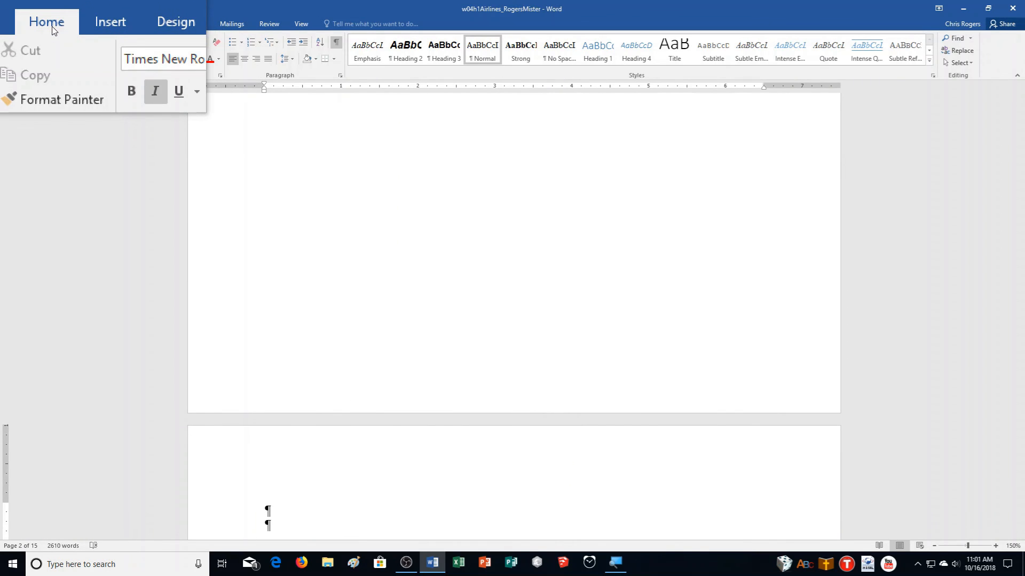
pyautogui.click(244, 60)
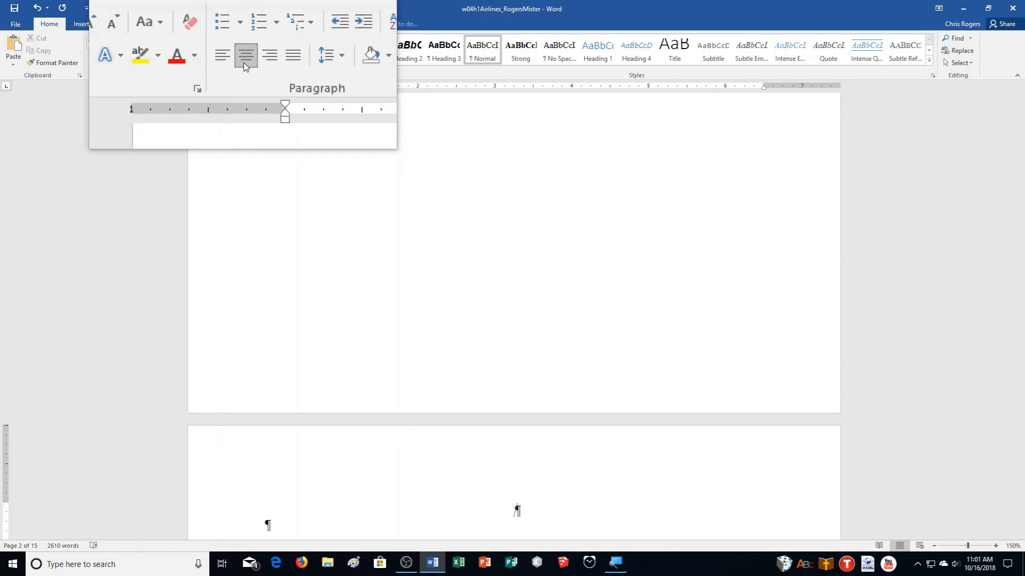
pyautogui.click(156, 43)
pyautogui.click(156, 41)
pyautogui.click(165, 45)
pyautogui.click(165, 45)
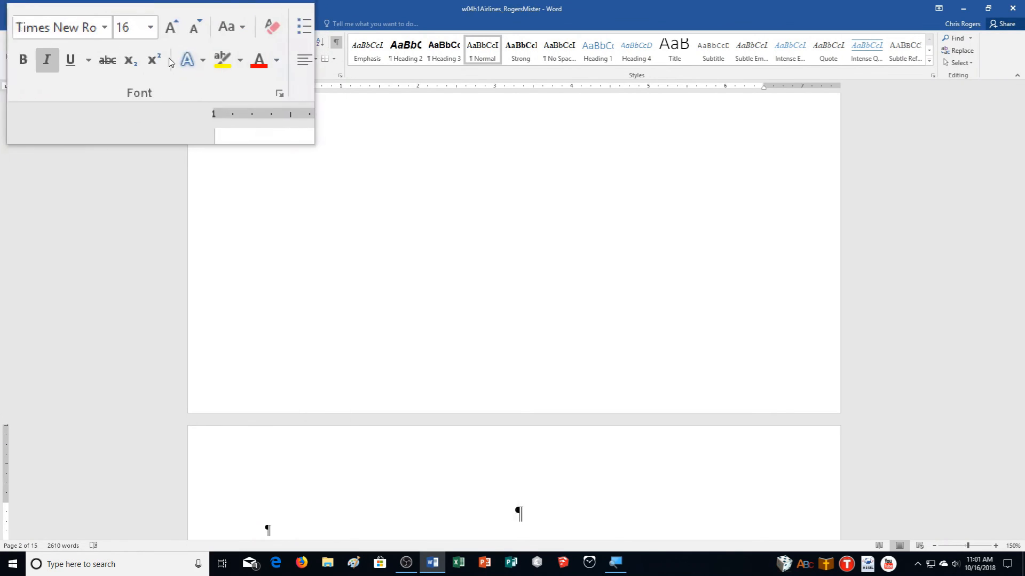
pyautogui.click(238, 59)
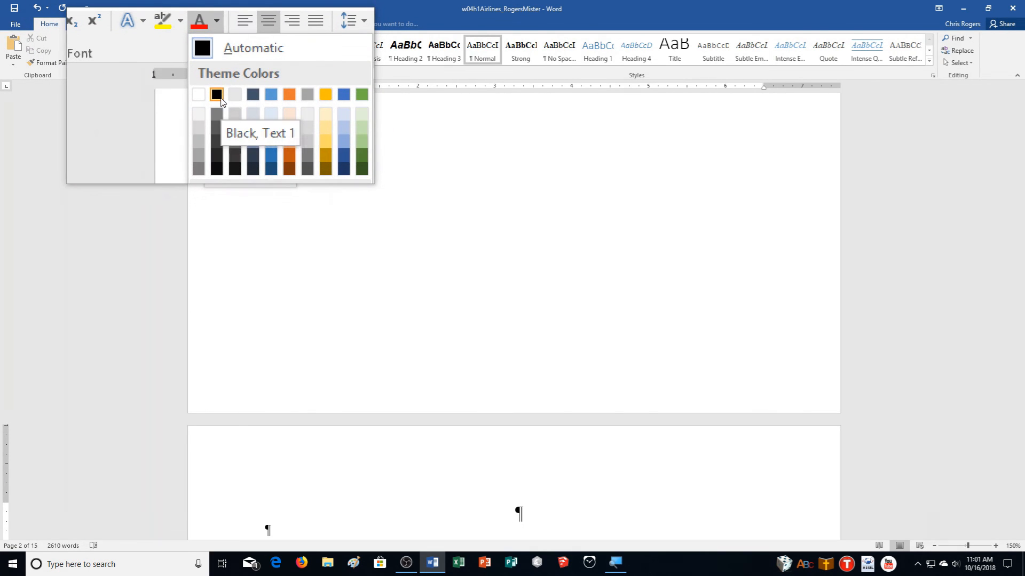
pyautogui.click(221, 99)
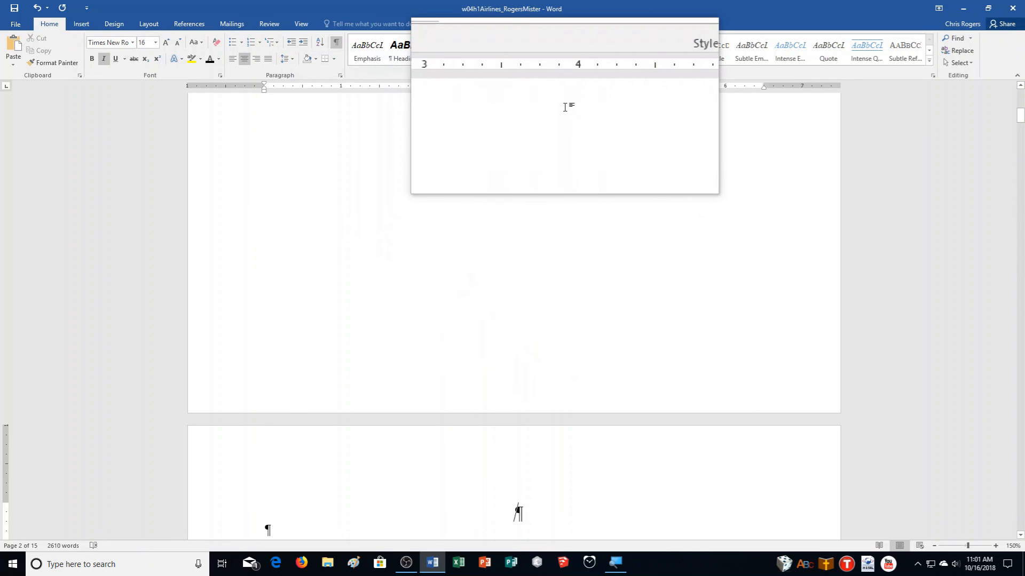
# - Add an empty paragraph above the page break, centred, non-italic, 16 pt and black
pyautogui.scroll(-3, 694, 339)
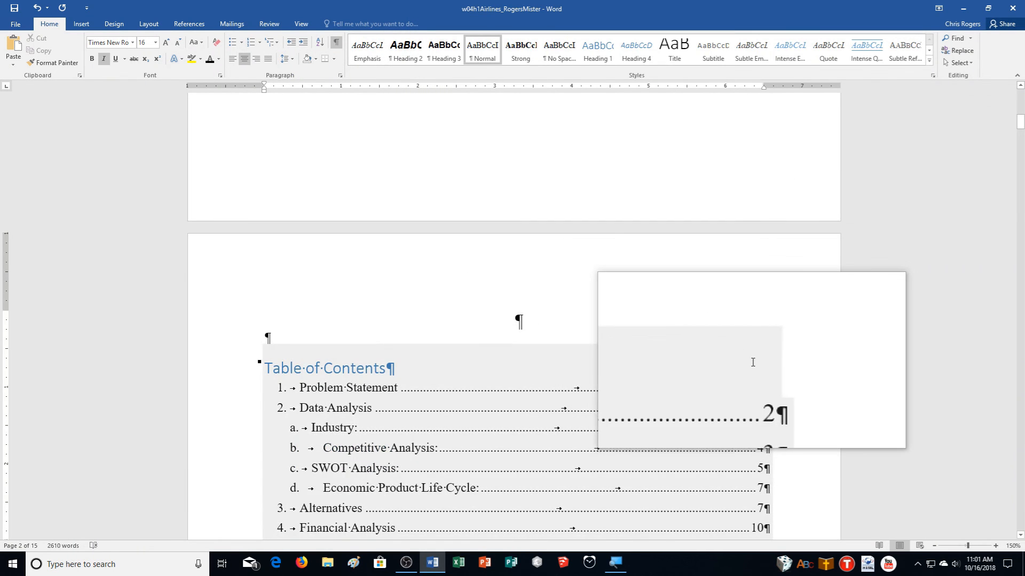
pyautogui.scroll(11, 752, 362)
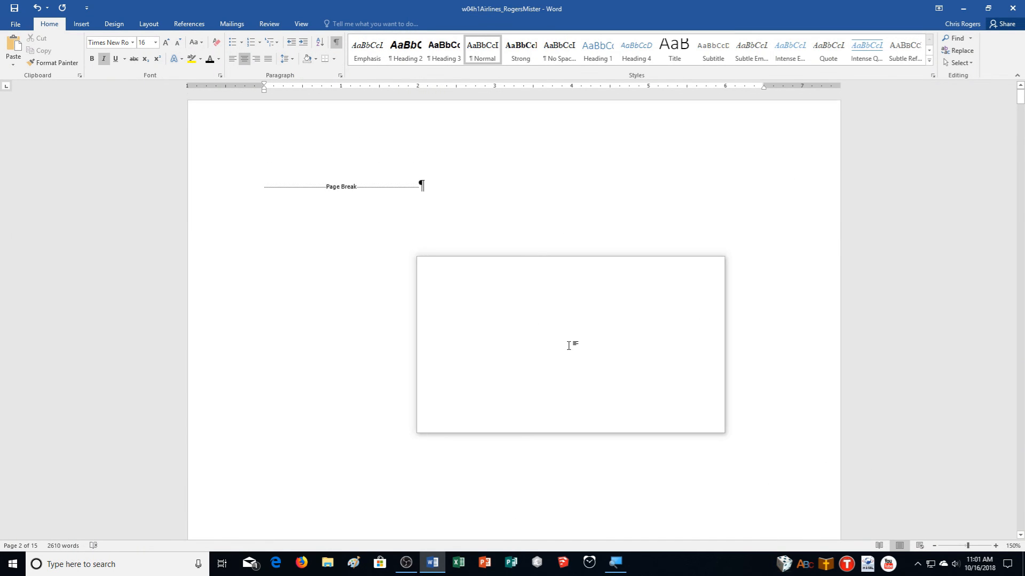
pyautogui.click(427, 313)
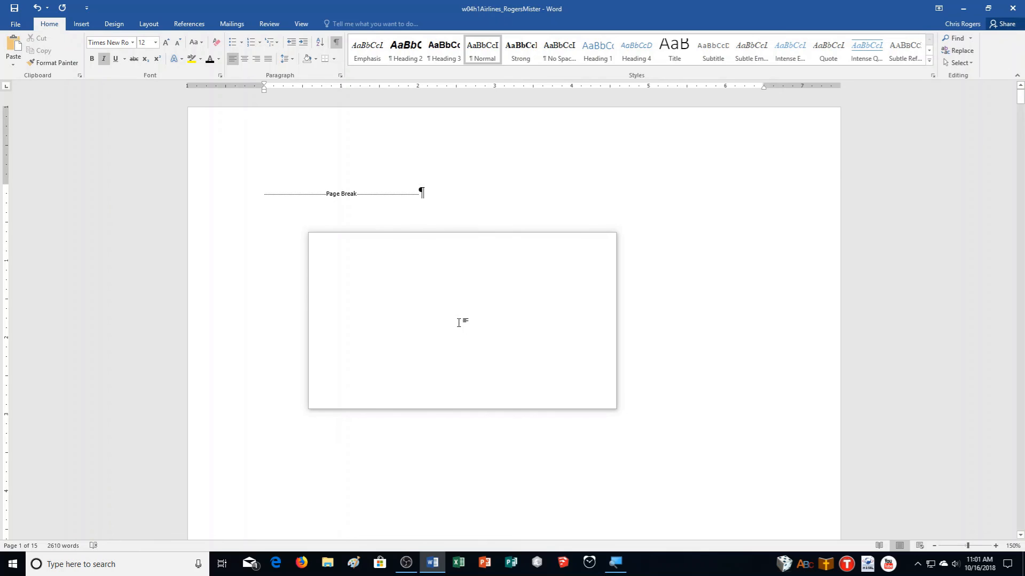
pyautogui.scroll(-10, 400, 338)
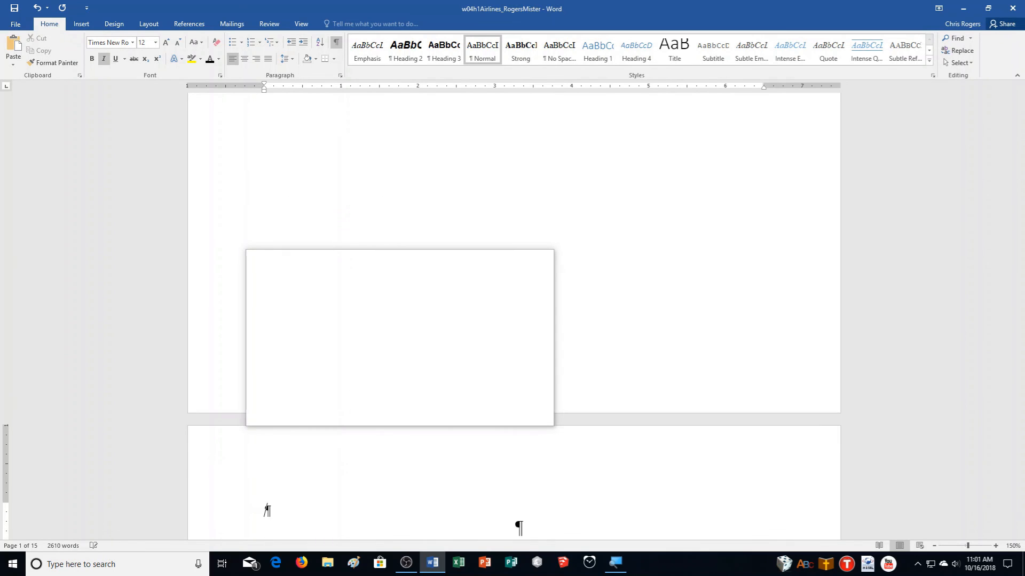
pyautogui.scroll(10, 400, 338)
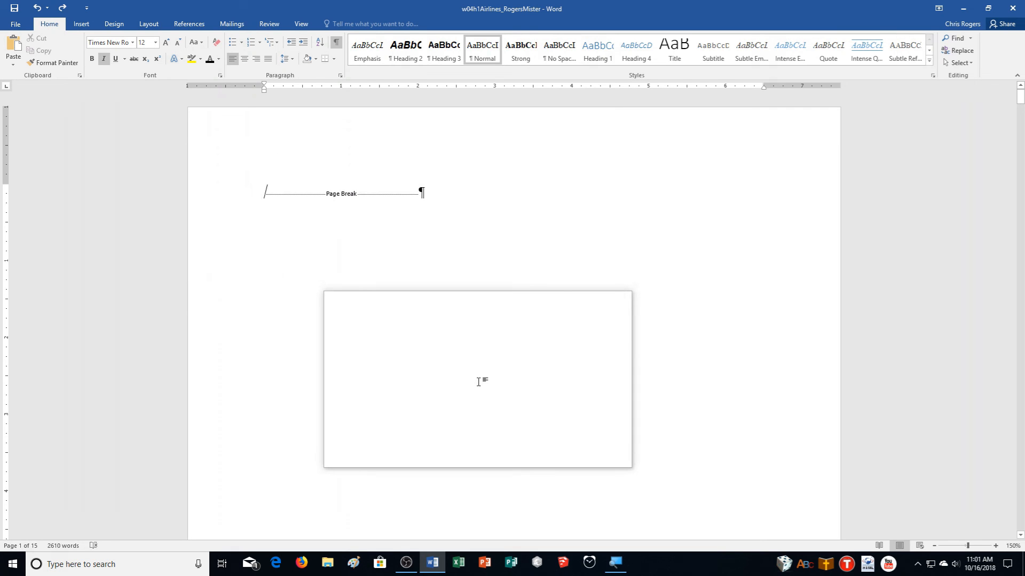
pyautogui.press('Return')
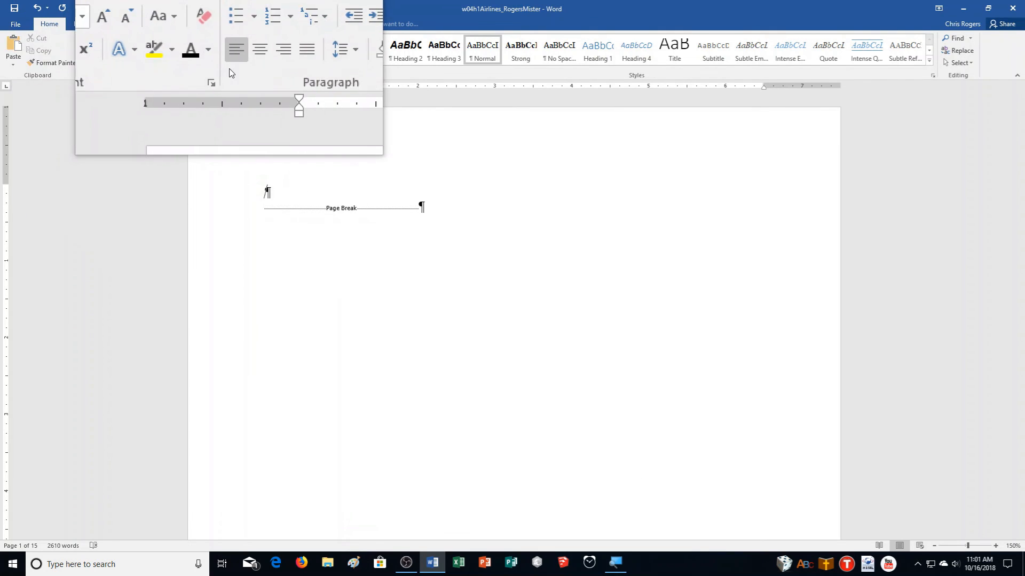
pyautogui.click(244, 64)
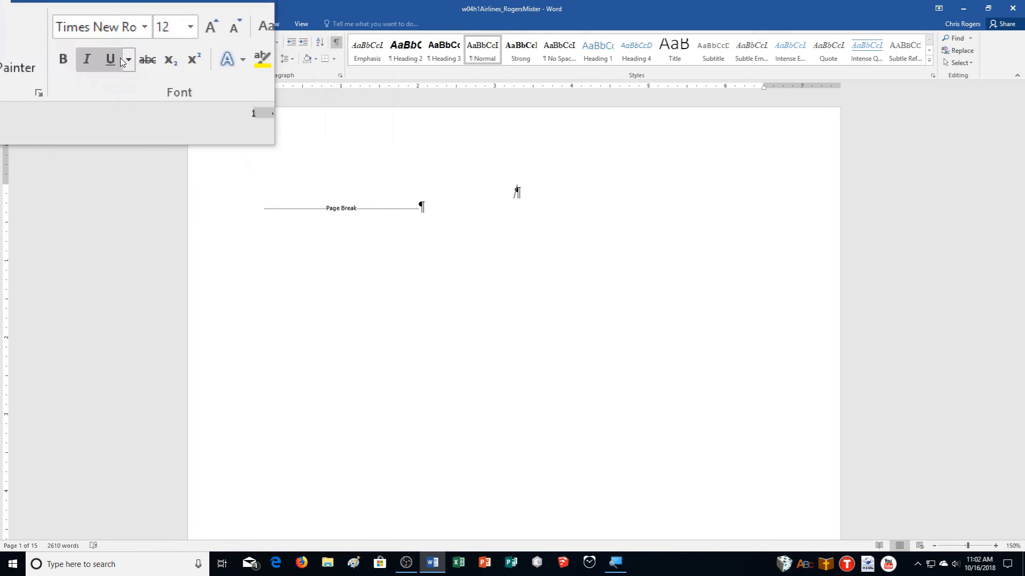
pyautogui.click(98, 60)
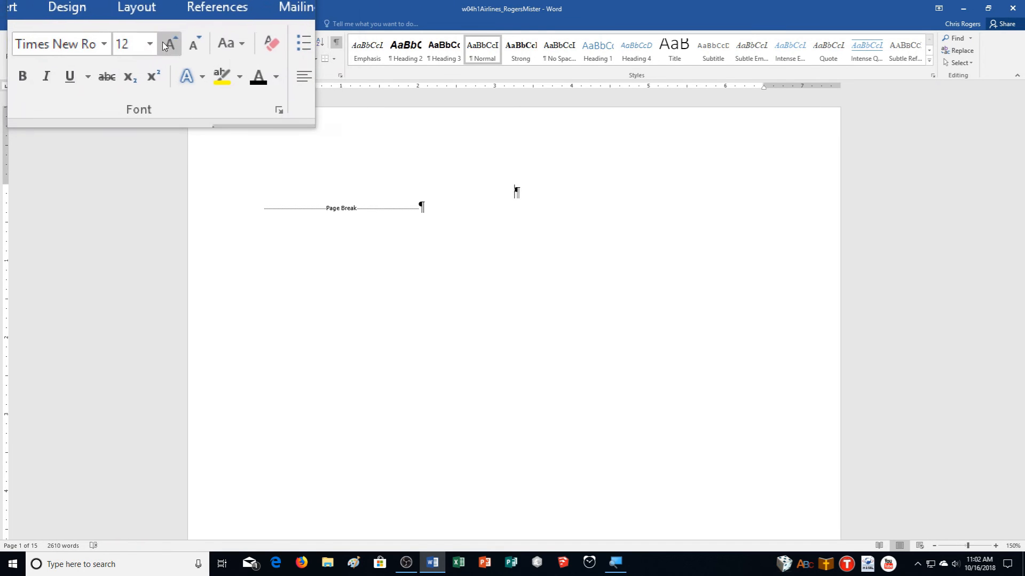
pyautogui.click(165, 46)
pyautogui.click(164, 46)
pyautogui.click(213, 63)
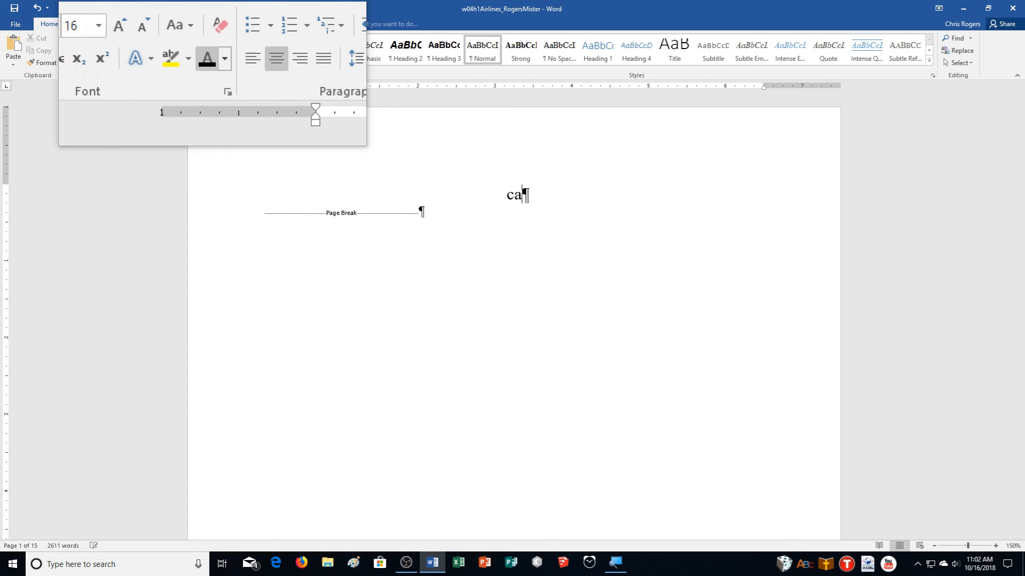
# - Type the title 'CASE STUDY OF NORTHEAST AIRLINES' and add blank lines below it
pyautogui.write('CASE STUDY')
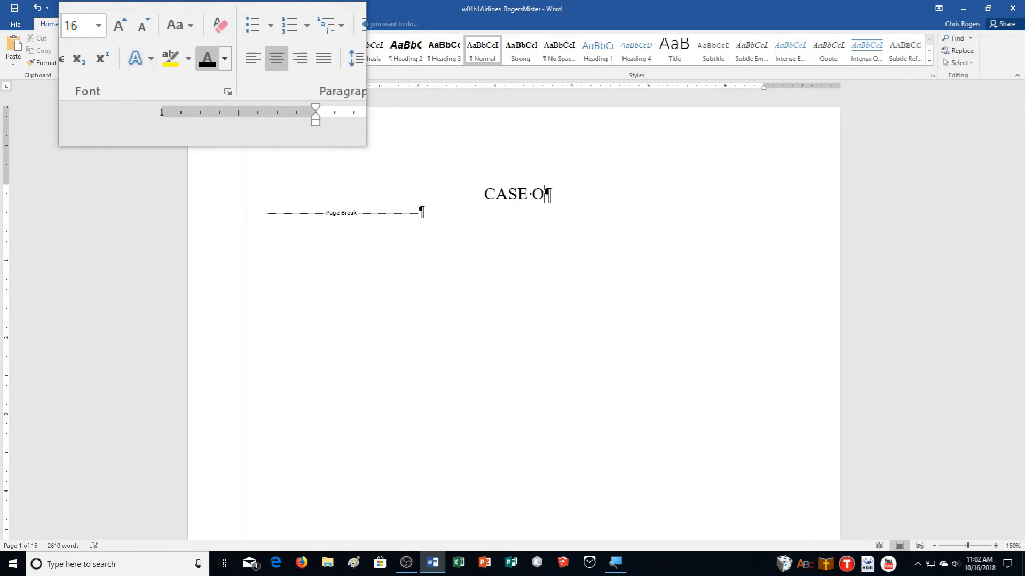
pyautogui.write(' OF NOR')
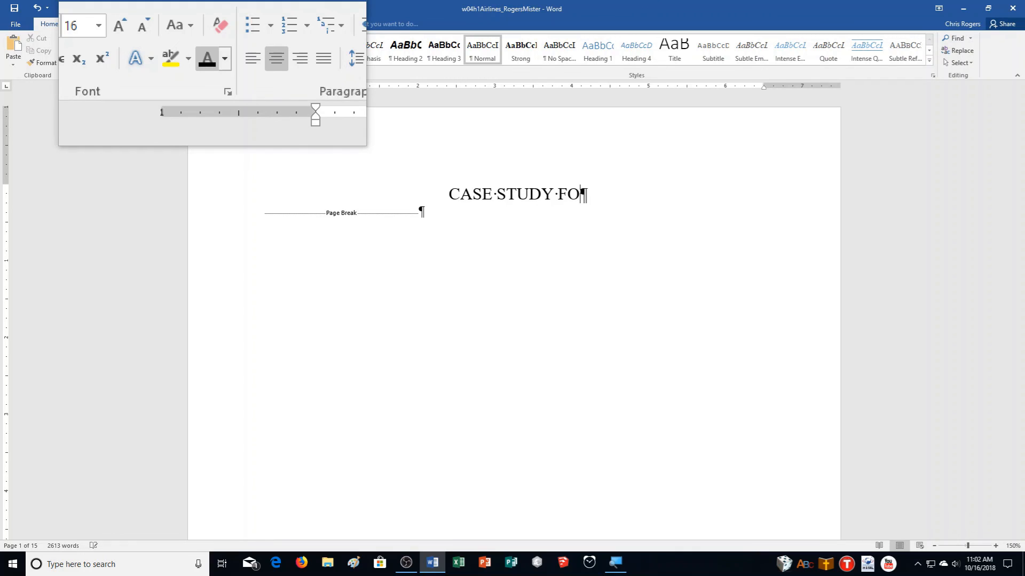
pyautogui.write('THEA')
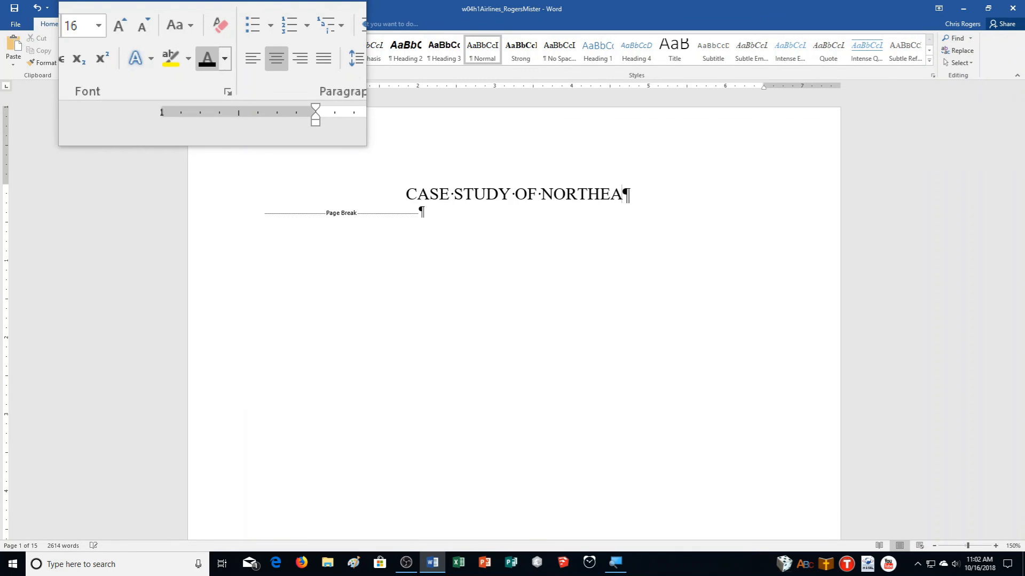
pyautogui.write('ST AIRLINES')
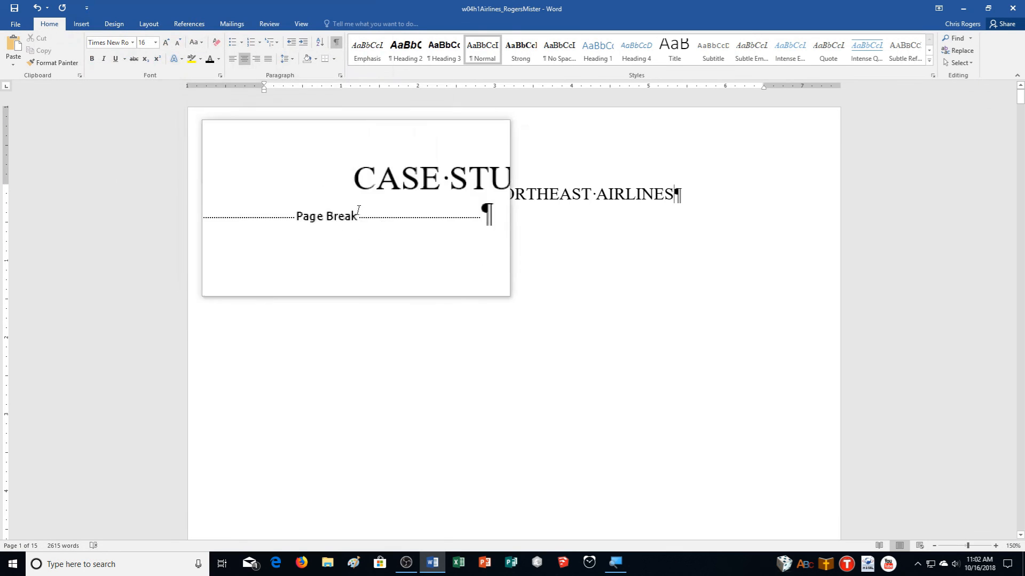
pyautogui.scroll(-10, 674, 371)
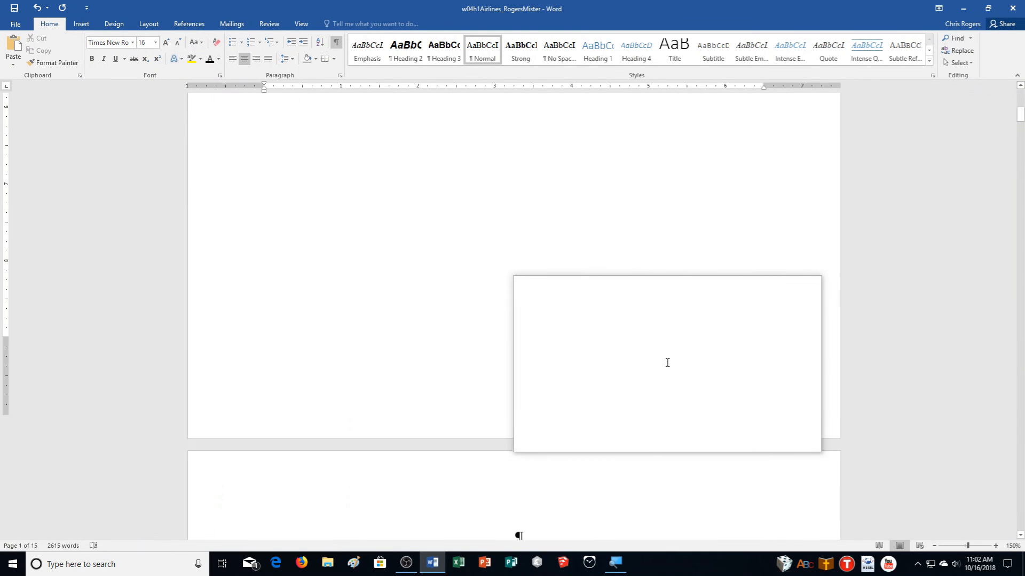
pyautogui.scroll(8, 707, 314)
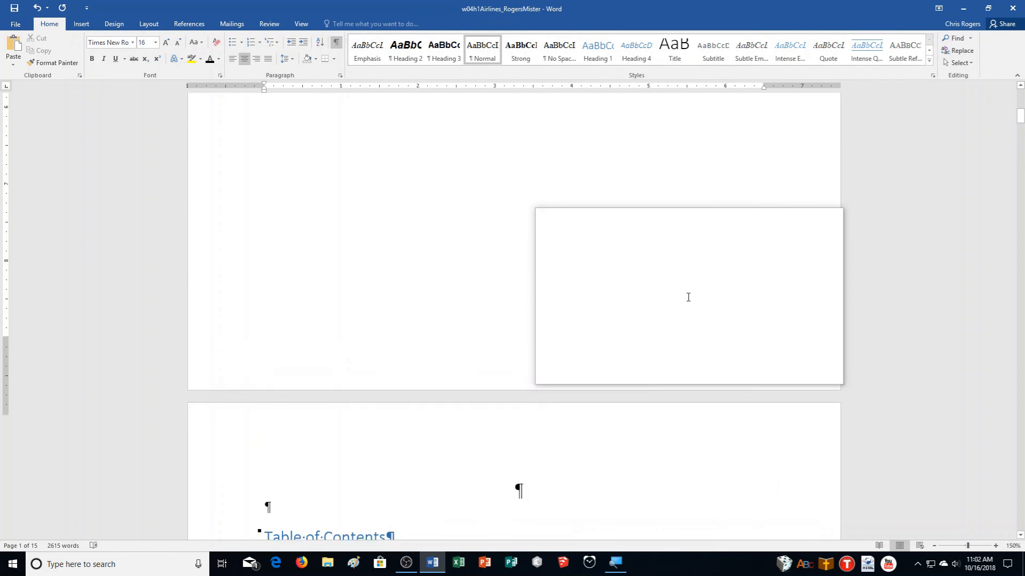
pyautogui.scroll(3, 683, 296)
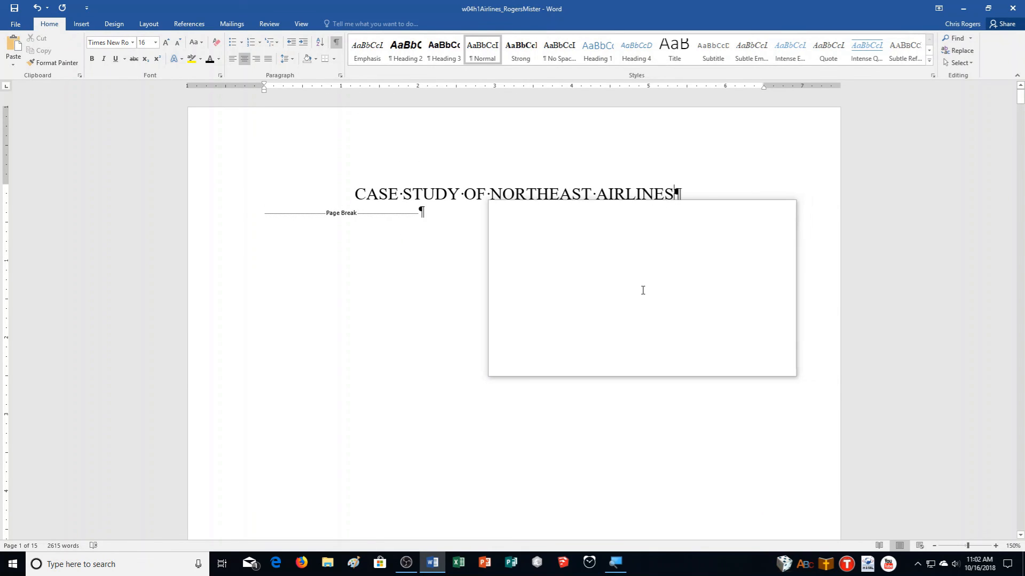
pyautogui.press('Return')
pyautogui.press('Return')
pyautogui.press('Return')
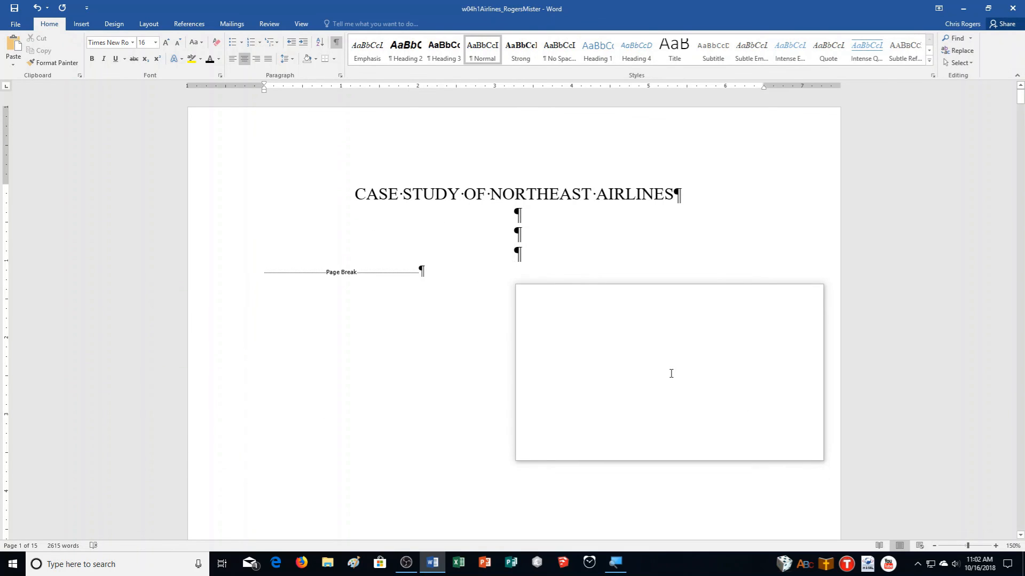
# - Try numbering, then remove it and enter the author's name as a plain line
pyautogui.click(261, 43)
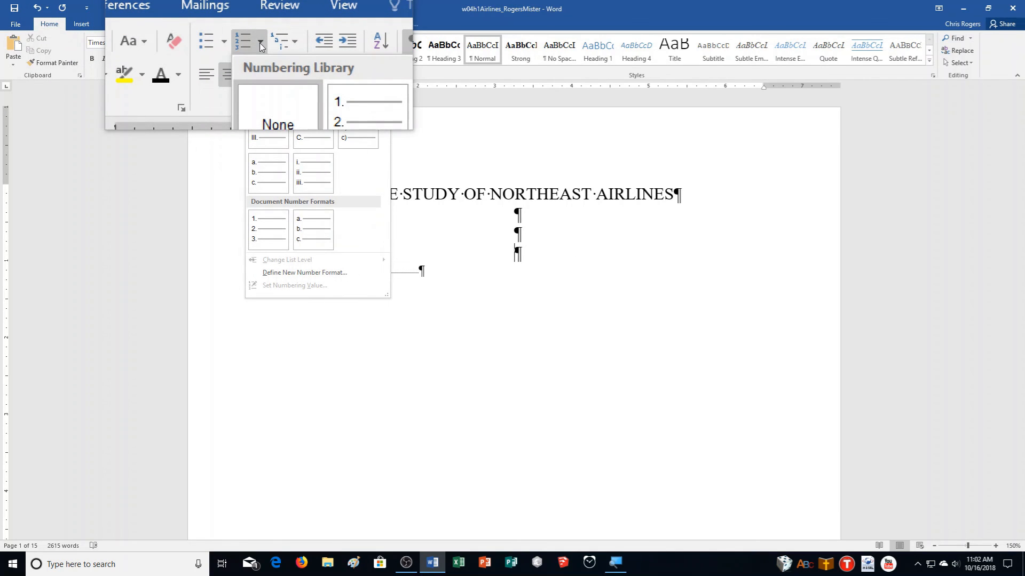
pyautogui.click(250, 47)
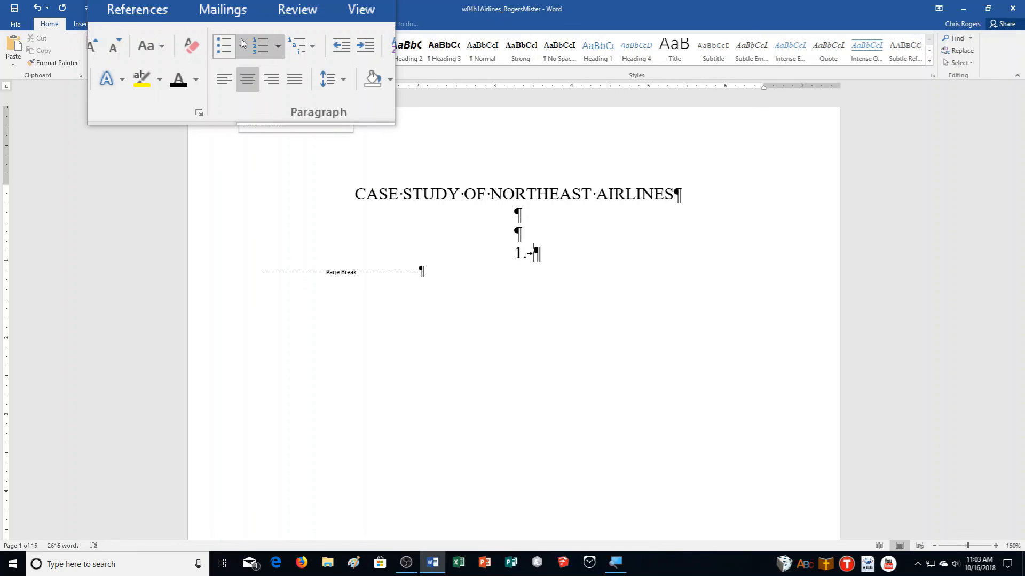
pyautogui.click(256, 49)
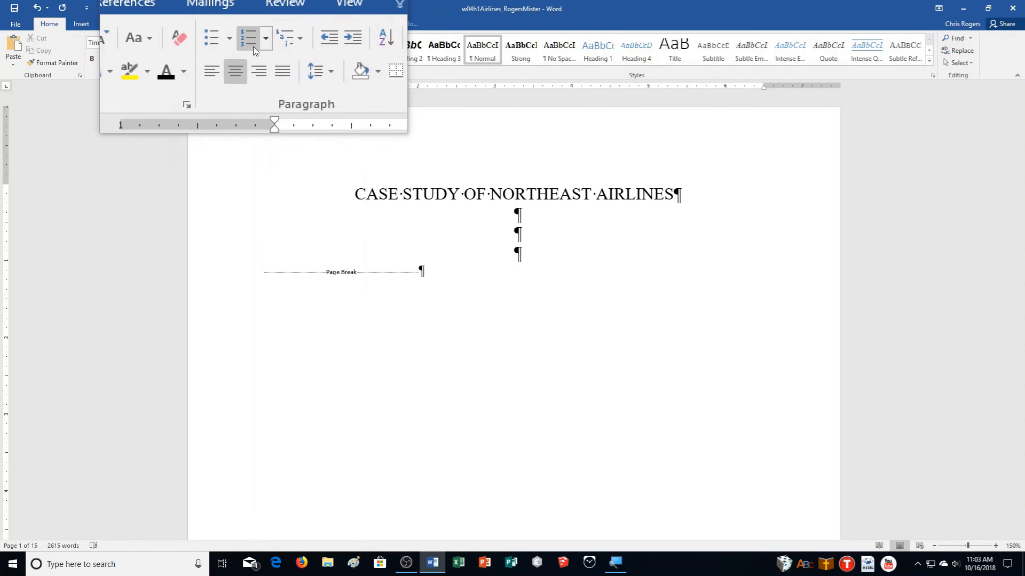
pyautogui.write('Mister Rogers')
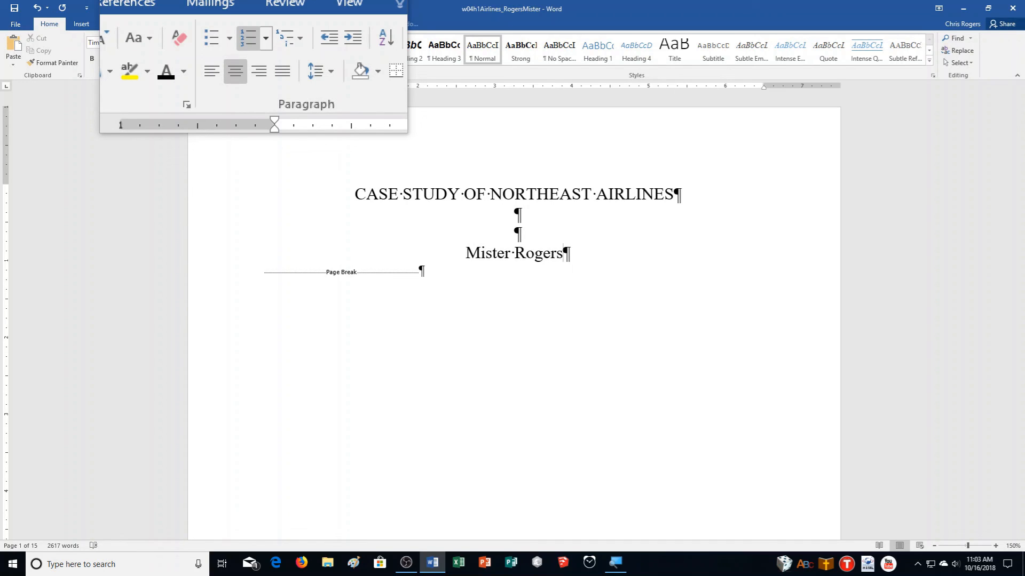
pyautogui.press('Return')
pyautogui.press('Return')
pyautogui.press('Return')
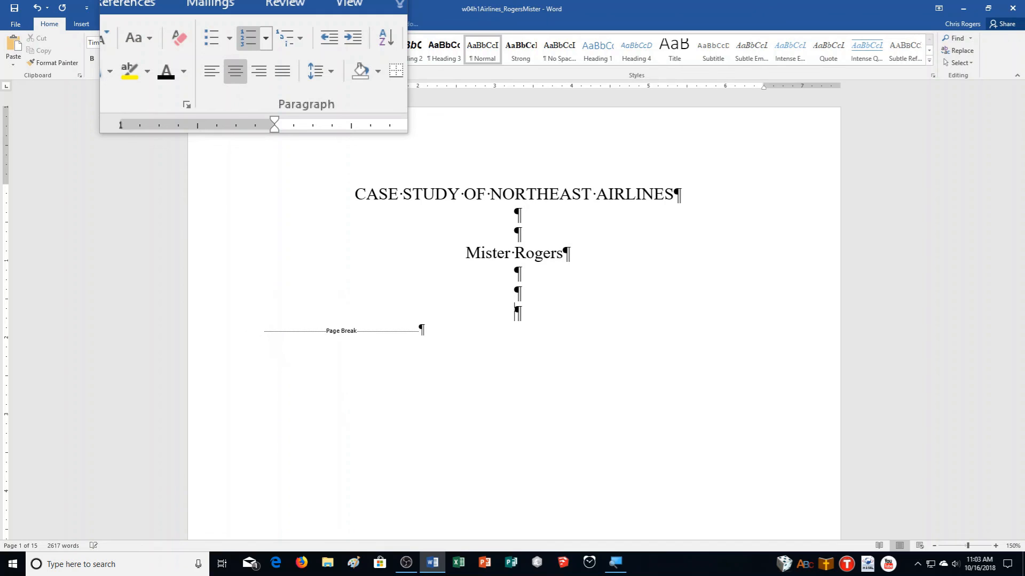
# - Add 'BUS 420', the instructor's name and the date 10/16/2018 on separate lines
pyautogui.write('BUS 420')
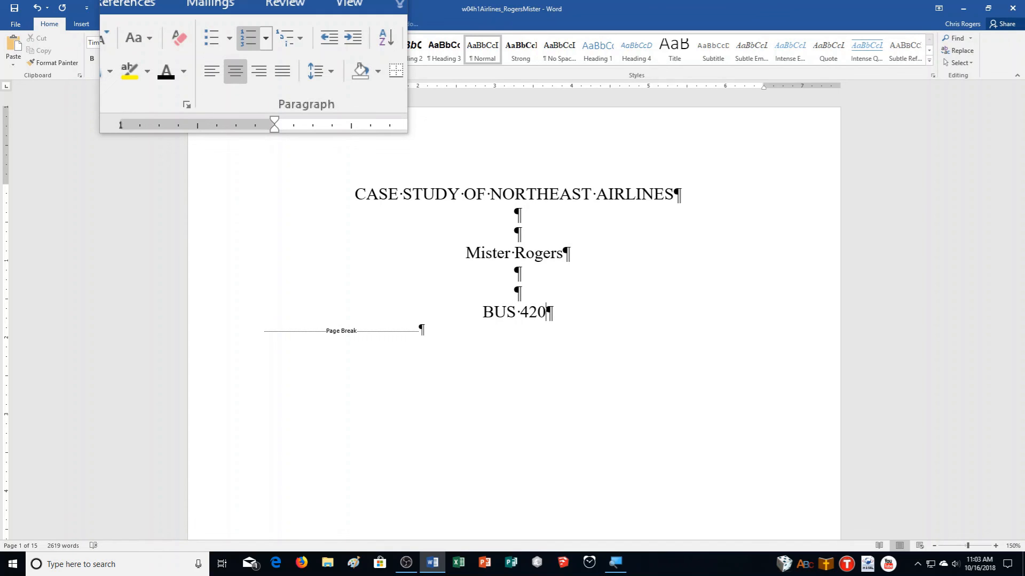
pyautogui.press('Return')
pyautogui.press('Return')
pyautogui.press('Return')
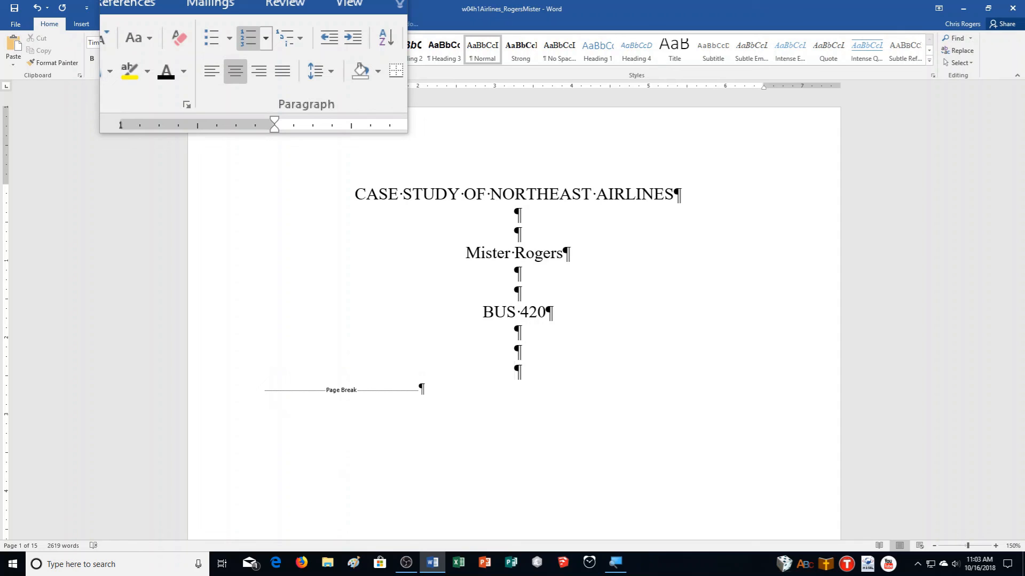
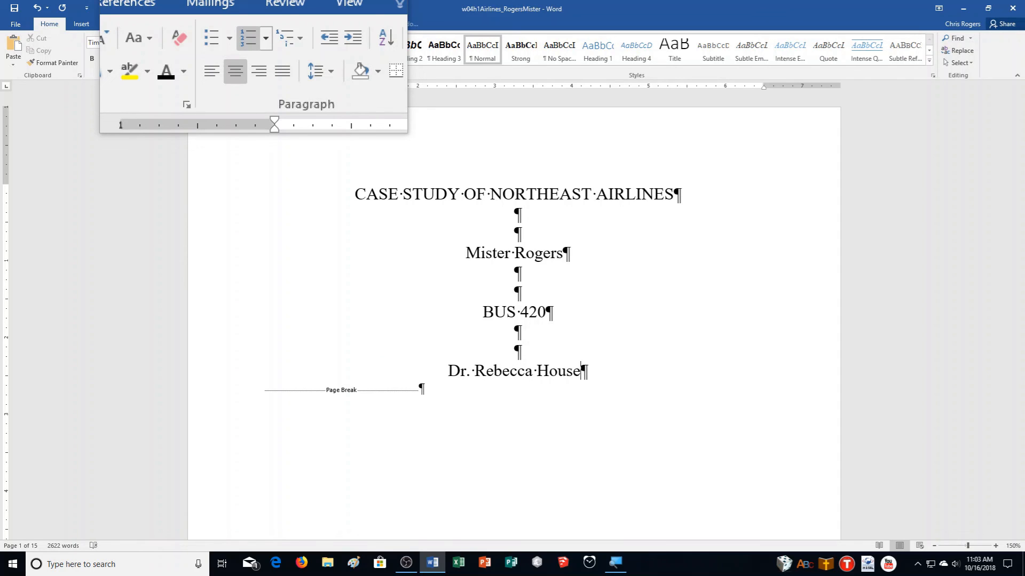
pyautogui.press('Return')
pyautogui.press('Return')
pyautogui.press('Return')
pyautogui.write('10/')
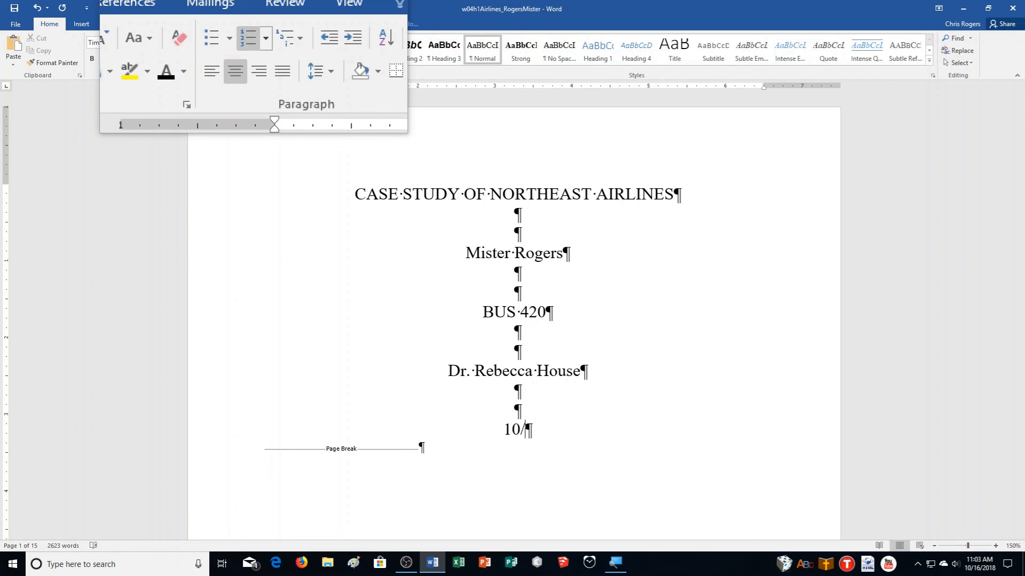
pyautogui.write('16/')
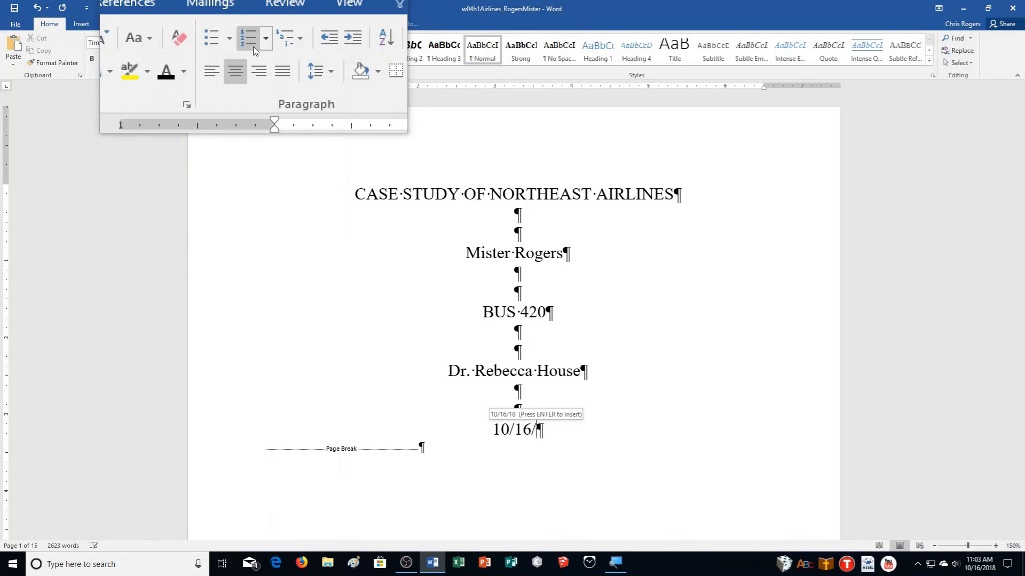
pyautogui.write('2018')
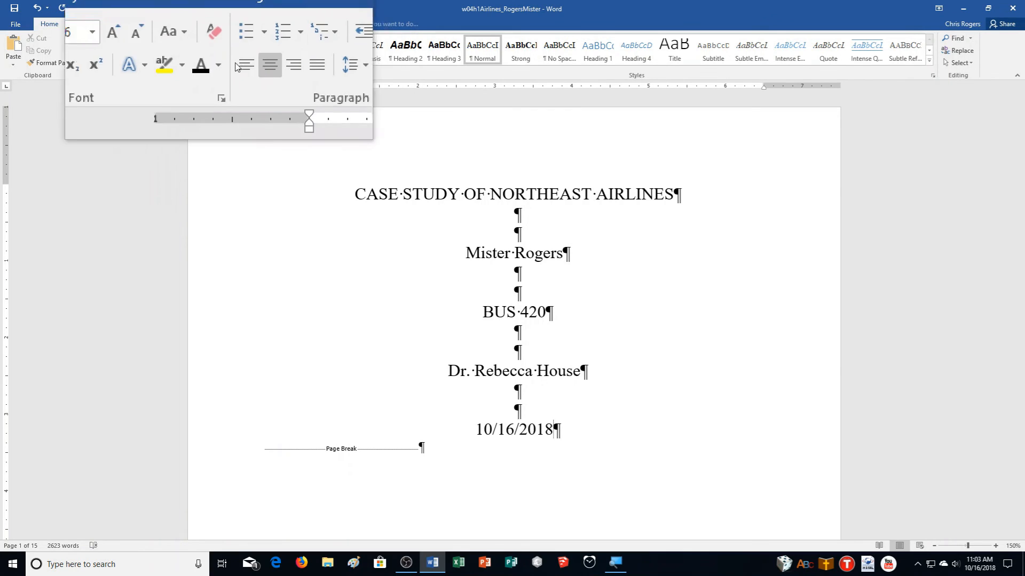
# - Set the title page's vertical alignment to Center in Page Setup
pyautogui.click(137, 24)
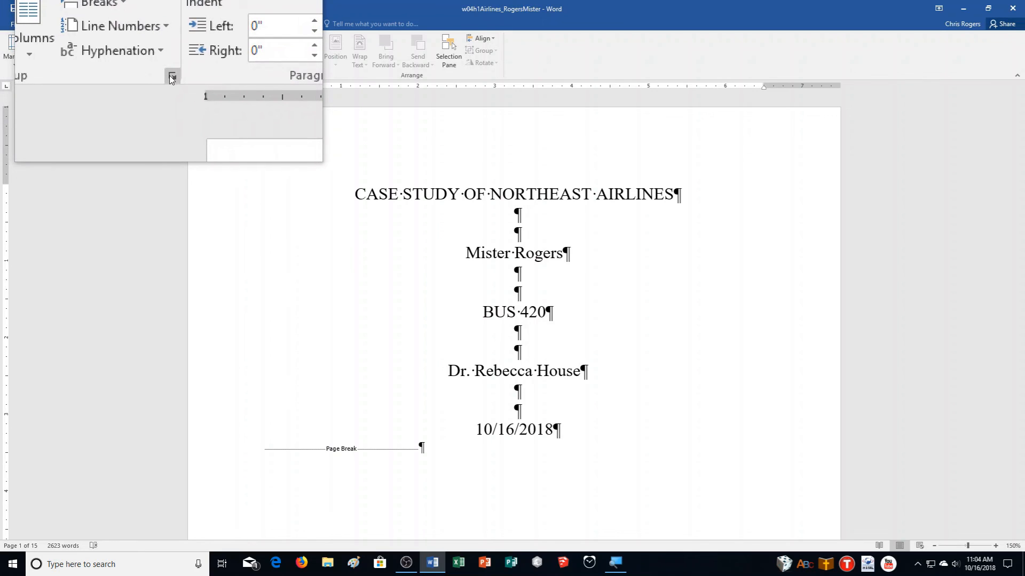
pyautogui.click(171, 76)
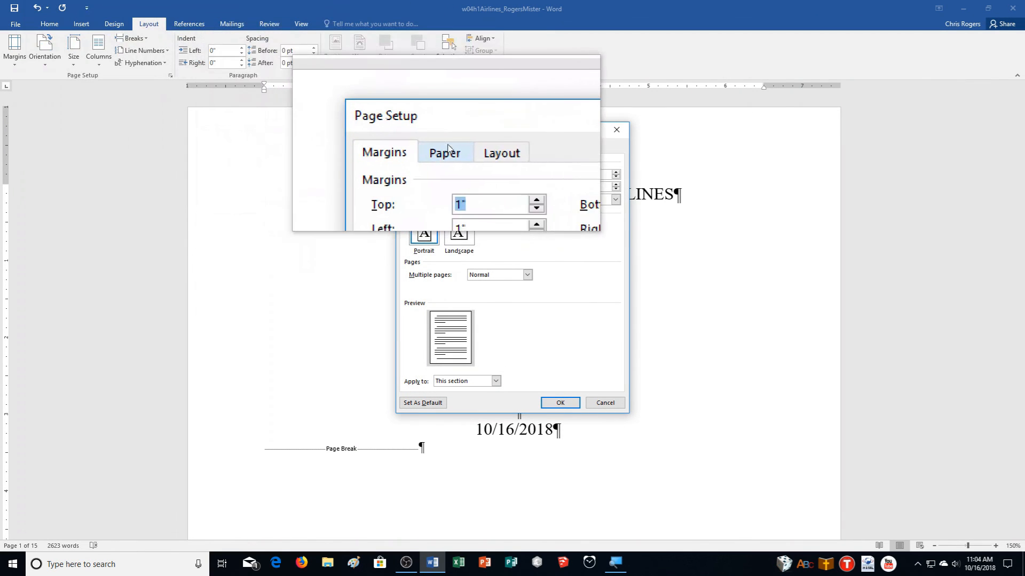
pyautogui.click(470, 150)
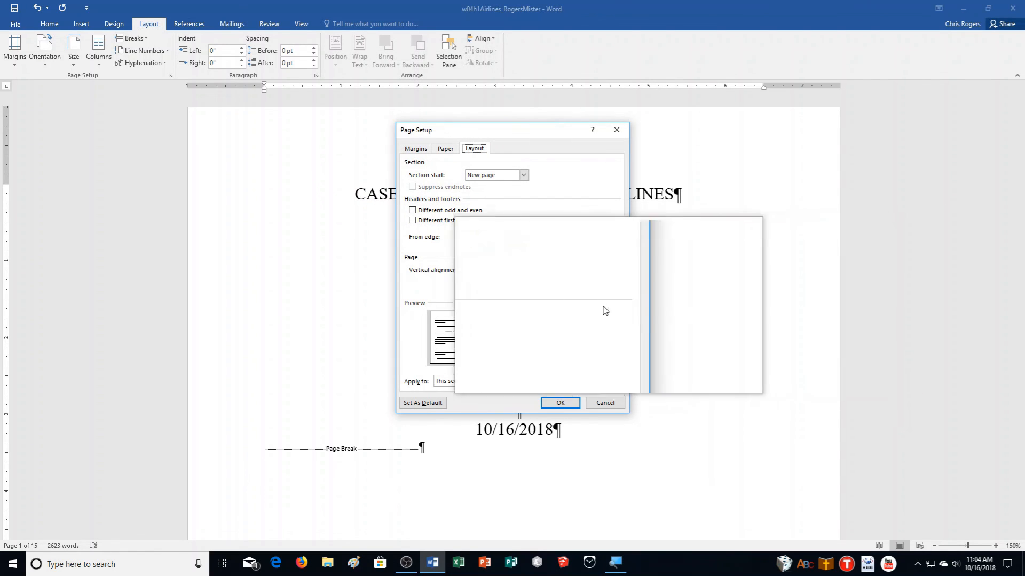
pyautogui.click(487, 273)
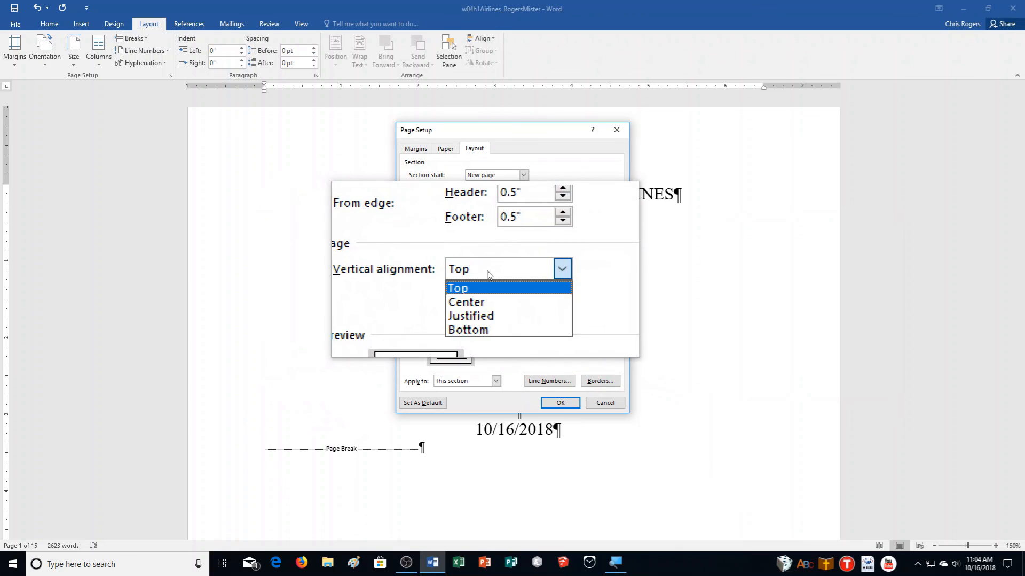
pyautogui.click(494, 289)
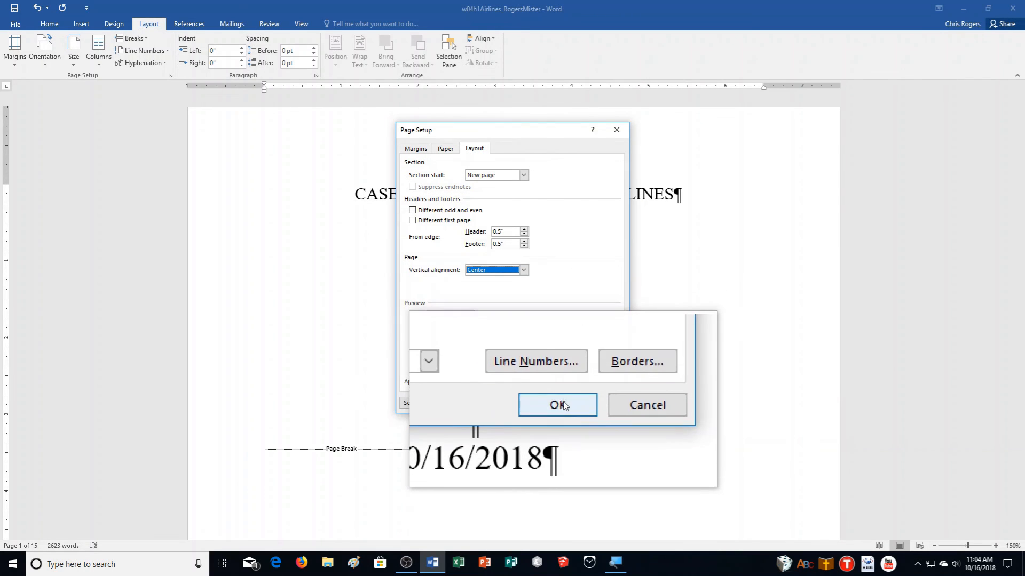
pyautogui.click(560, 402)
pyautogui.scroll(-2, 770, 393)
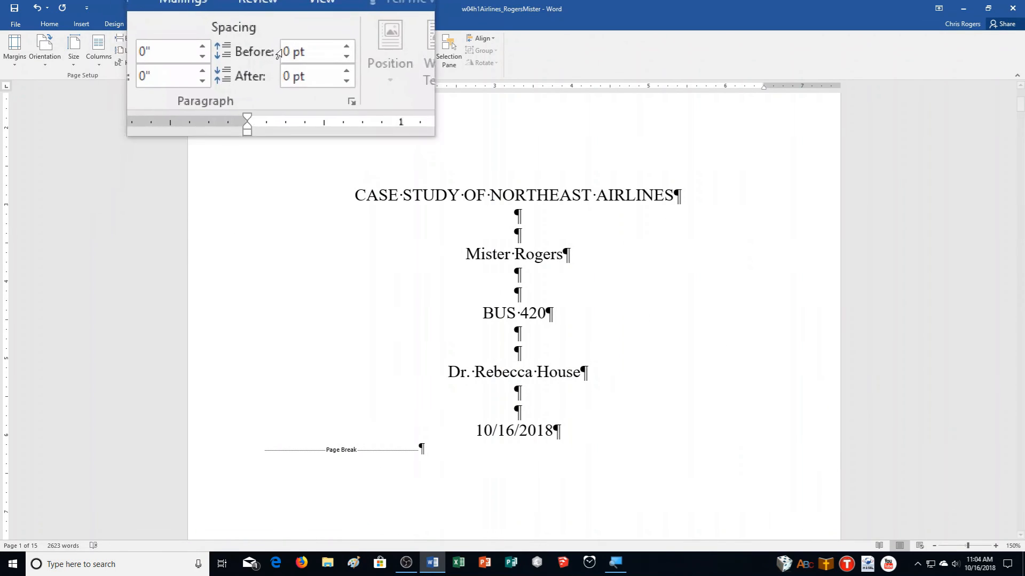
# - Switch to One Page view to see the centred title page, then save the report
pyautogui.click(296, 27)
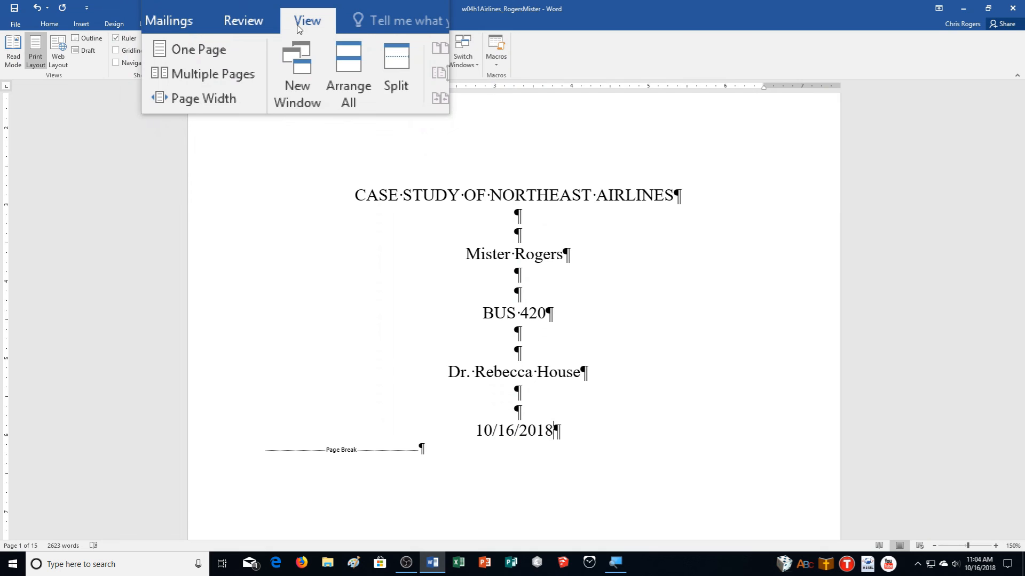
pyautogui.click(231, 38)
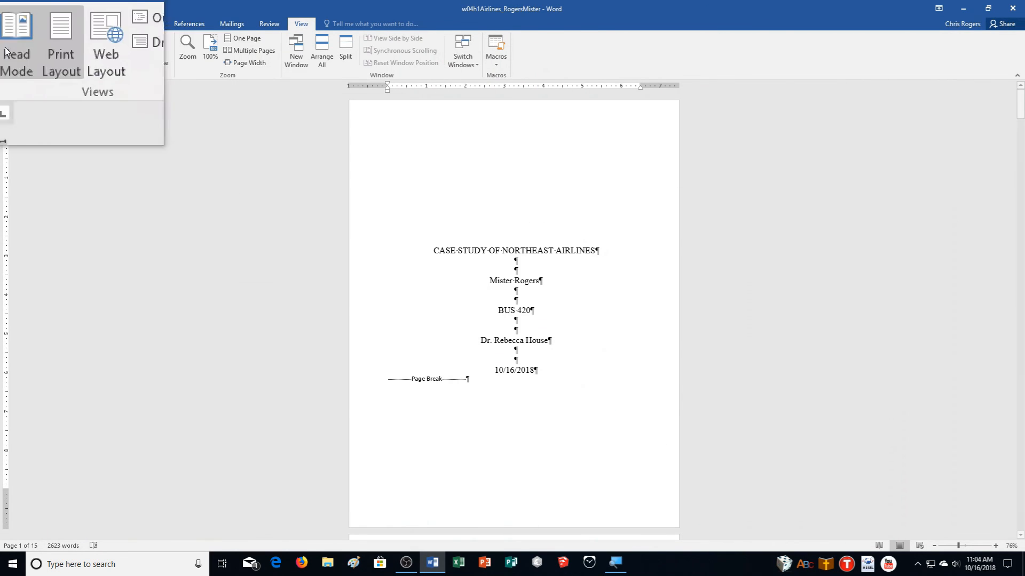
pyautogui.click(14, 11)
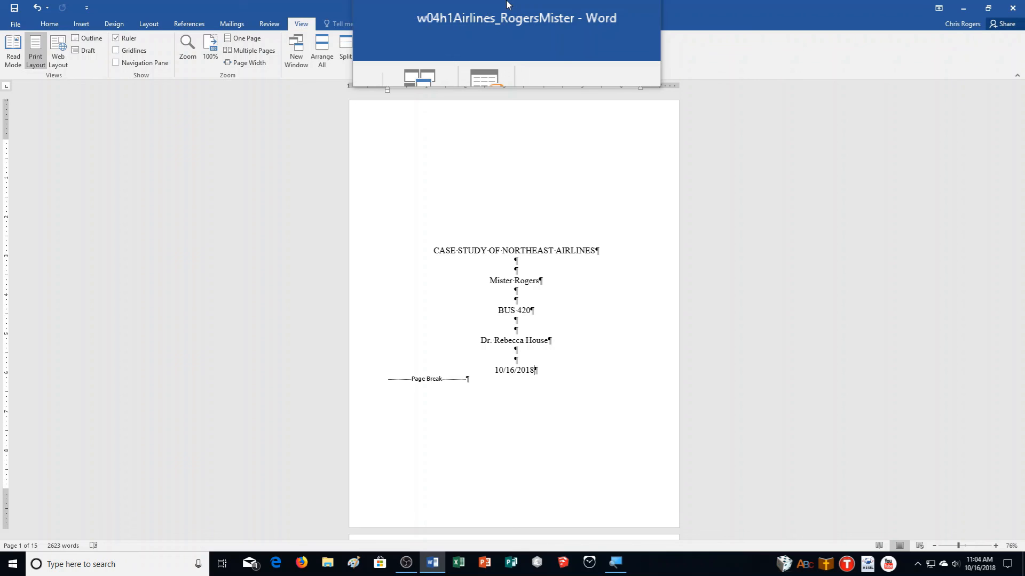
pyautogui.click(914, 568)
pyautogui.rightClick(902, 540)
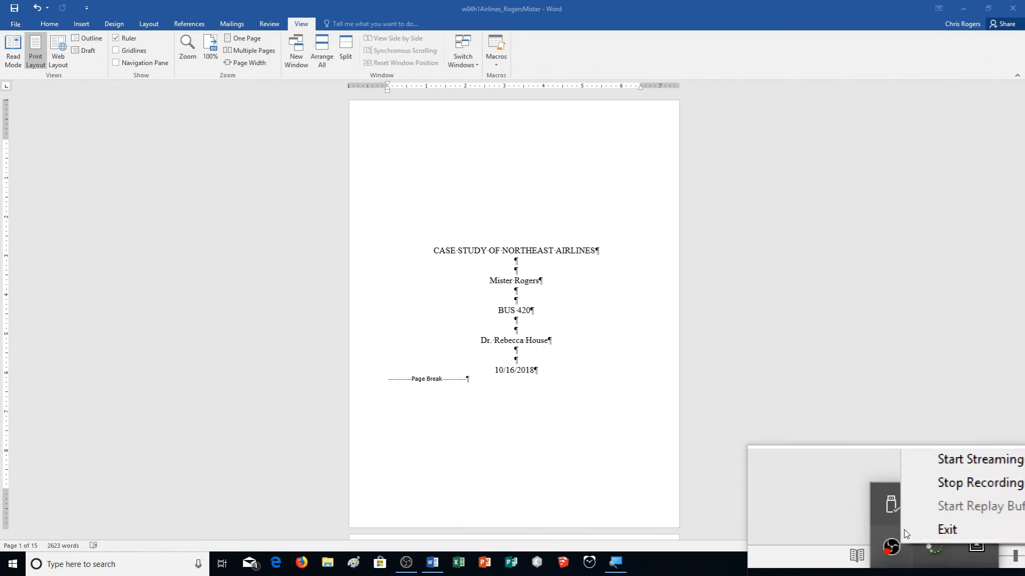